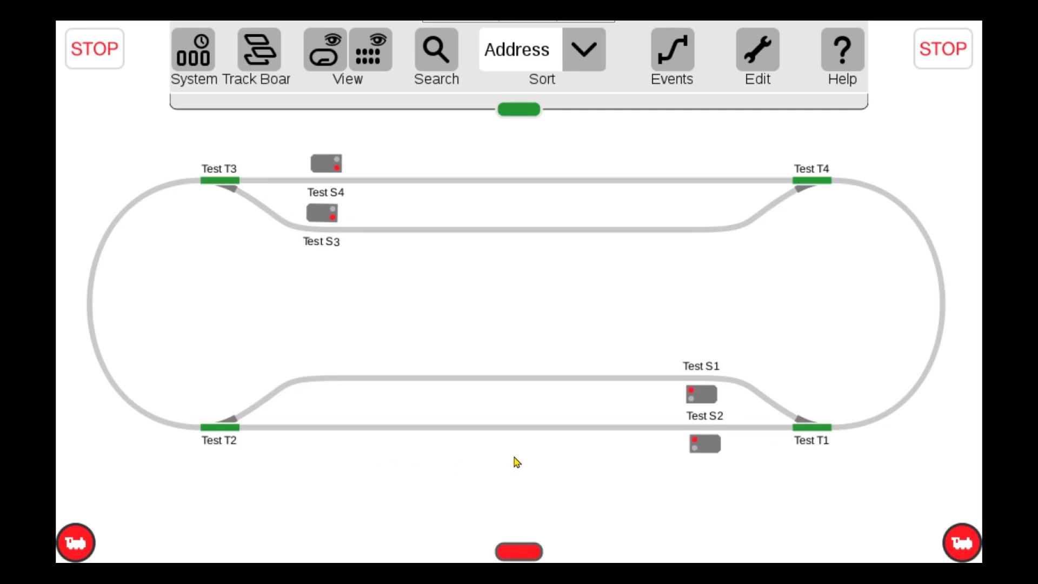
Open the events list, enlarge it to show three rows, and browse through its pages of existing events
click(675, 57)
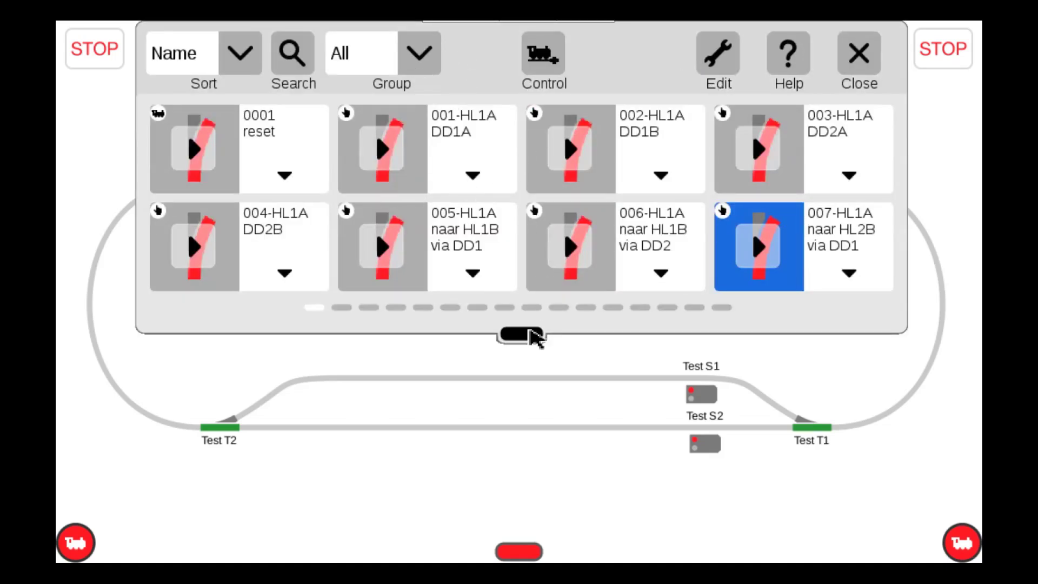
drag(522, 334, 514, 481)
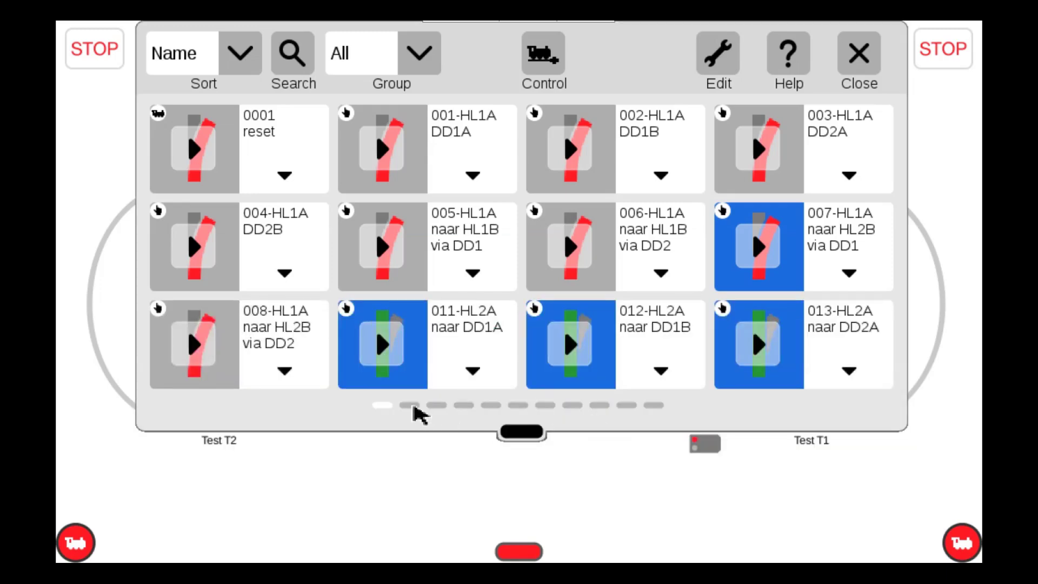
click(412, 409)
click(462, 408)
click(469, 405)
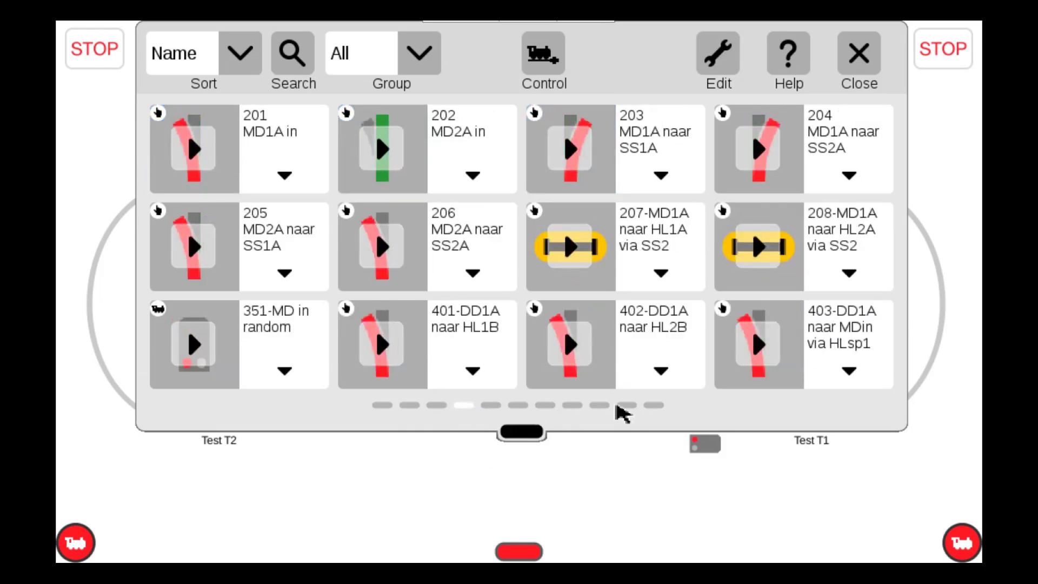
click(654, 406)
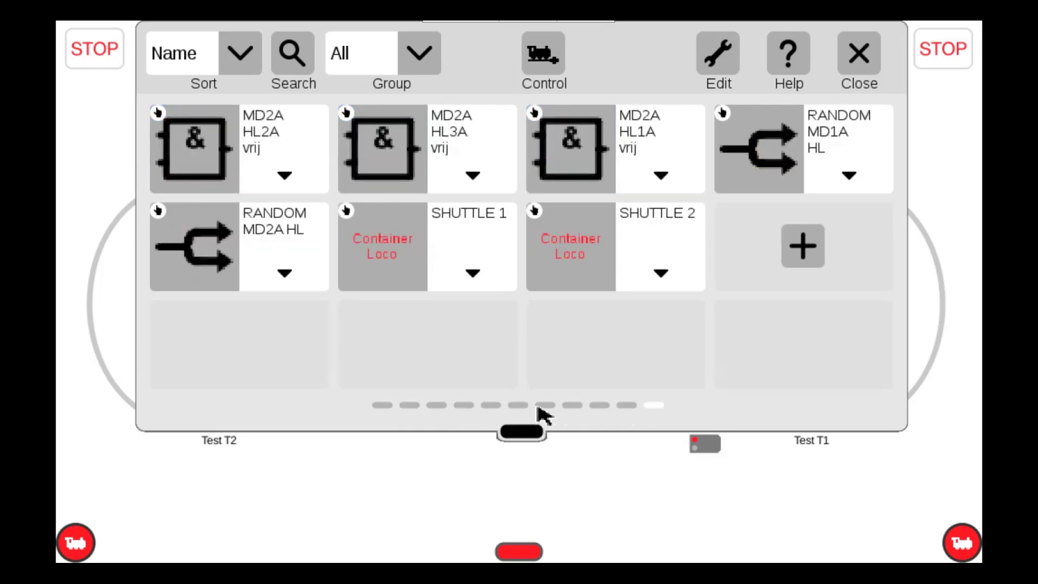
click(384, 406)
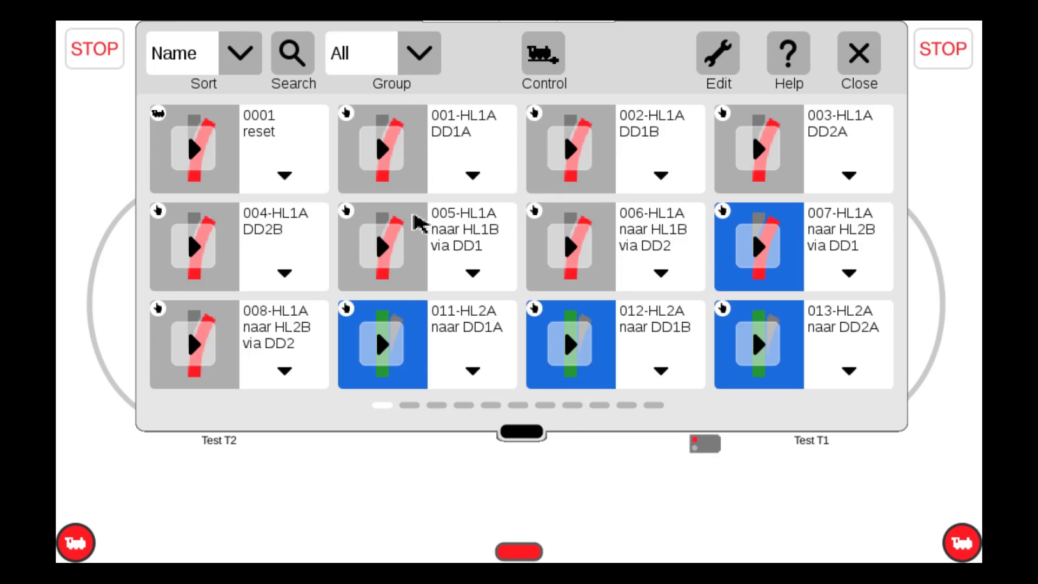
Examine the full sequence of turnouts, signals and contacts in the 0001 reset event
click(284, 175)
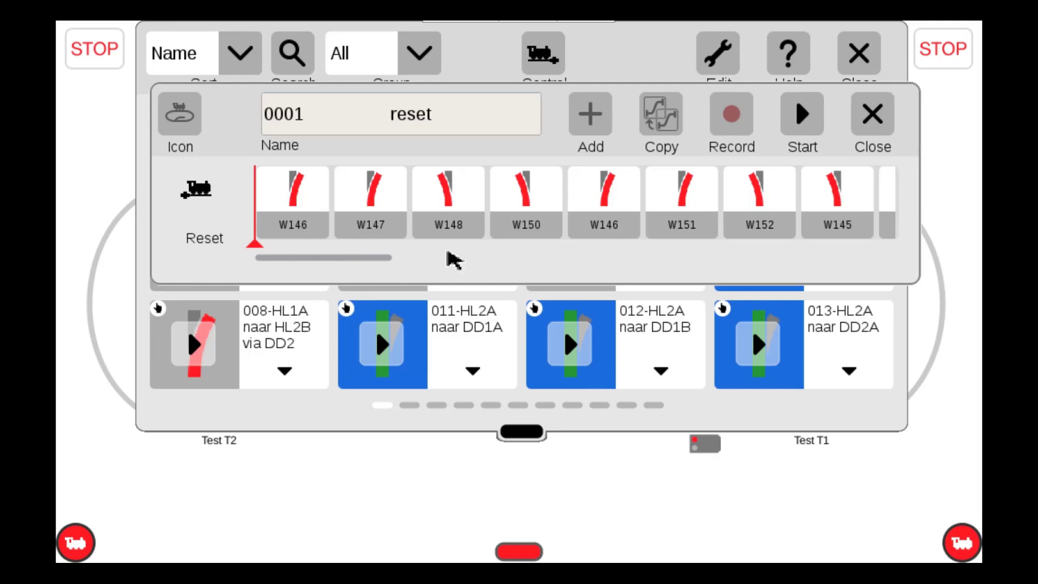
drag(735, 204, 452, 204)
drag(767, 204, 381, 205)
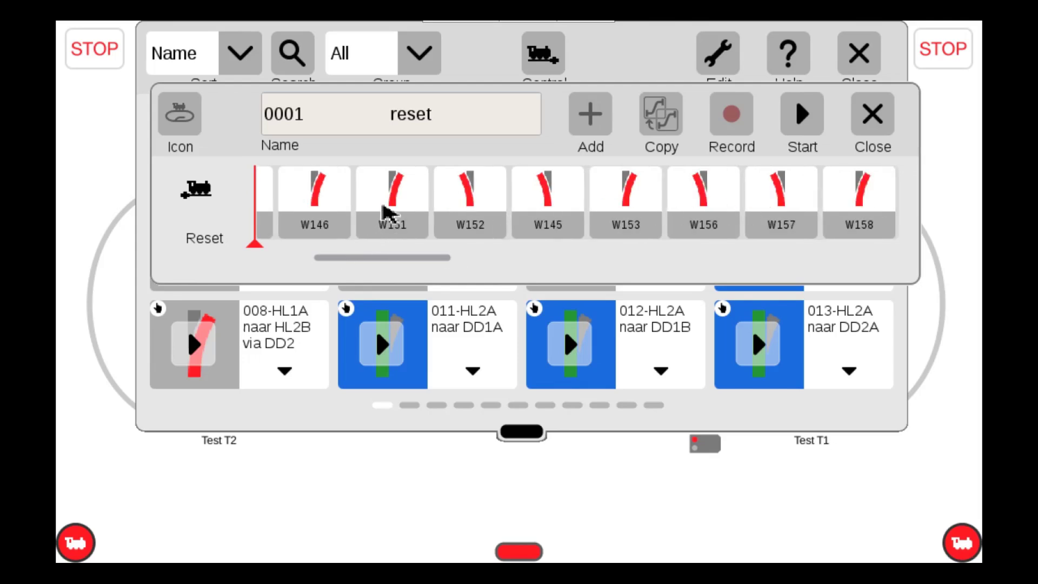
drag(804, 207, 746, 210)
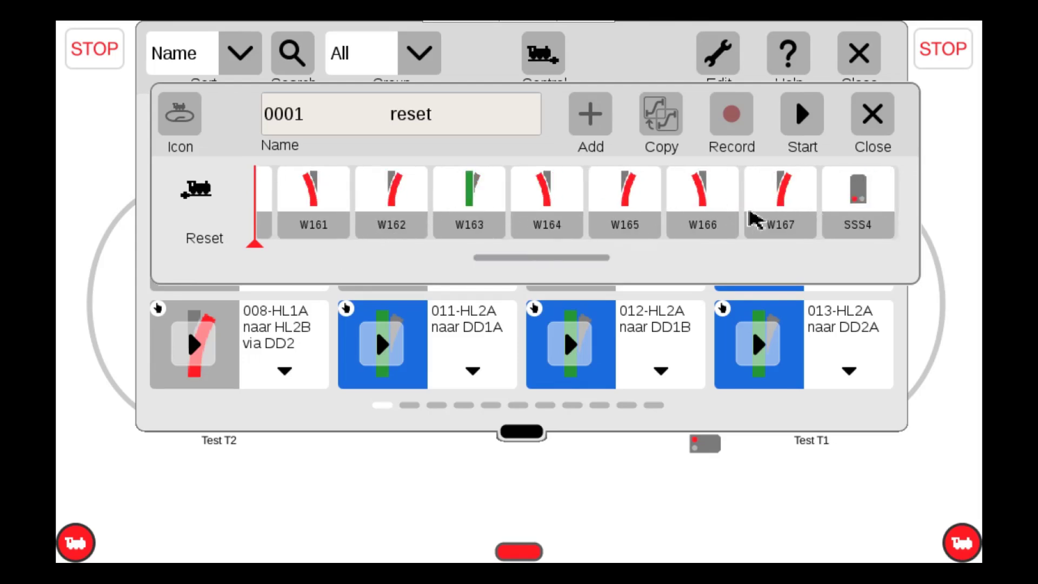
drag(417, 202, 728, 207)
drag(348, 209, 726, 208)
drag(371, 213, 725, 213)
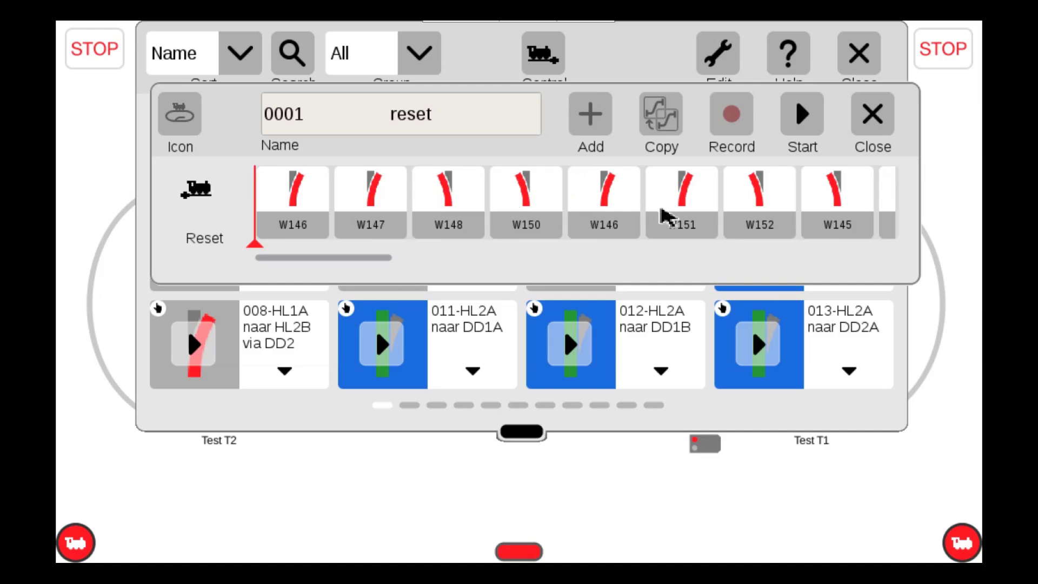
drag(764, 208, 459, 209)
drag(765, 211, 461, 210)
drag(758, 204, 426, 201)
click(590, 200)
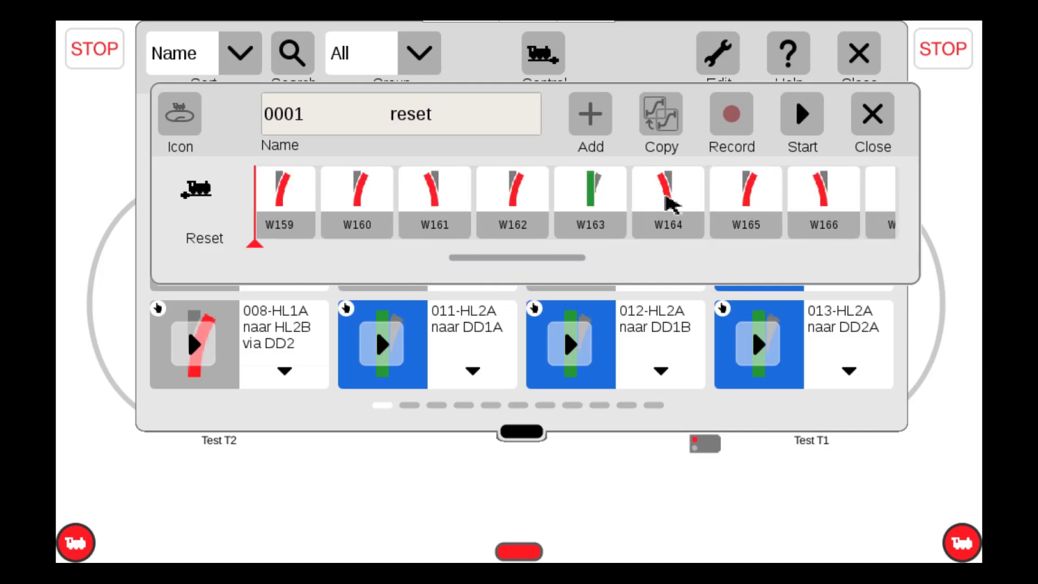
drag(610, 204, 406, 202)
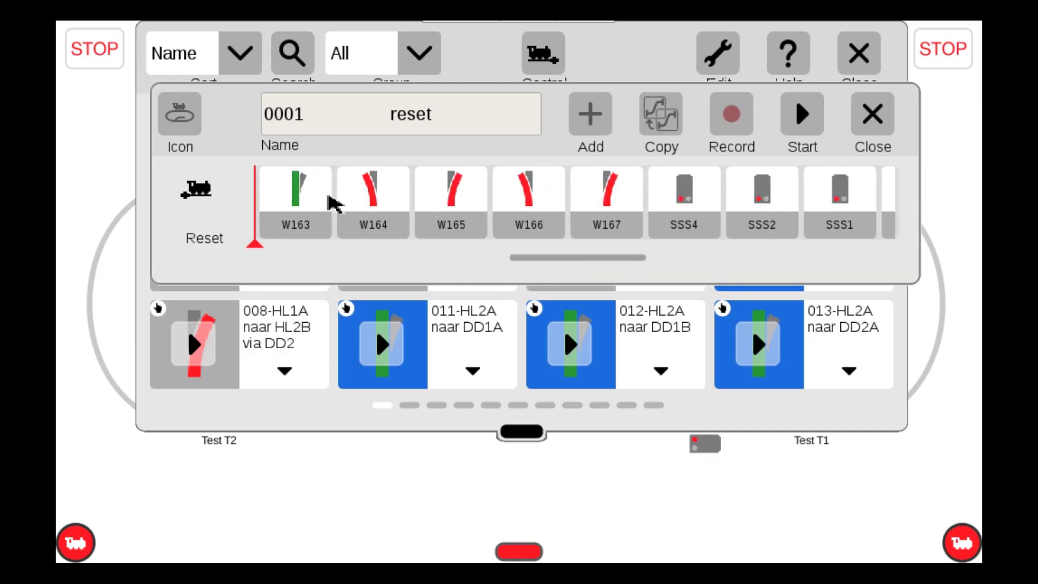
drag(757, 202, 413, 200)
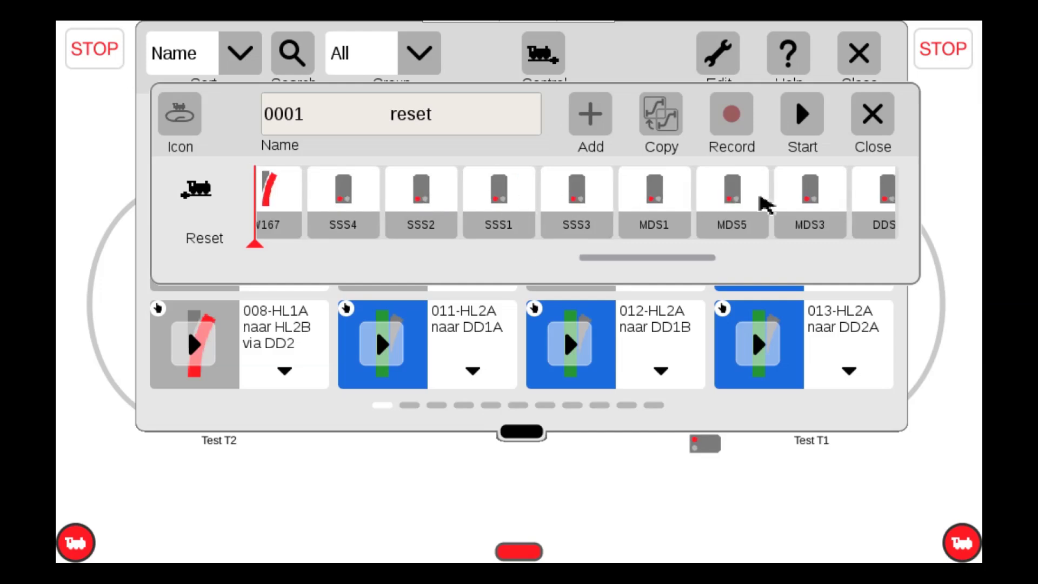
drag(742, 204, 526, 204)
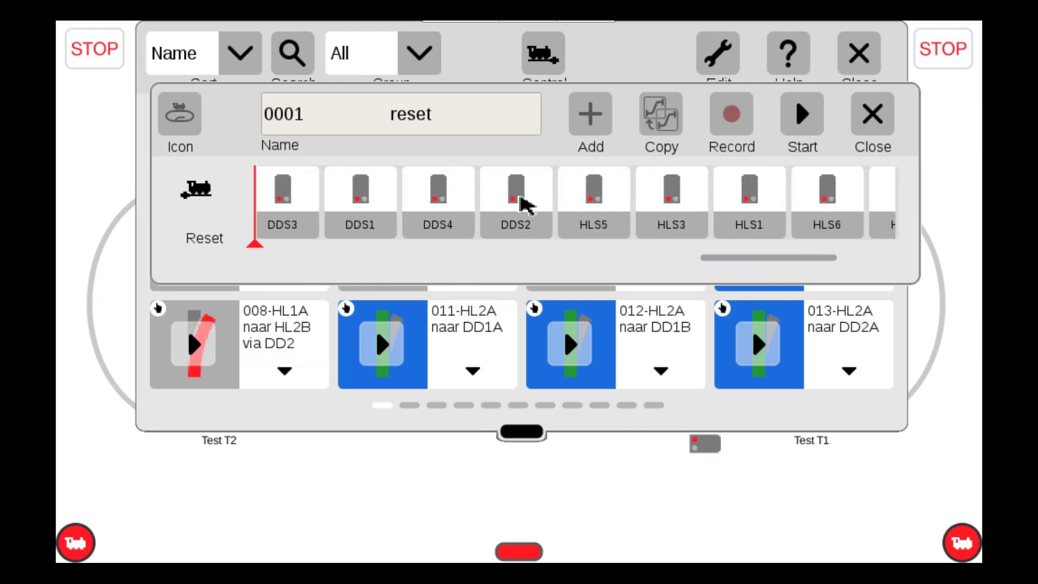
drag(776, 207, 505, 204)
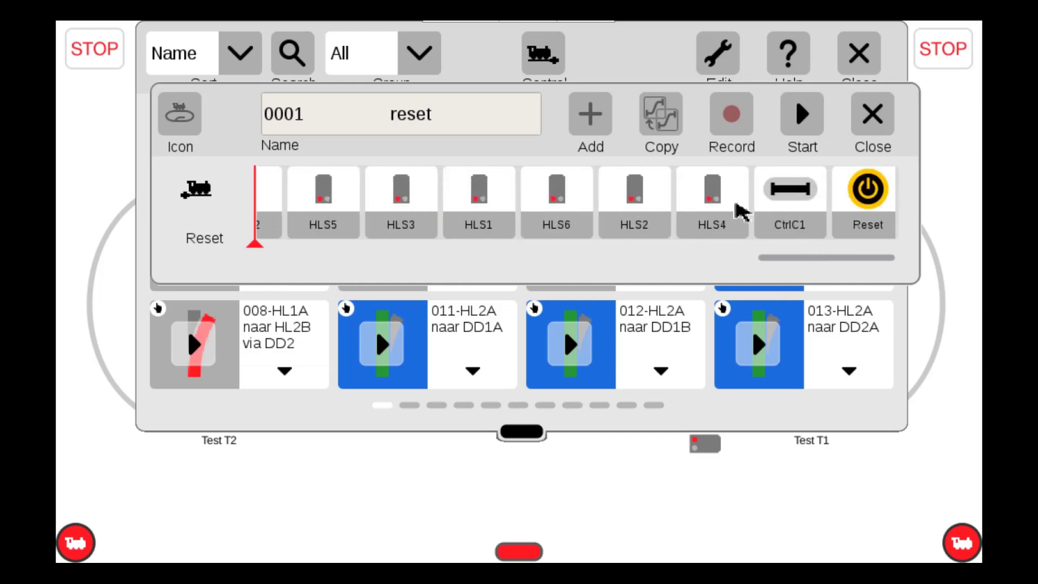
drag(574, 195, 532, 193)
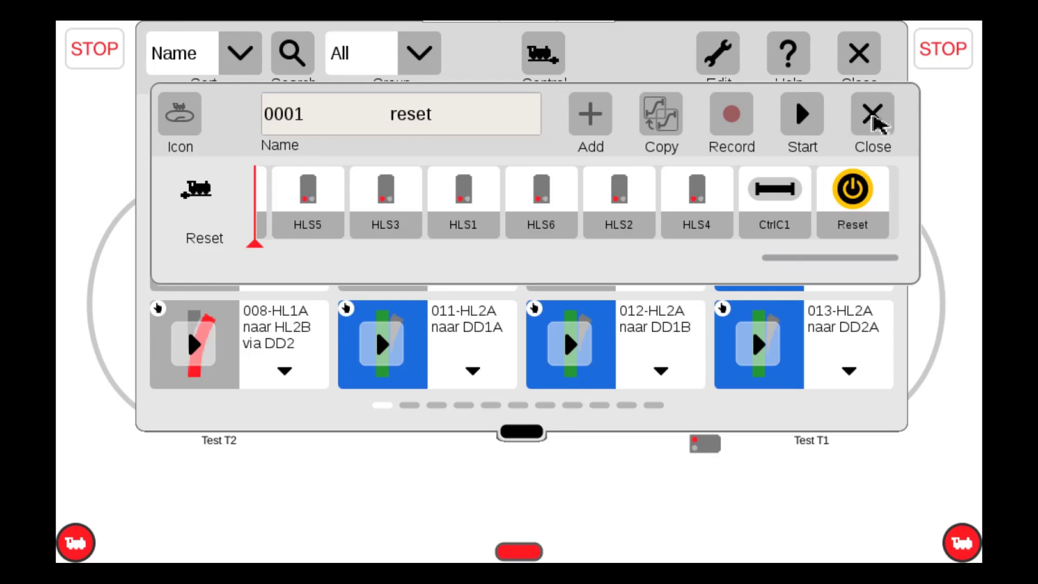
click(876, 122)
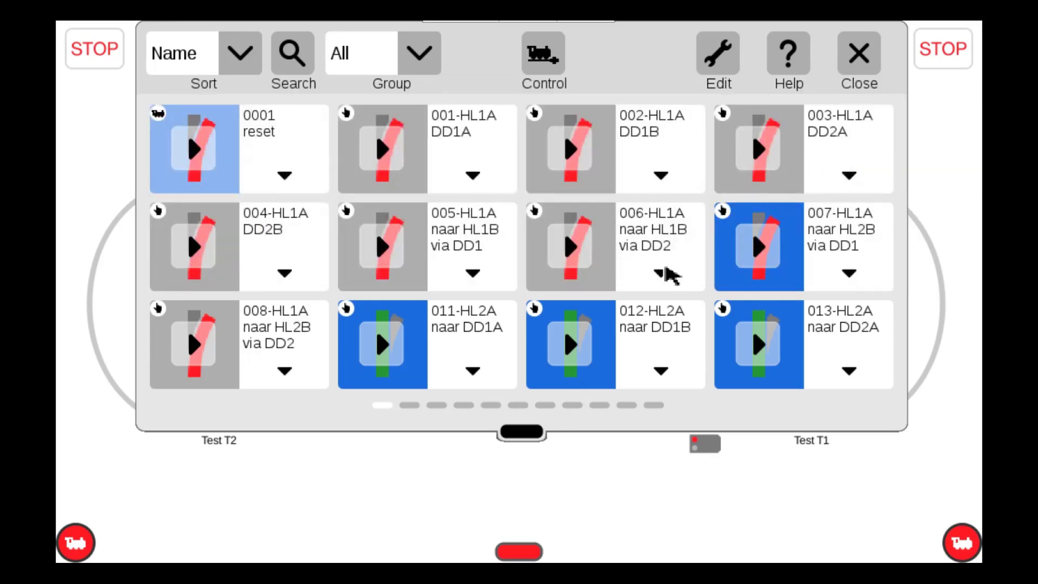
Inspect the sequence of event 006-HL1A naar HL1B via DD2, including its trigger contact and final elements
click(668, 274)
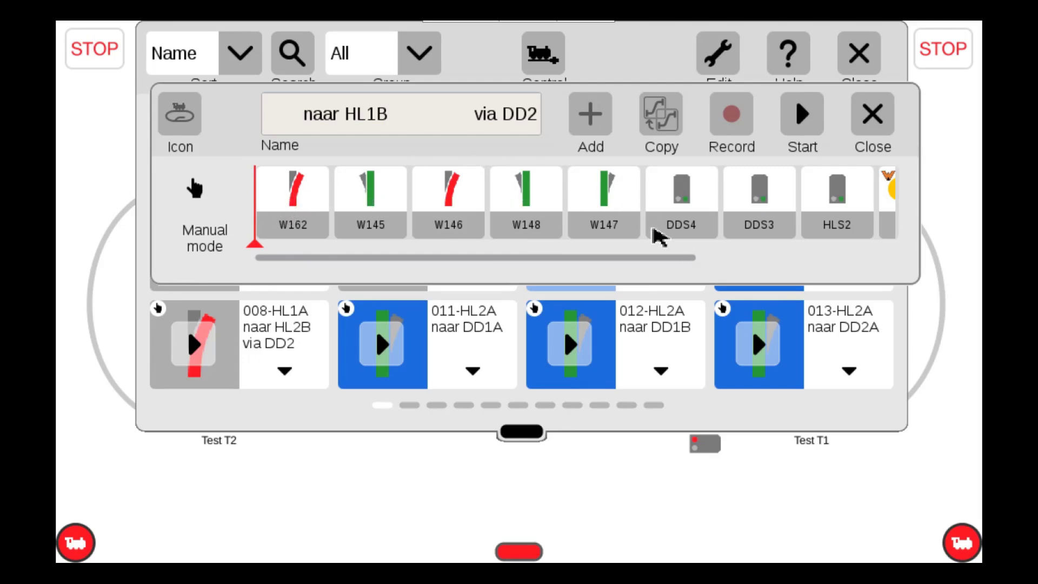
drag(746, 194, 400, 202)
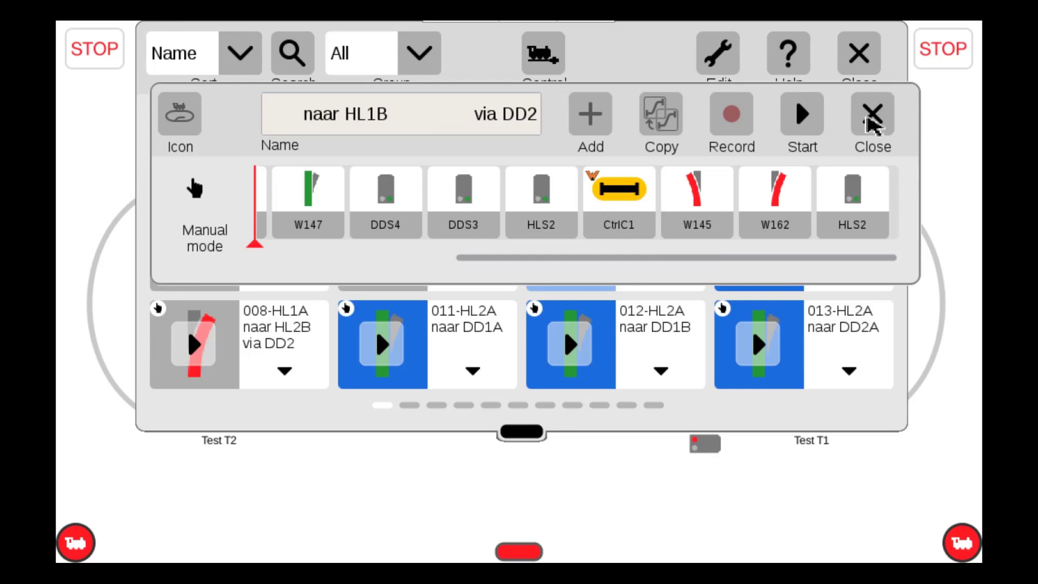
click(871, 126)
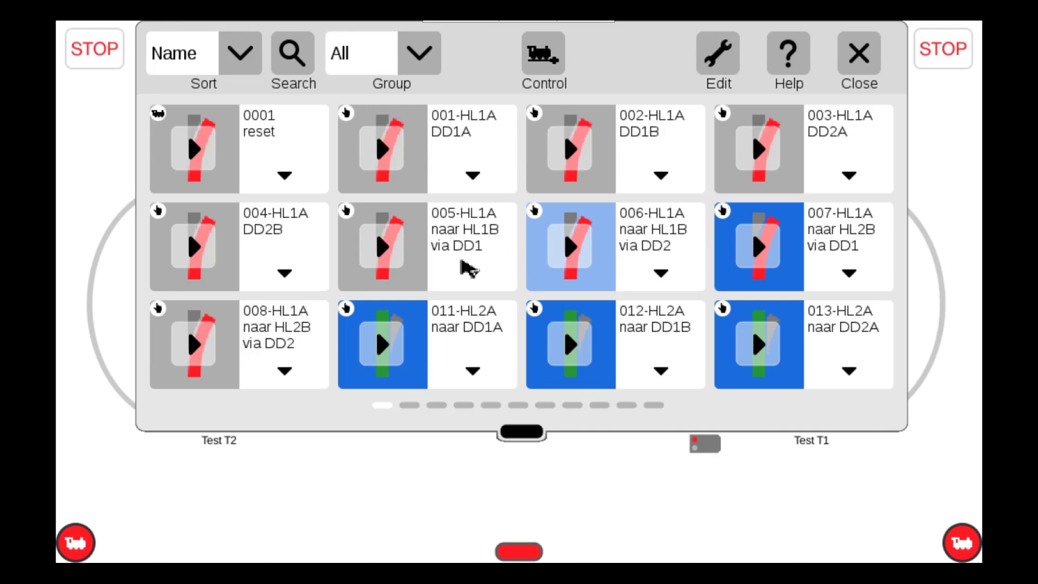
Inspect the sequence of event 005-HL1A naar HL1B via DD1 from its first turnout to its final signal
click(475, 278)
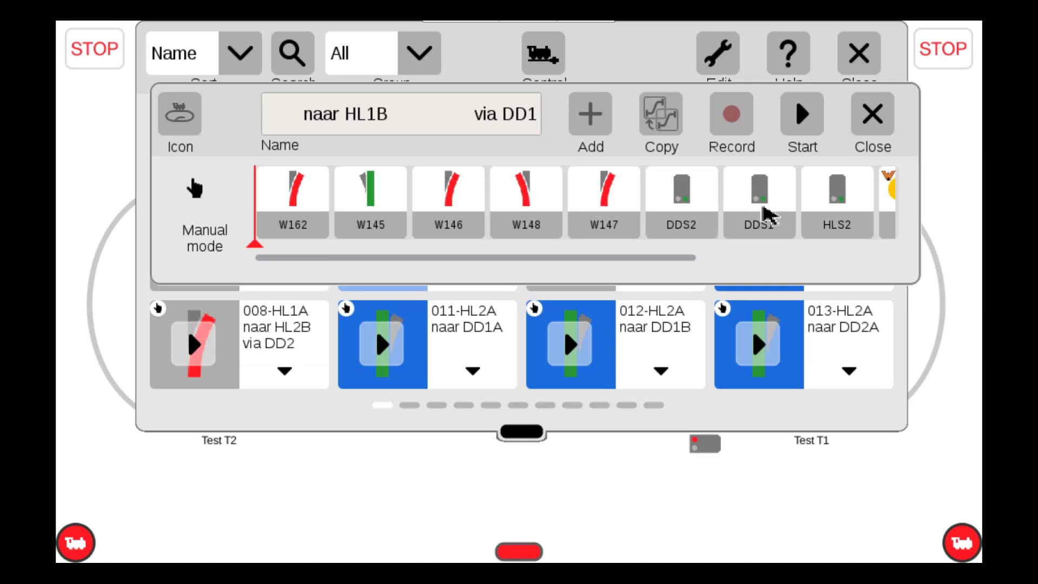
drag(625, 220, 408, 220)
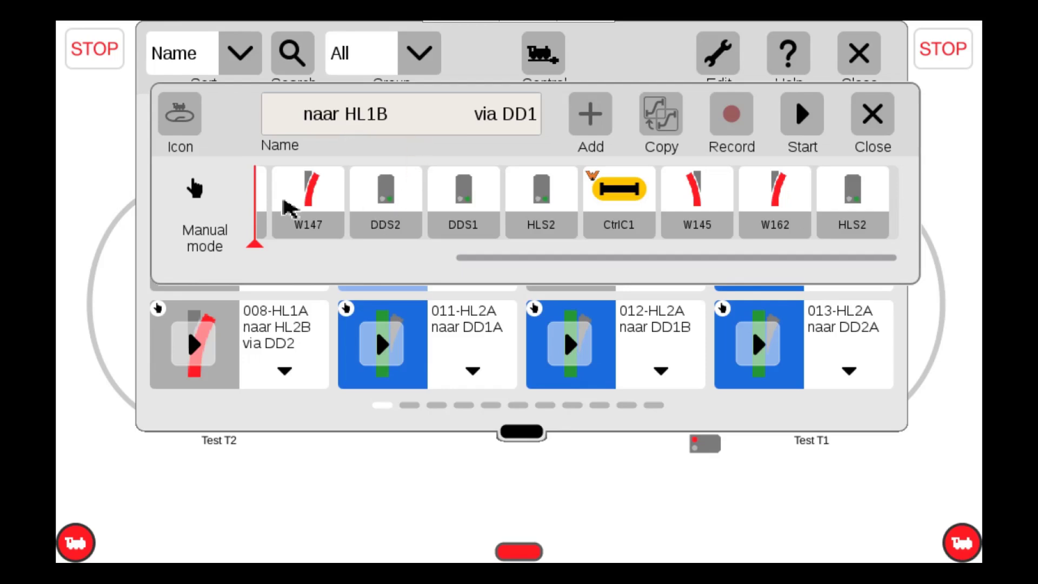
drag(432, 225, 676, 222)
drag(408, 214, 600, 213)
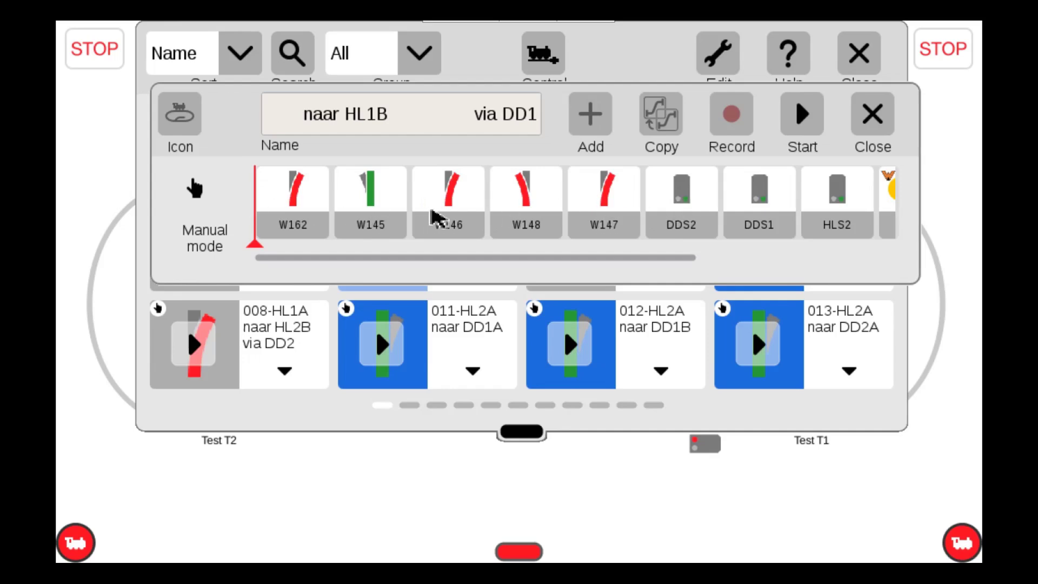
click(871, 125)
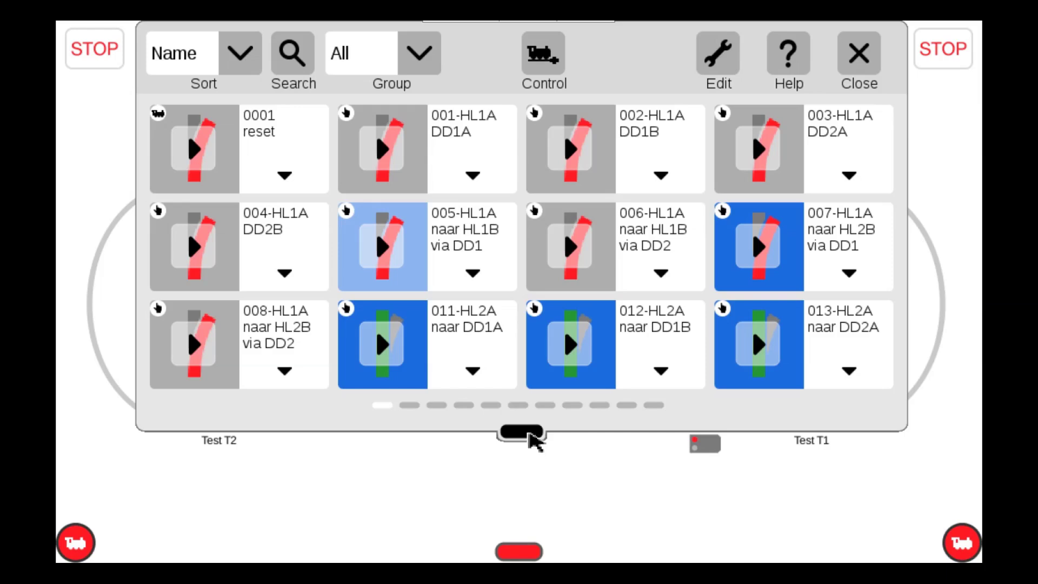
Shrink and close the events list, and set turnouts Test T1 and Test T2 to their diverging routes
drag(528, 433, 525, 199)
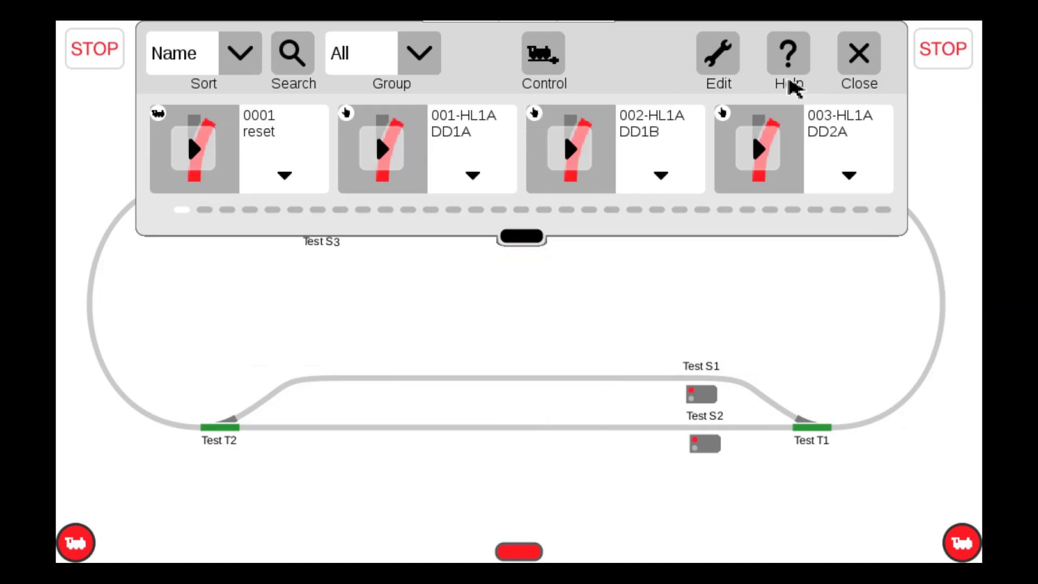
click(863, 63)
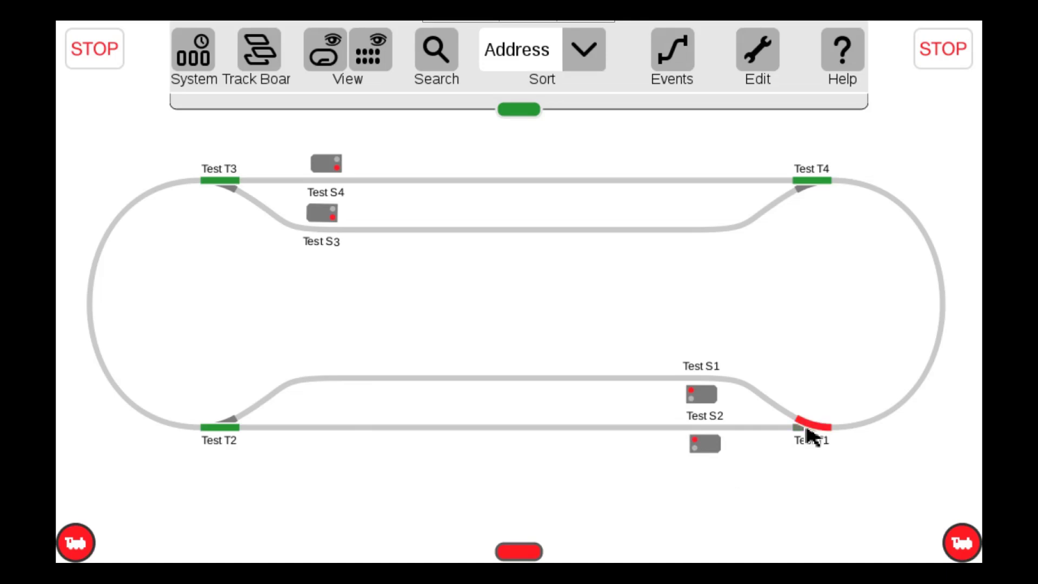
click(226, 429)
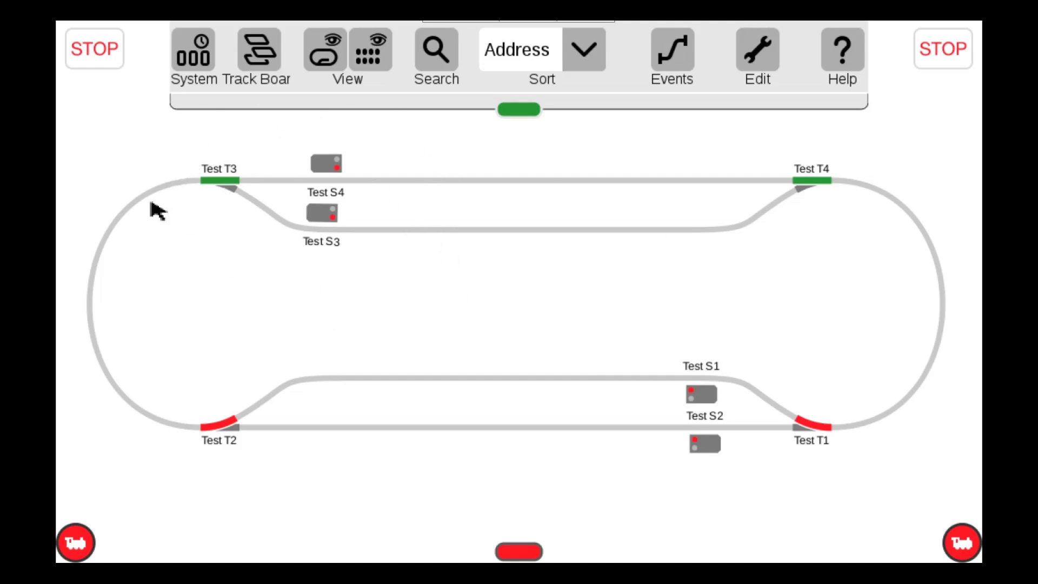
Open the article list for editing and display the solenoid accessories
click(777, 61)
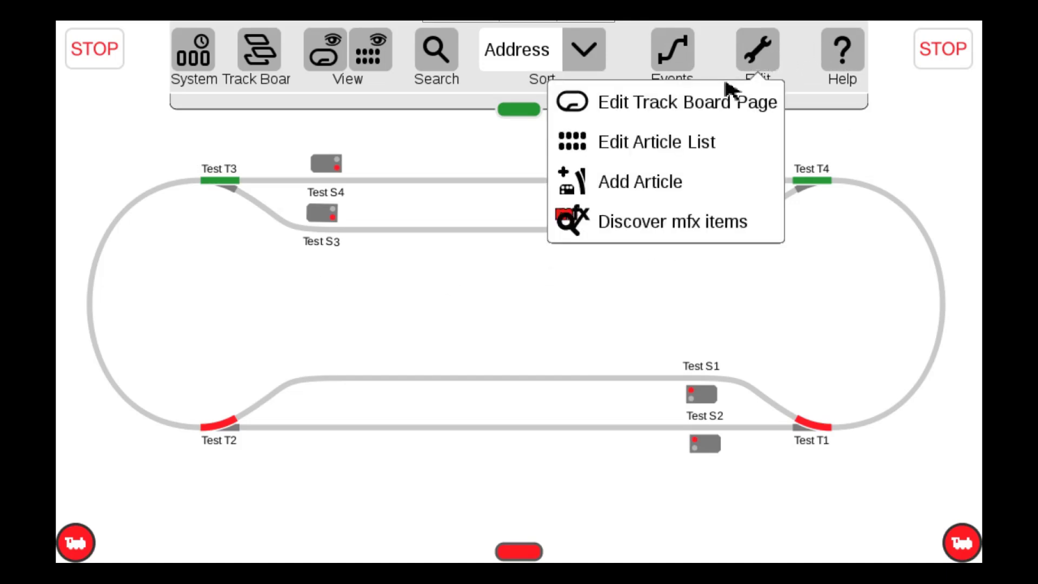
click(664, 150)
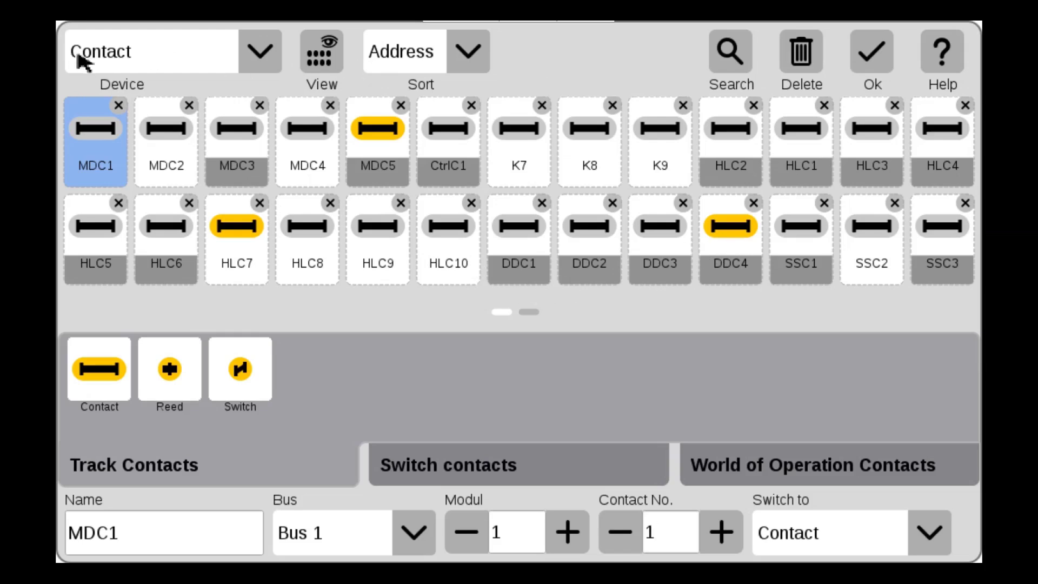
click(260, 55)
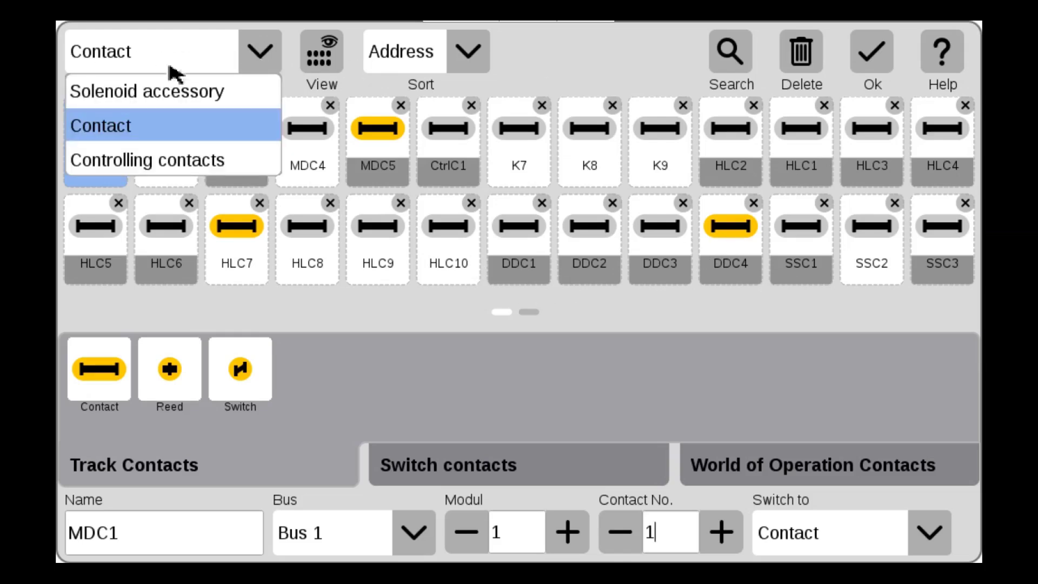
click(167, 95)
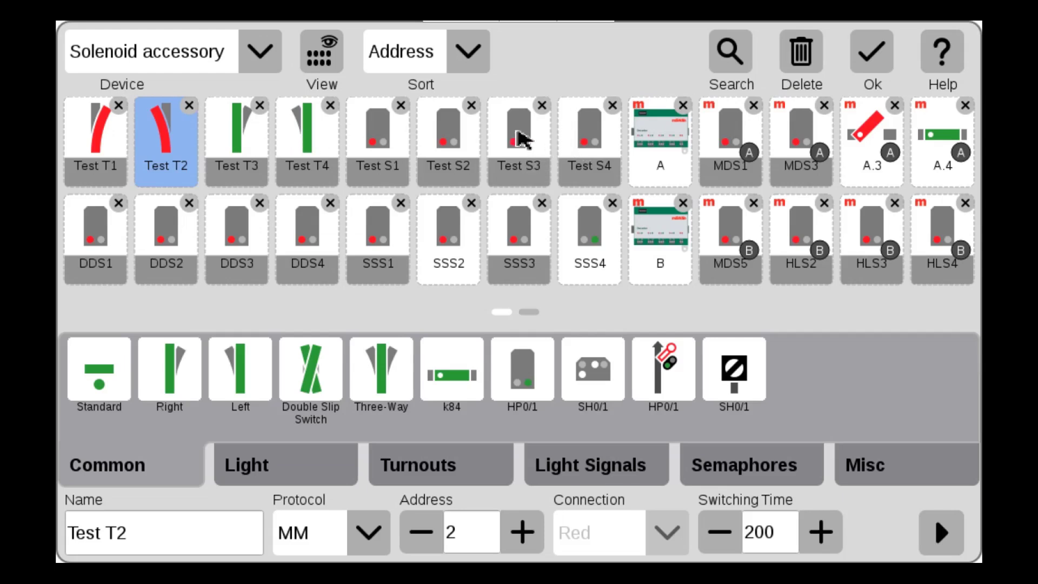
Add a track contact named Test C1 to the contacts, using Bus 1, module 3, contact number 1
click(275, 57)
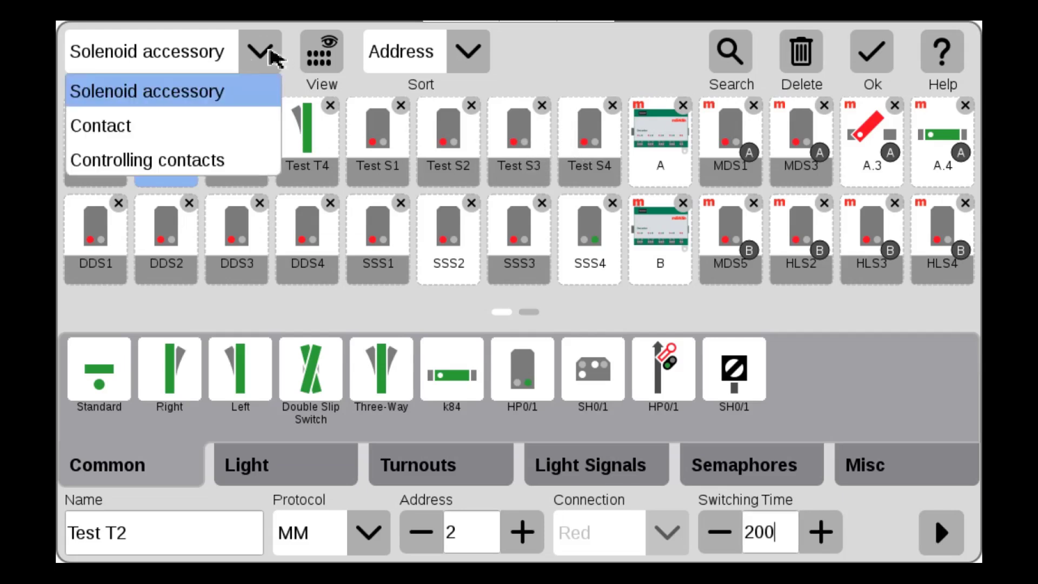
click(102, 130)
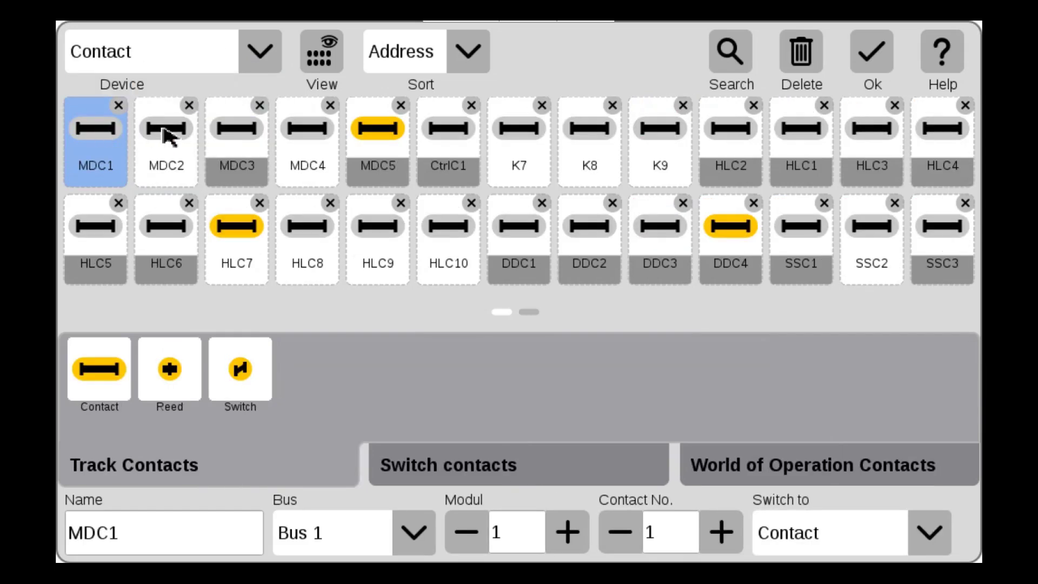
click(528, 312)
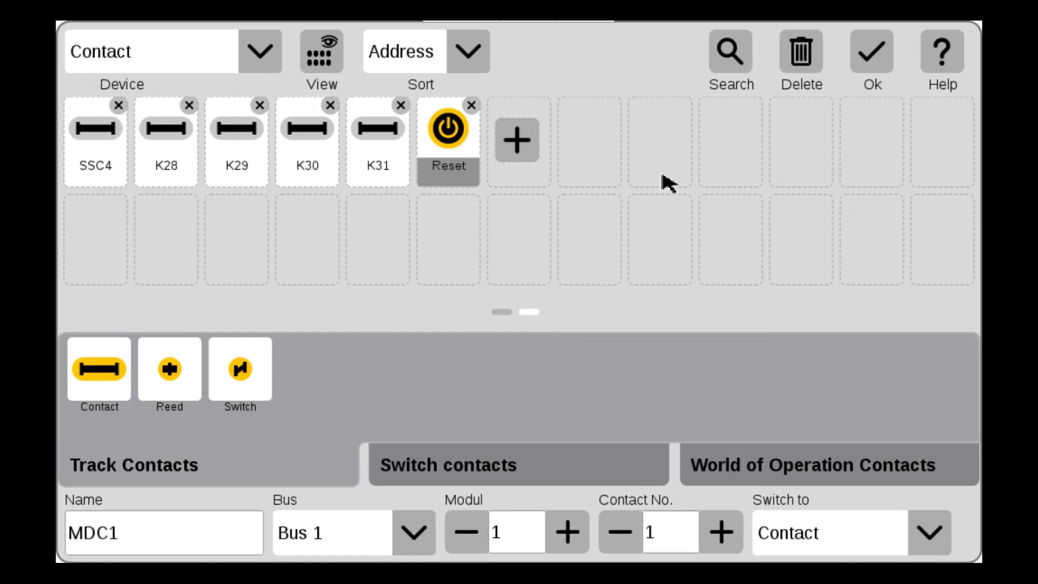
click(526, 144)
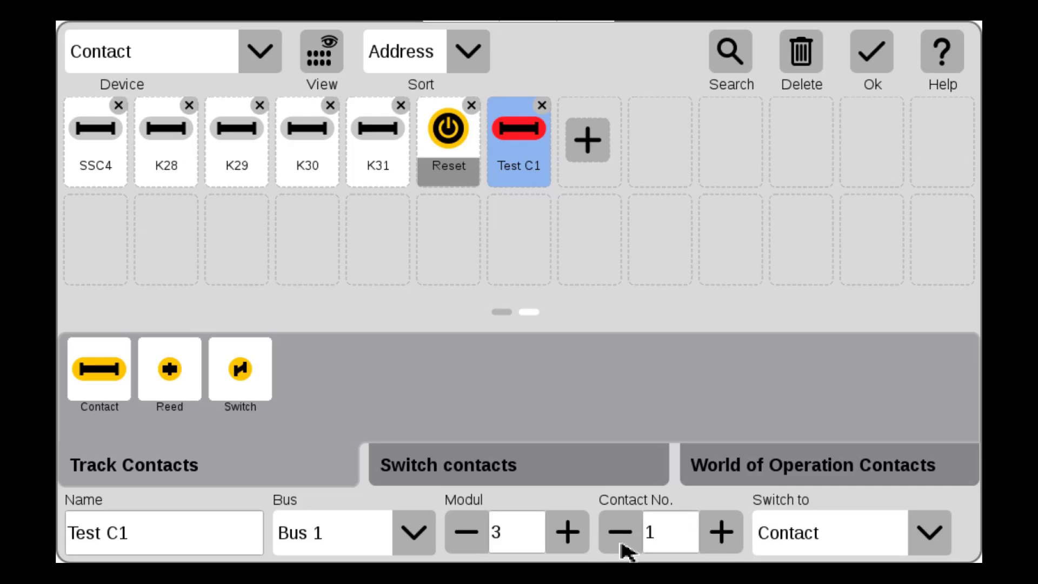
Review the address settings of turnout Test T2 among the solenoid accessories and return to the contacts
click(261, 54)
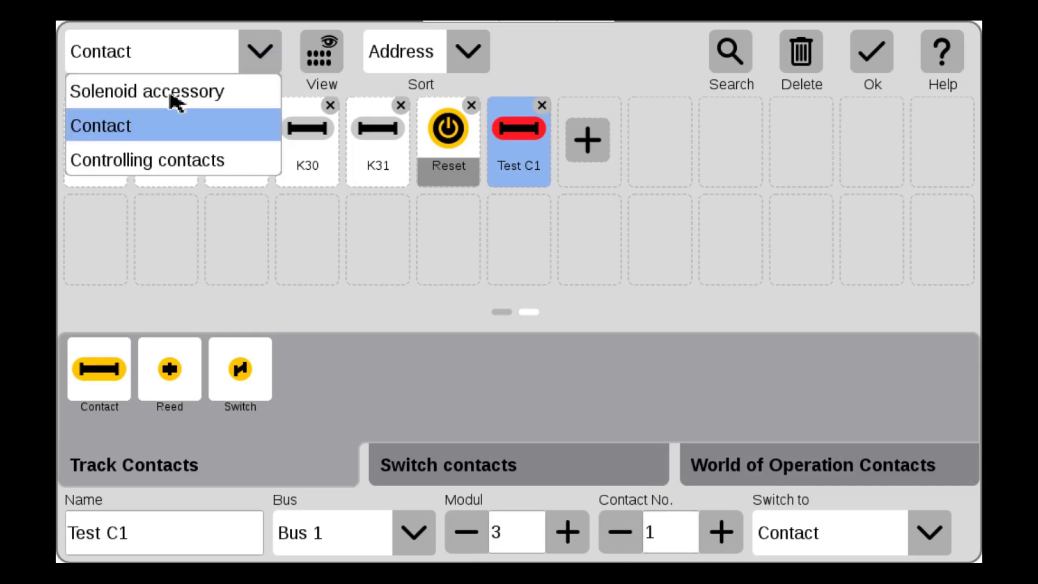
click(174, 93)
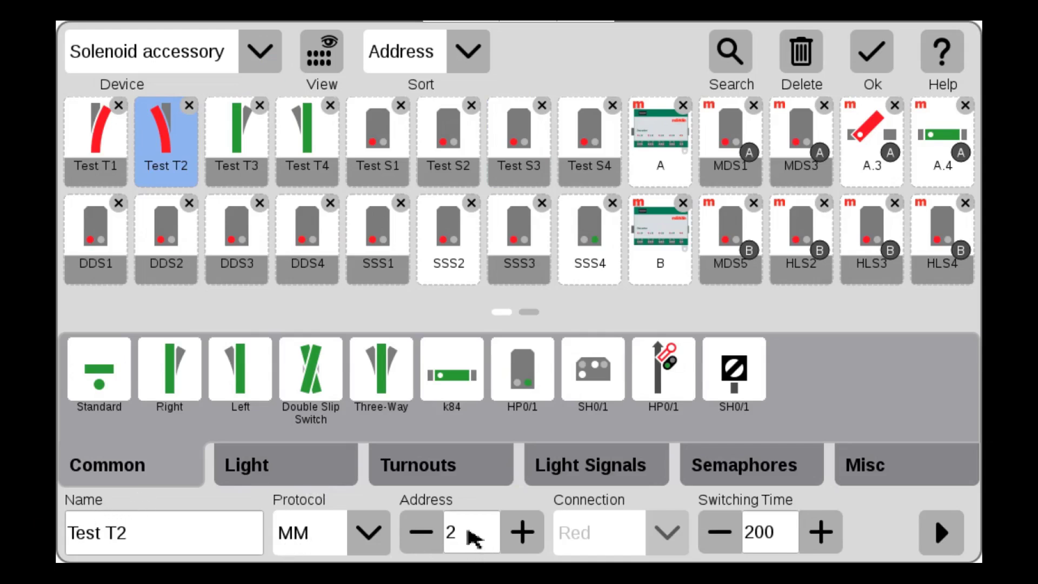
click(262, 50)
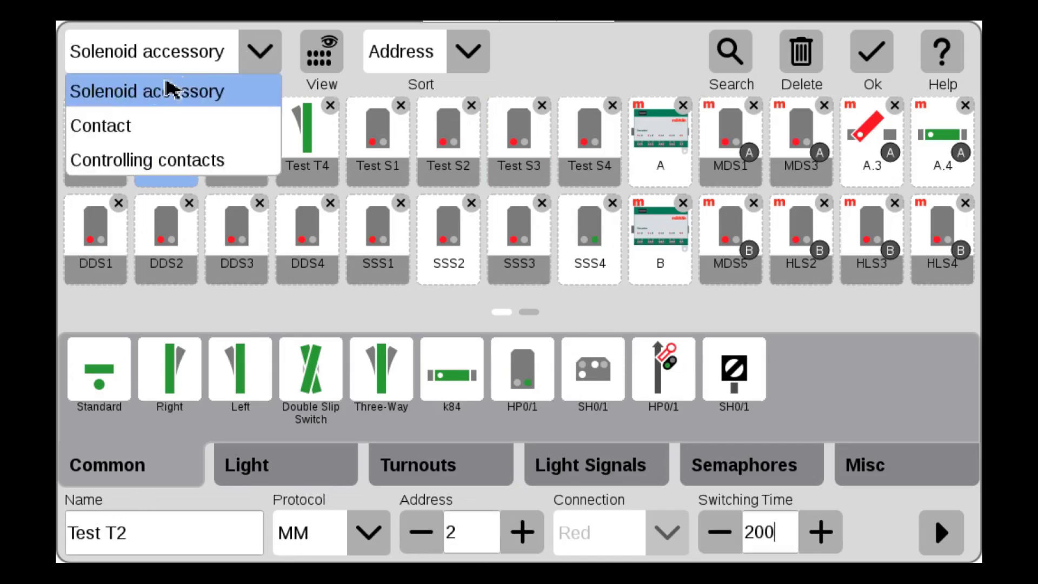
click(129, 130)
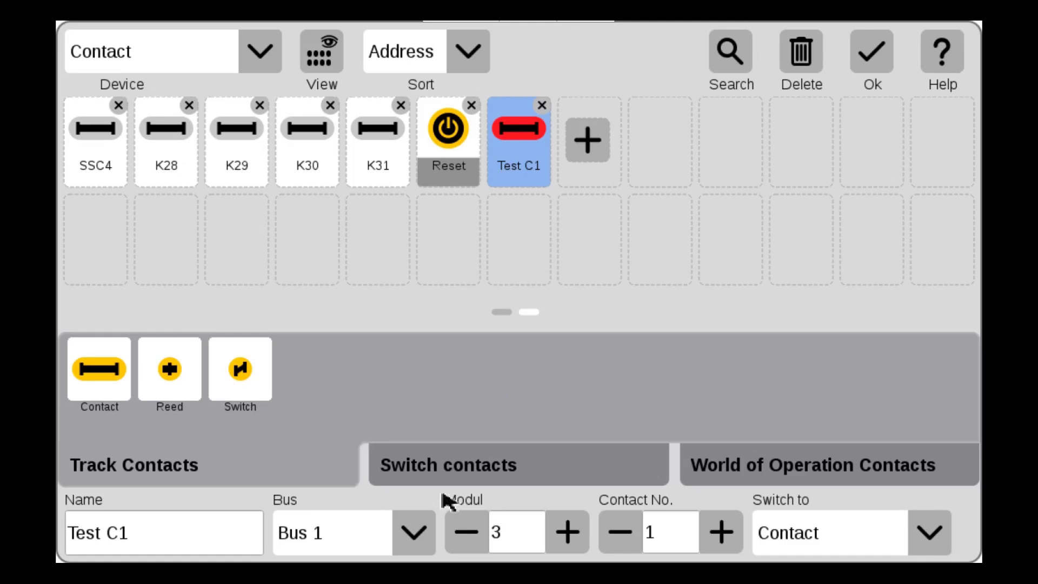
Compare the bus, module and contact numbers of contacts MDC1, Test C1 and Reset
click(500, 312)
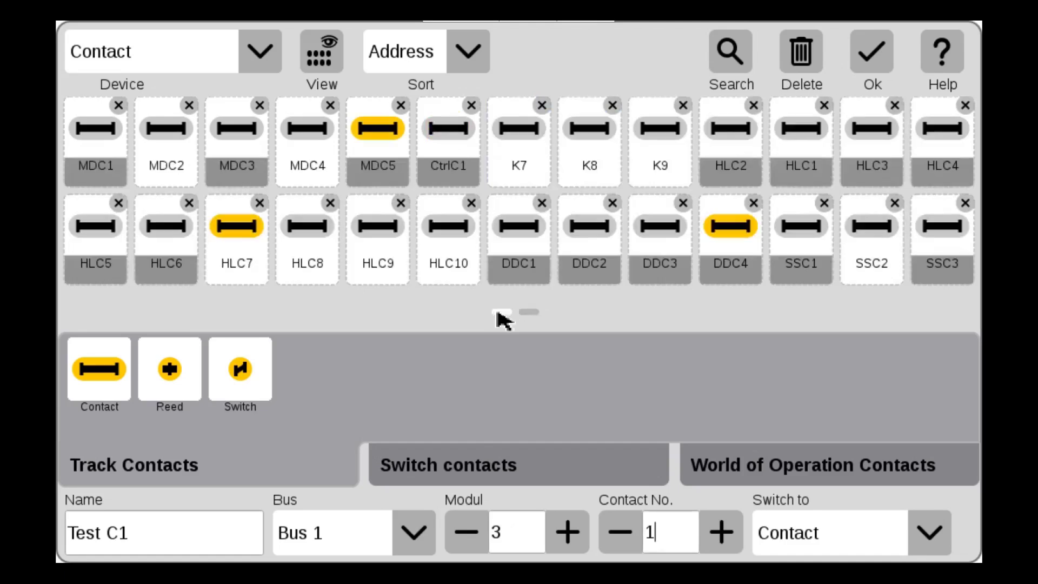
click(107, 152)
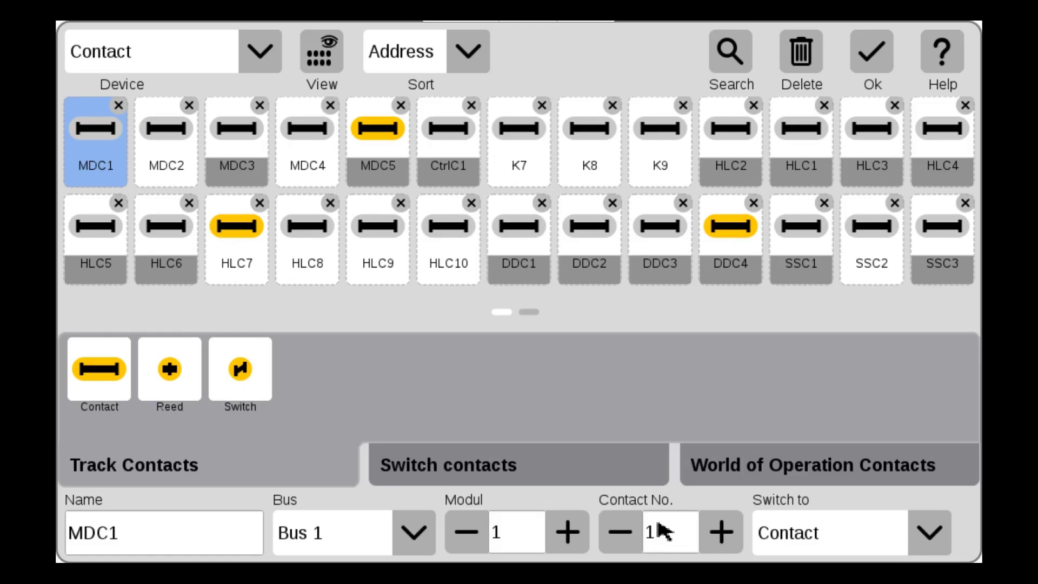
click(530, 314)
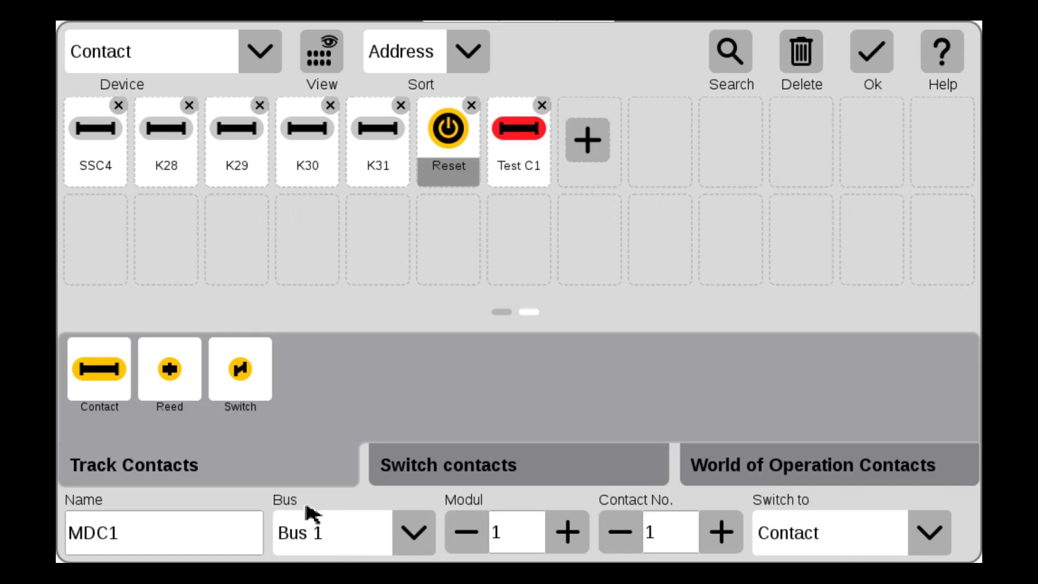
click(521, 162)
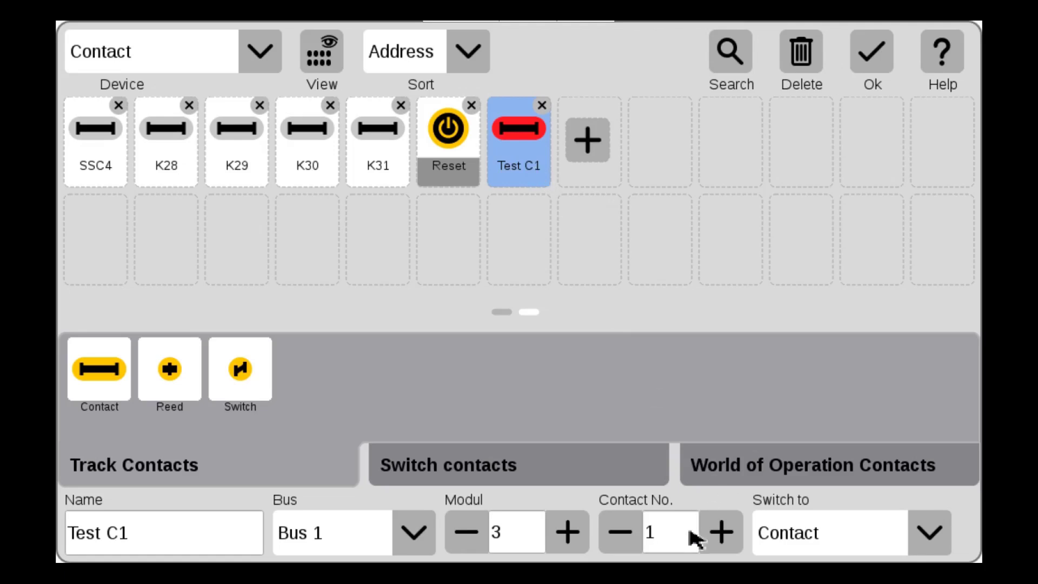
click(466, 158)
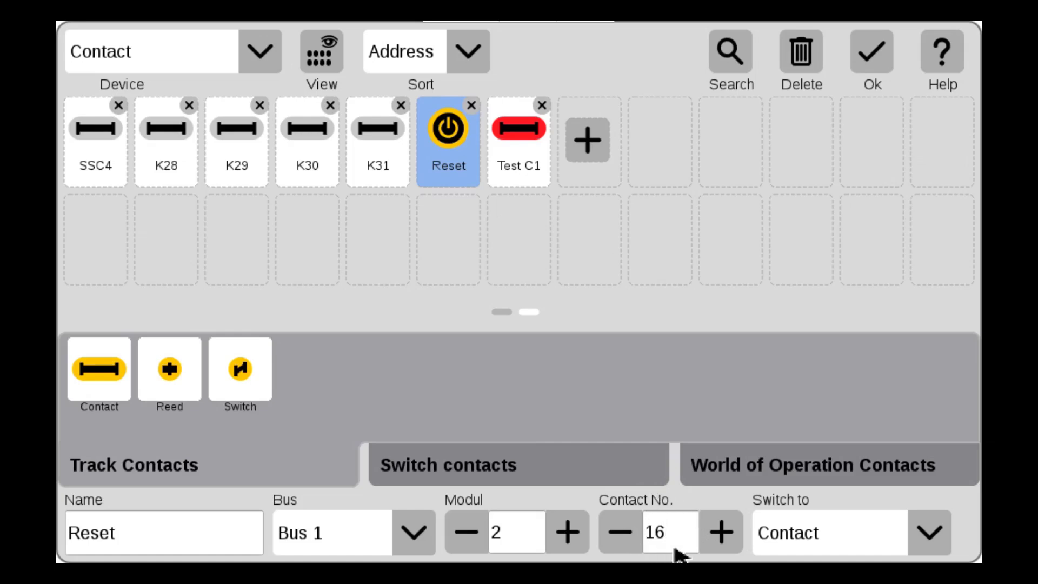
Add a track contact named Test C2 on Bus 1, module 3, contact number 2, and save the article list
click(523, 171)
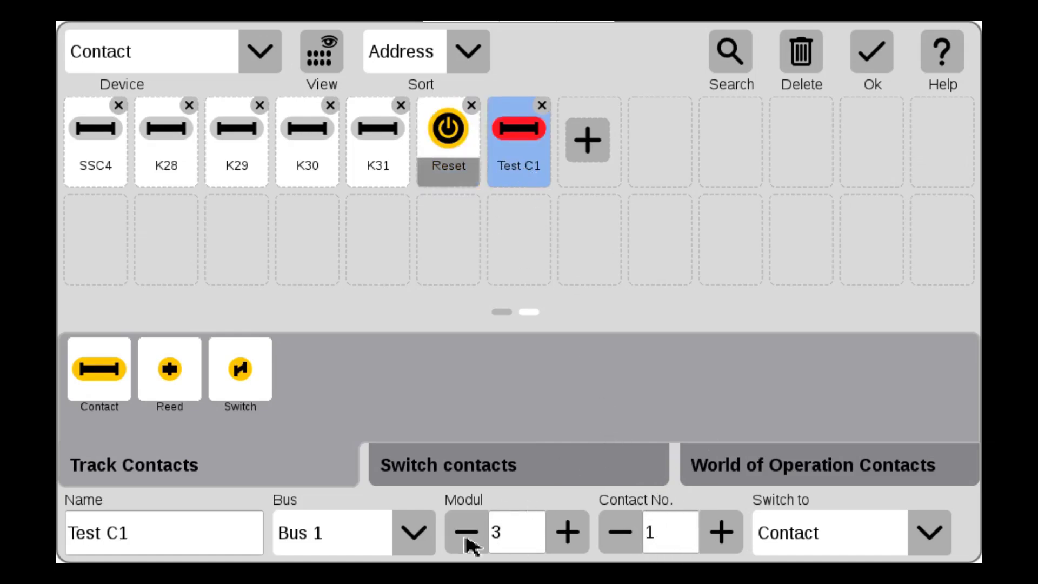
click(597, 153)
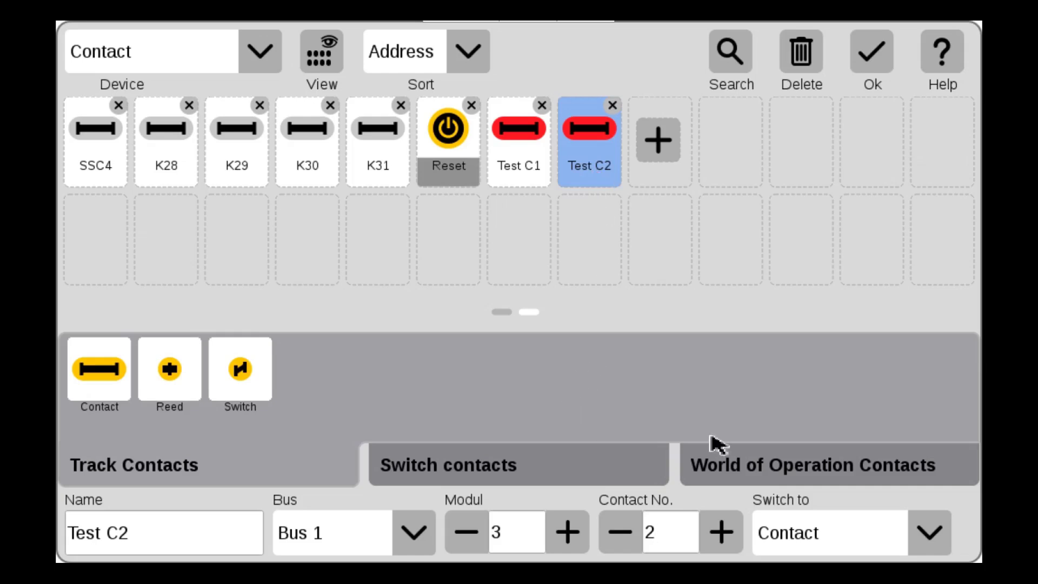
click(884, 69)
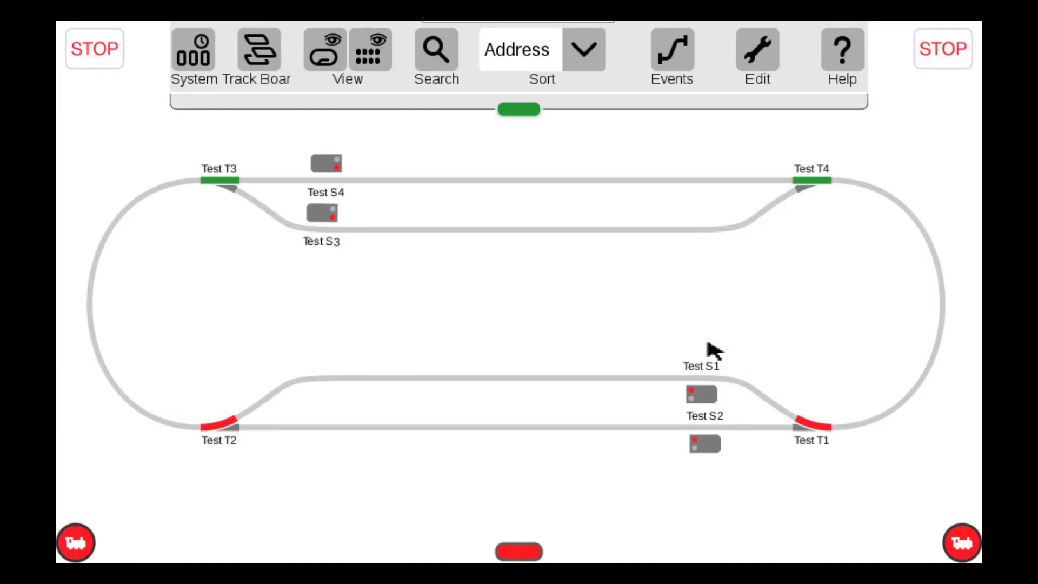
Start editing the track board page and expand the article bar so its contacts can be reached
click(767, 59)
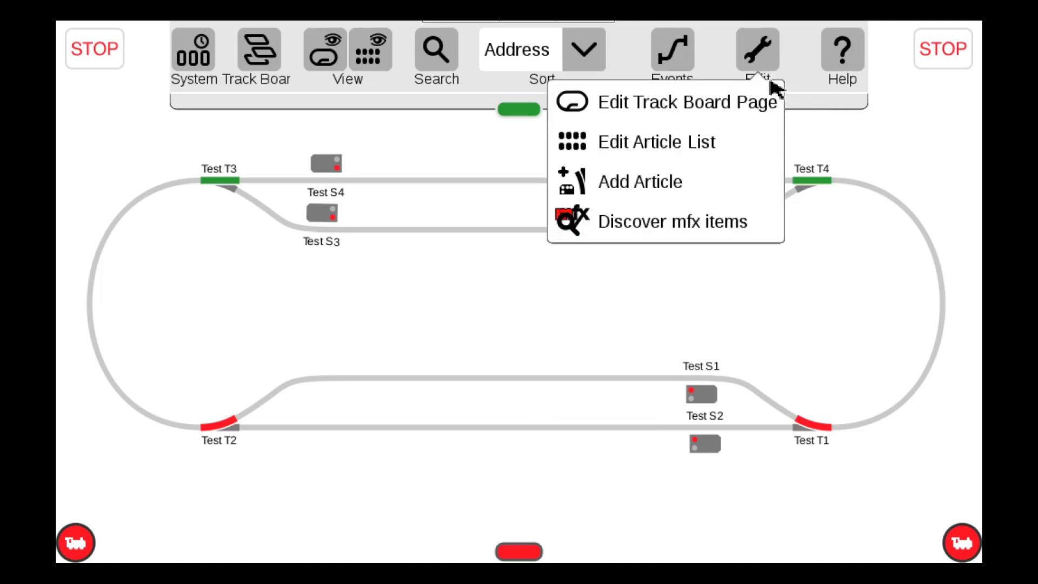
click(665, 111)
drag(713, 104, 725, 236)
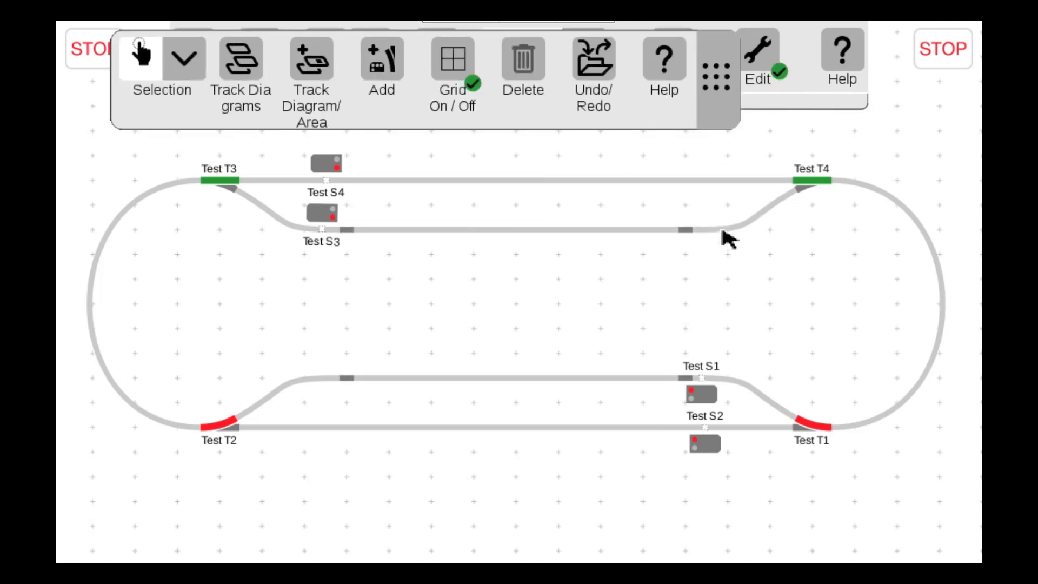
drag(535, 116, 541, 270)
drag(731, 178, 719, 55)
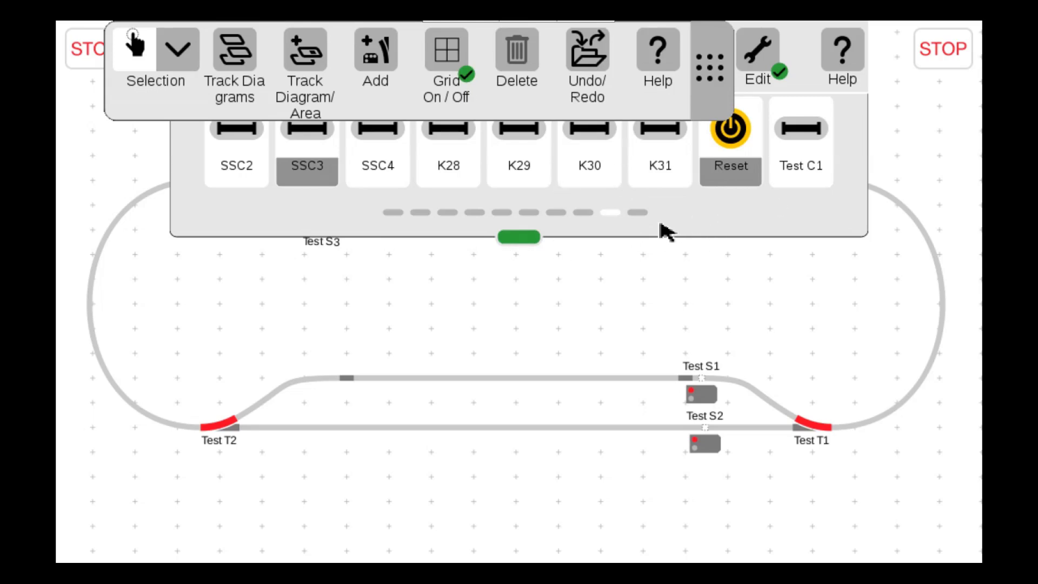
Place contacts Test C1 and Test C2 side by side in the free area inside the track oval
click(642, 215)
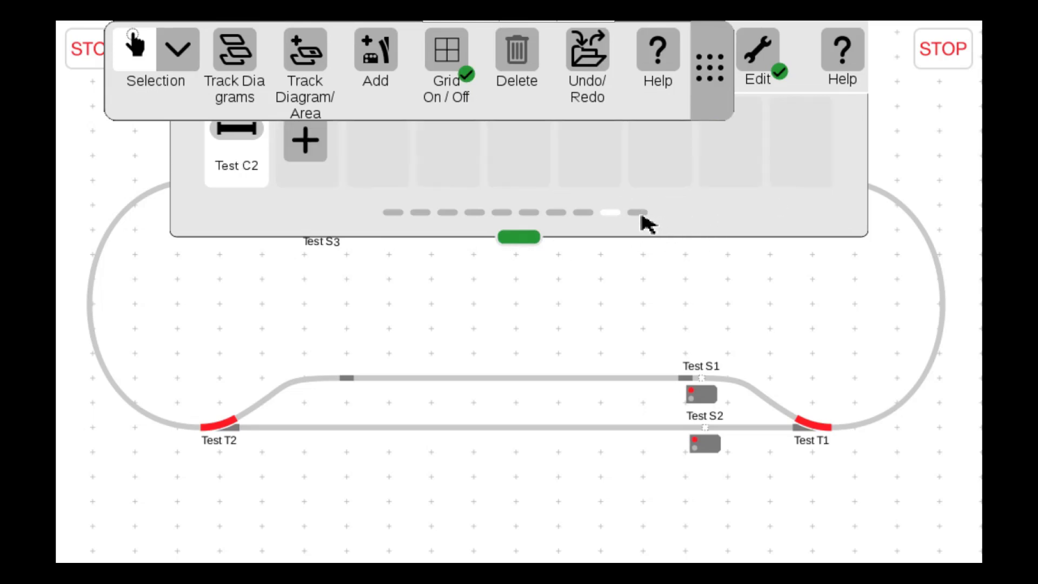
click(611, 214)
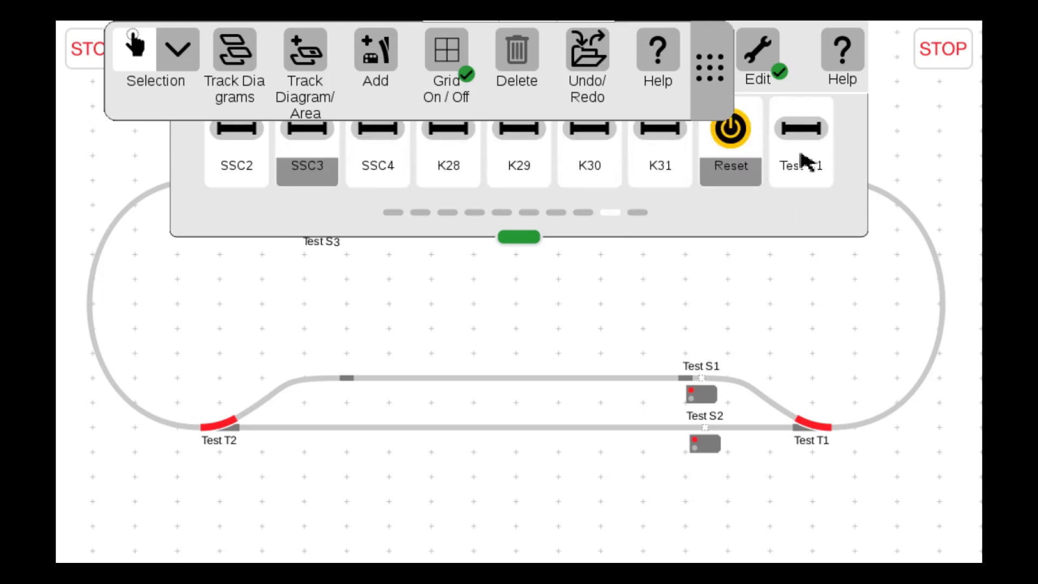
drag(805, 161, 461, 306)
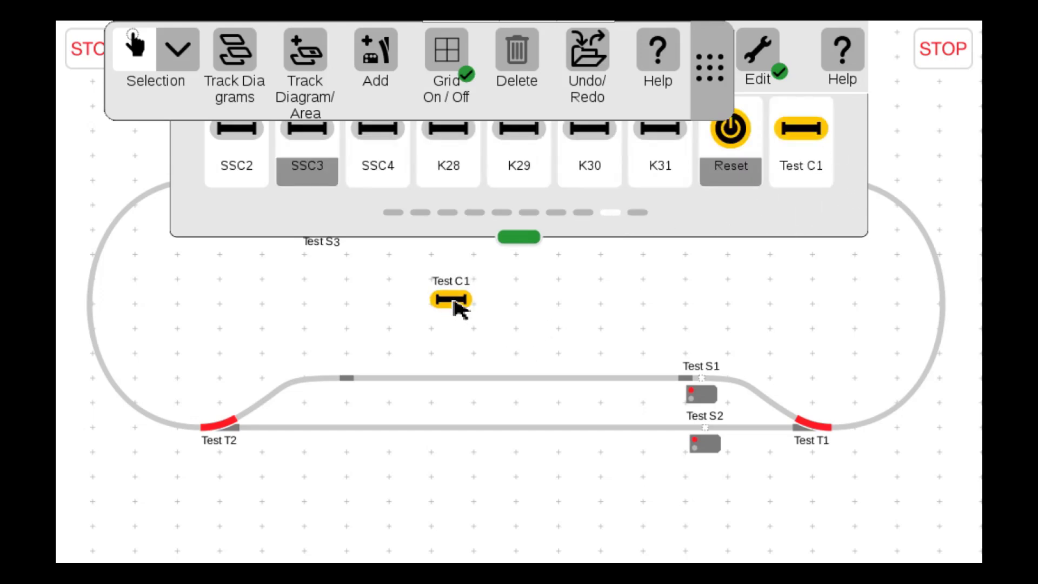
click(638, 213)
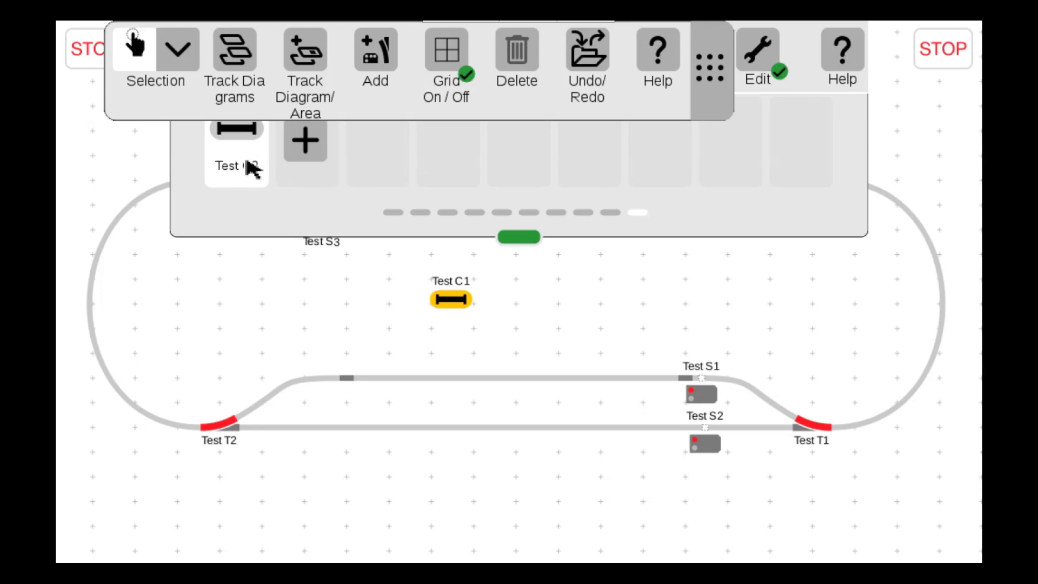
drag(251, 167, 580, 305)
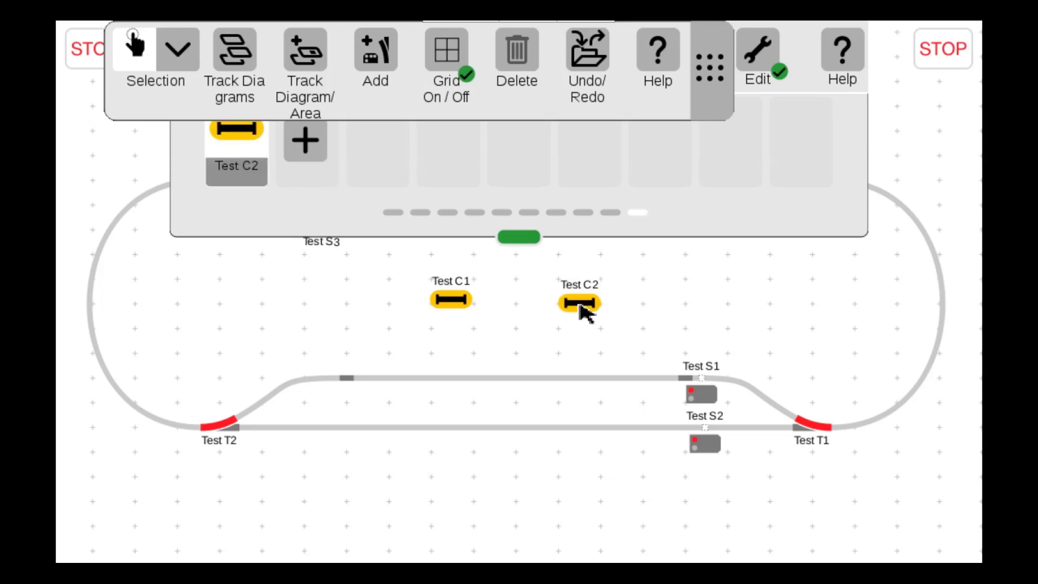
Finish editing the track board page and collapse the article bar
click(761, 49)
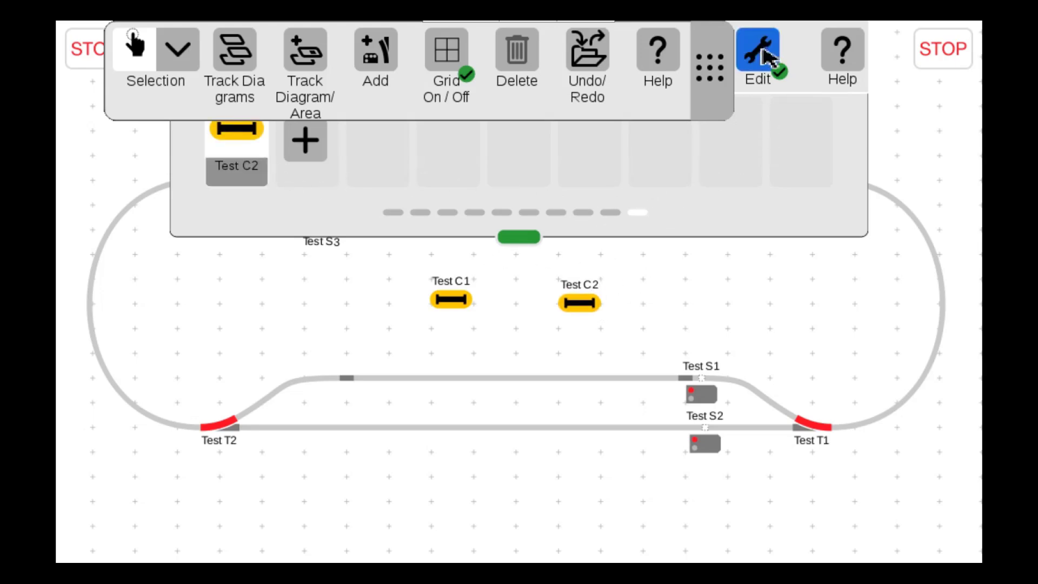
click(742, 250)
drag(529, 239, 563, 122)
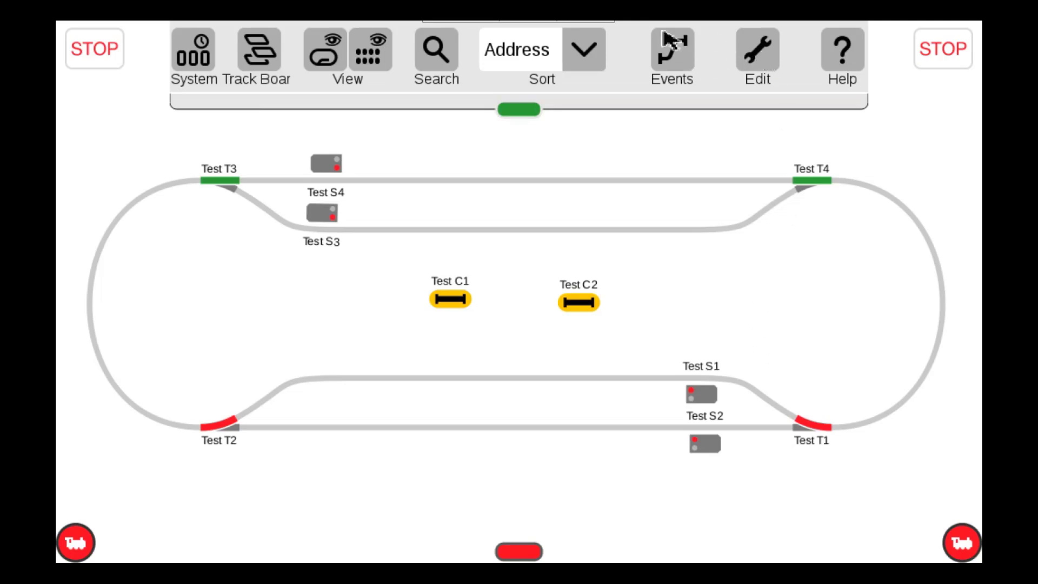
Edit the track board page to move Test C1 onto the track before signal Test S2 and Test C2 before Test S1
click(758, 54)
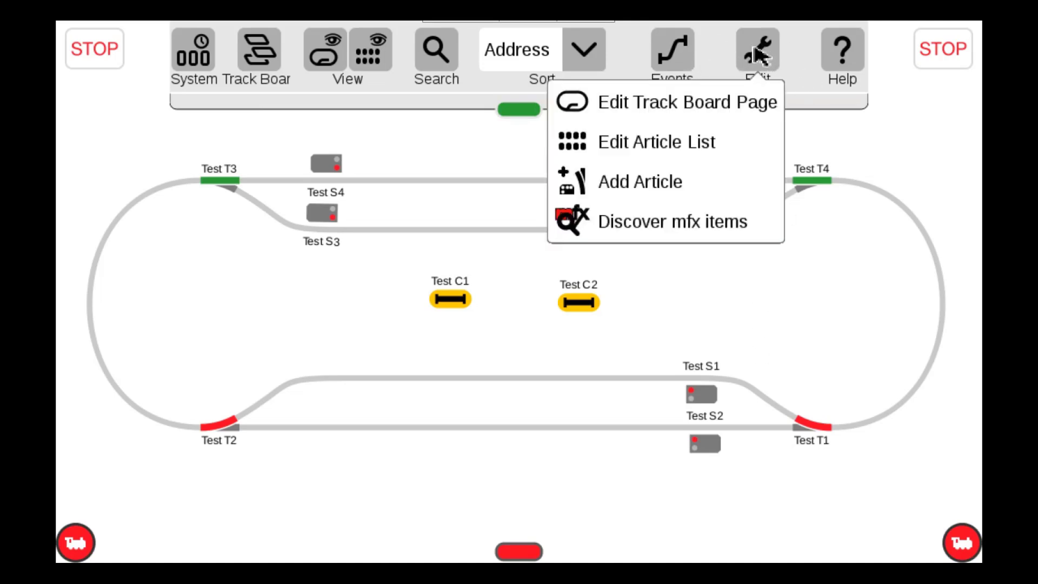
click(659, 103)
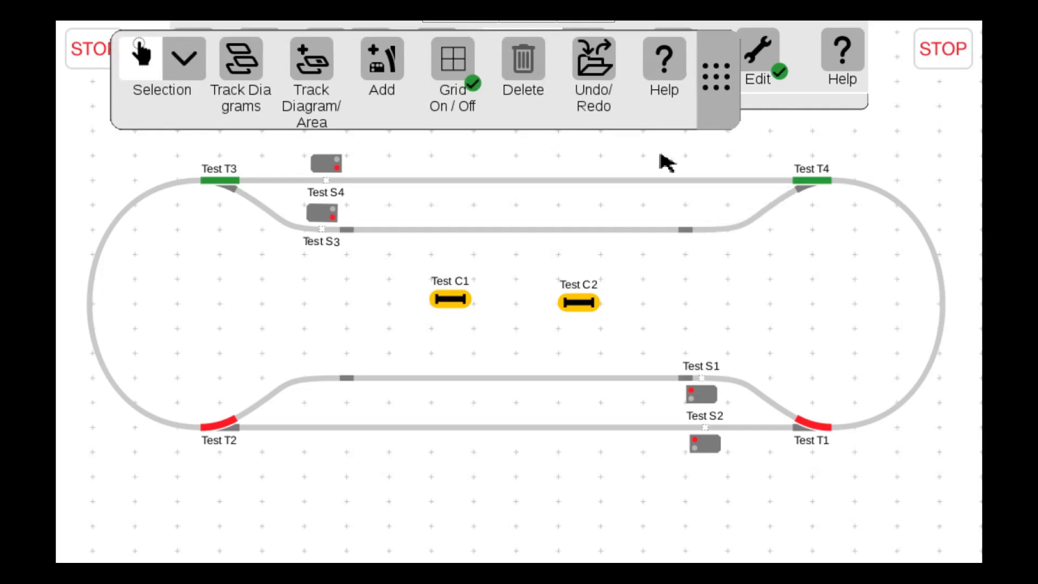
drag(455, 304, 641, 441)
drag(583, 307, 635, 390)
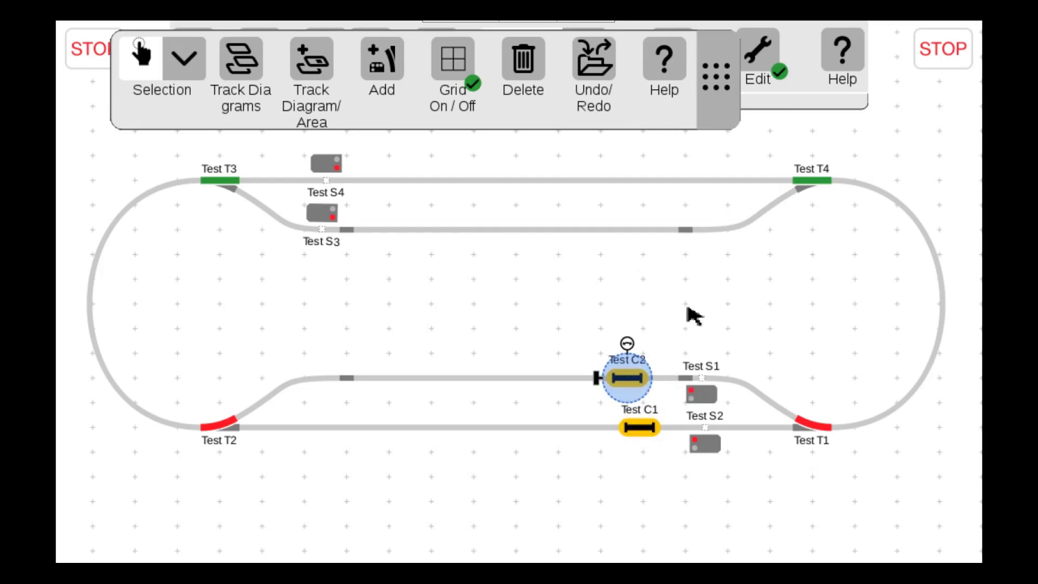
click(771, 57)
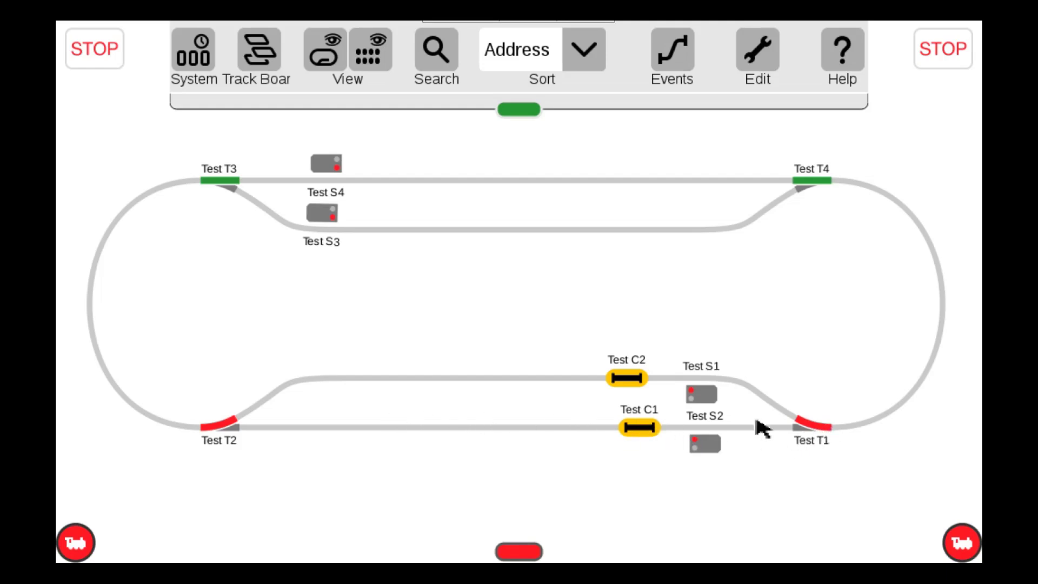
Switch turnouts Test T1 and Test T2 to straight and back to diverging, and operate signal Test S1
click(809, 428)
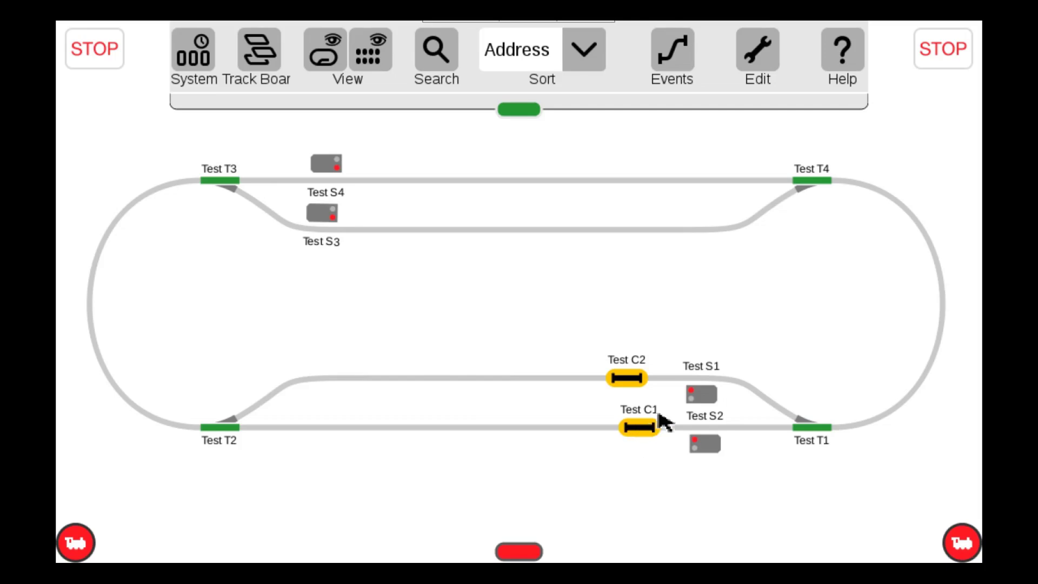
click(817, 432)
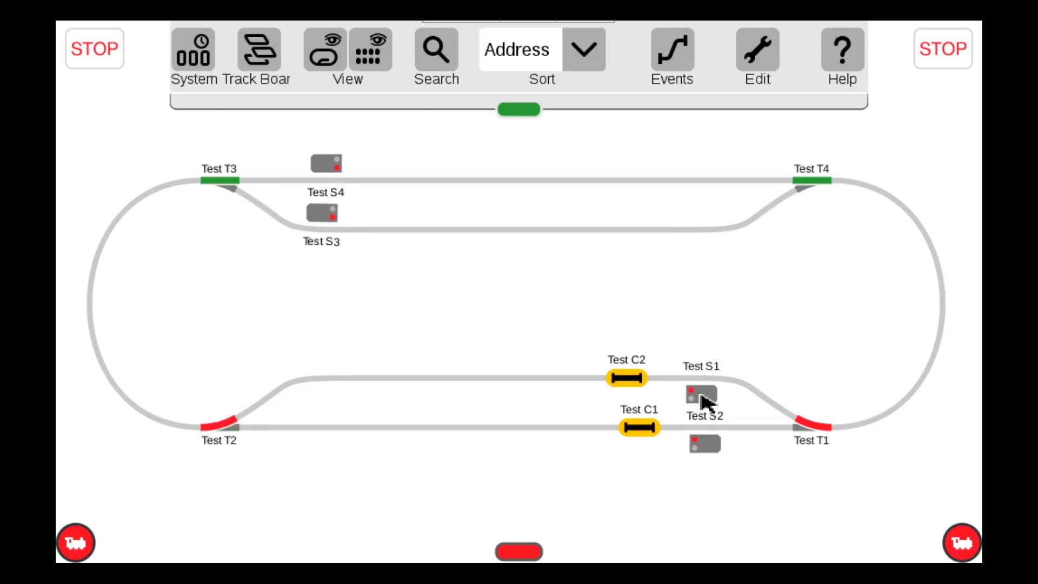
click(702, 395)
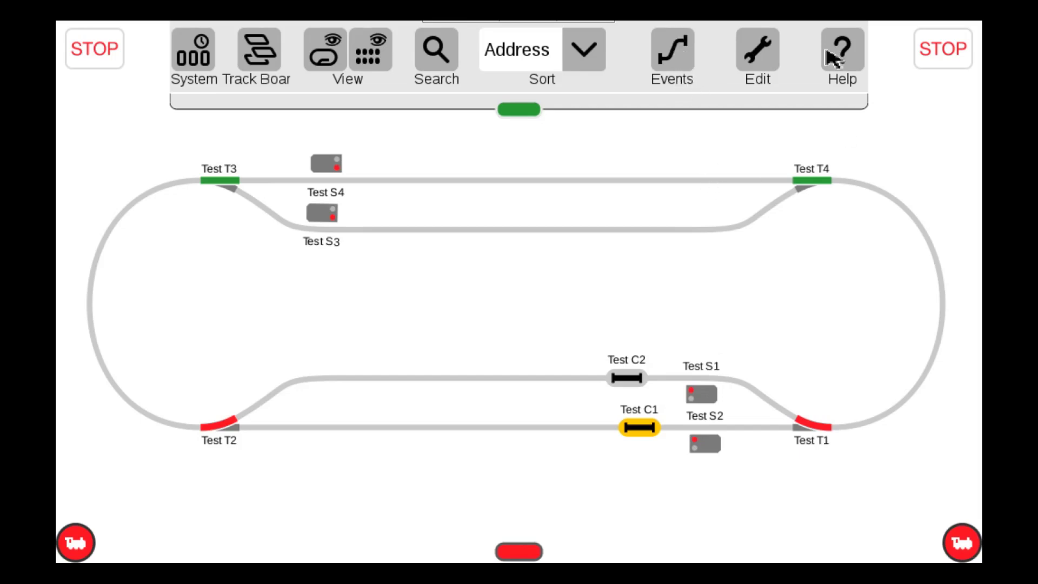
Open the events list and add a new event
click(669, 49)
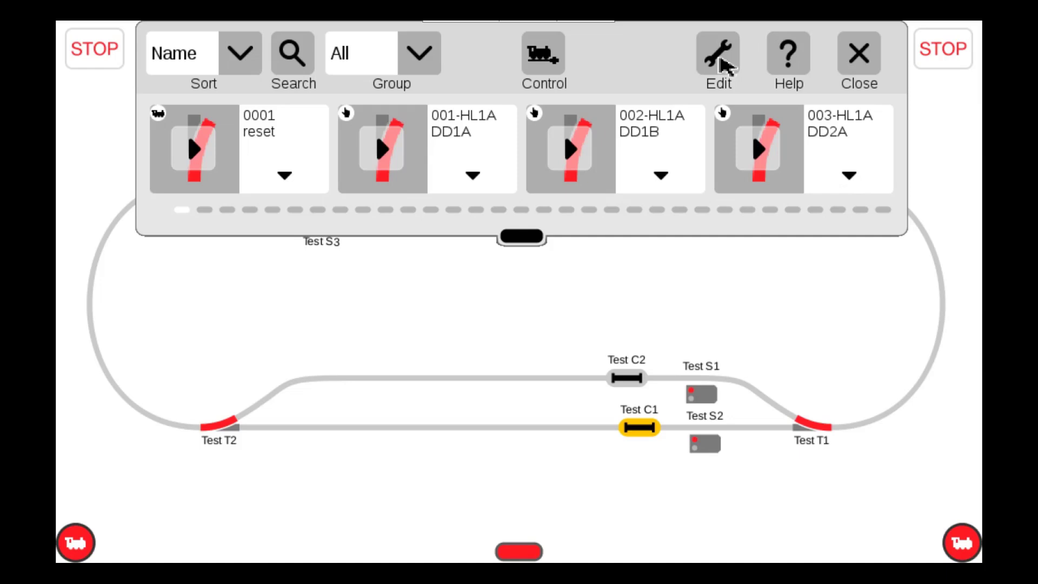
click(724, 65)
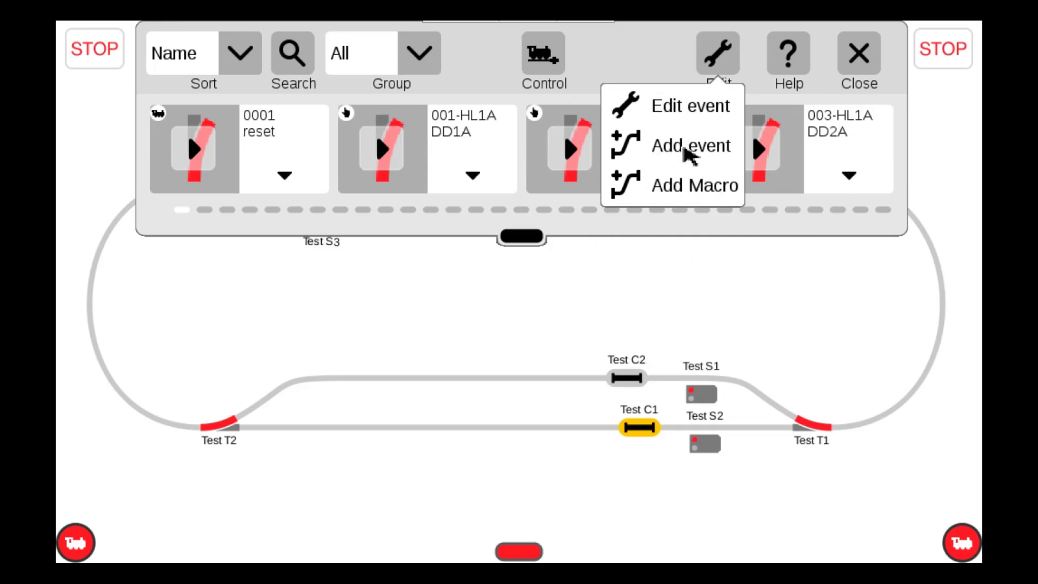
click(689, 154)
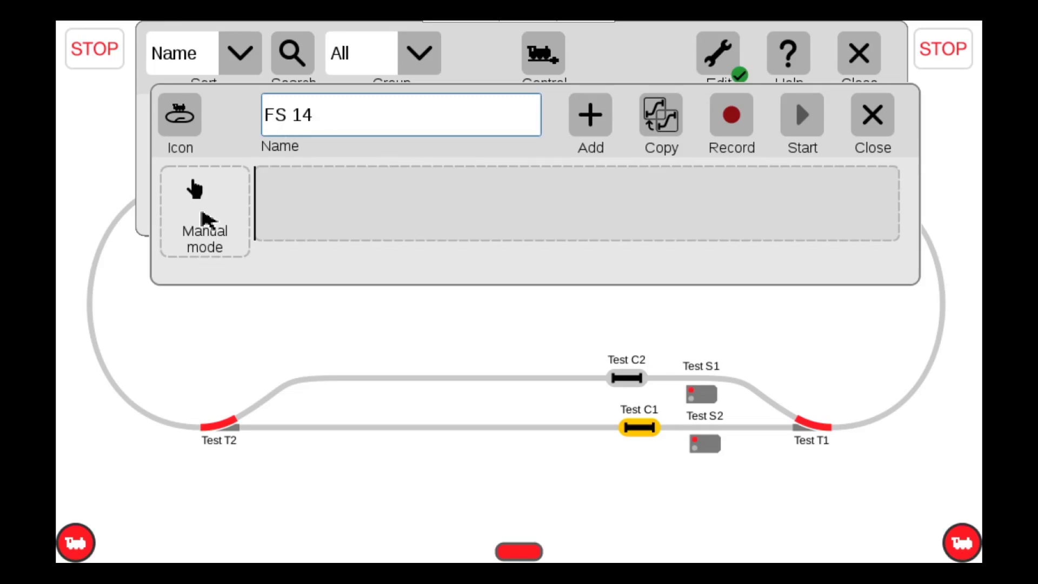
Create a new group named TEST in the event's settings and assign the event to it
click(202, 214)
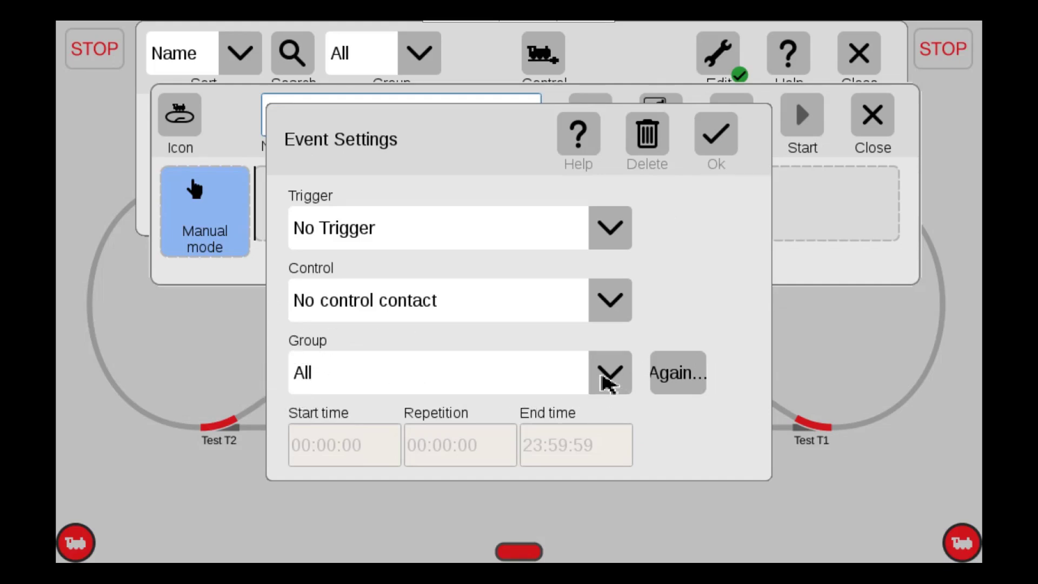
click(608, 382)
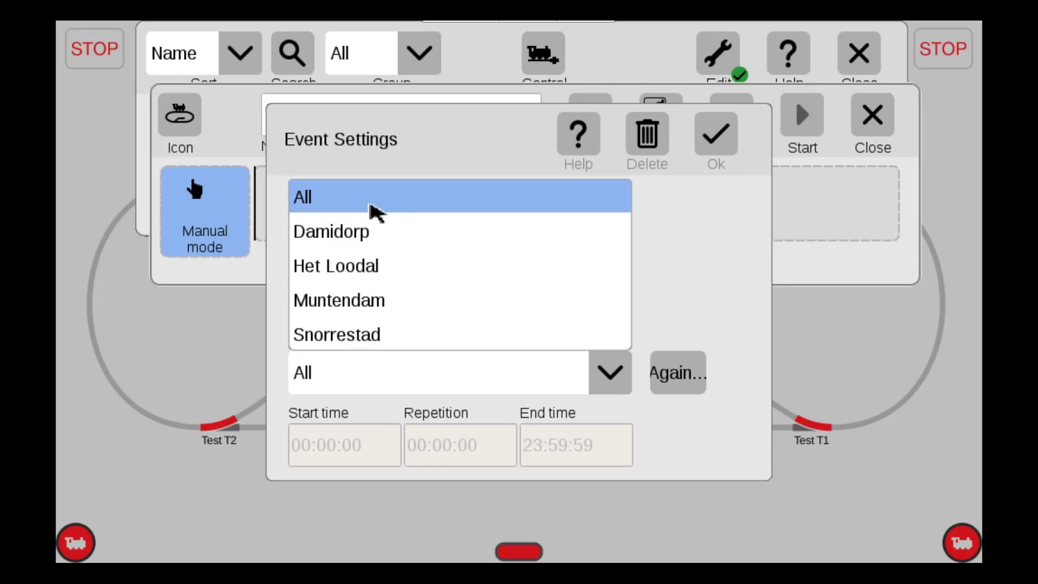
click(331, 382)
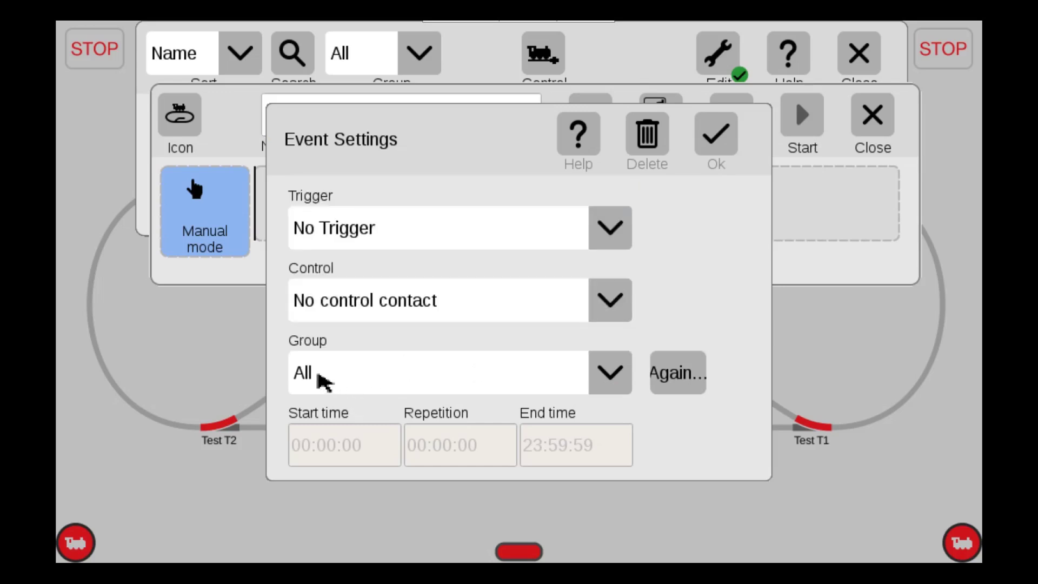
click(319, 375)
click(320, 376)
click(678, 373)
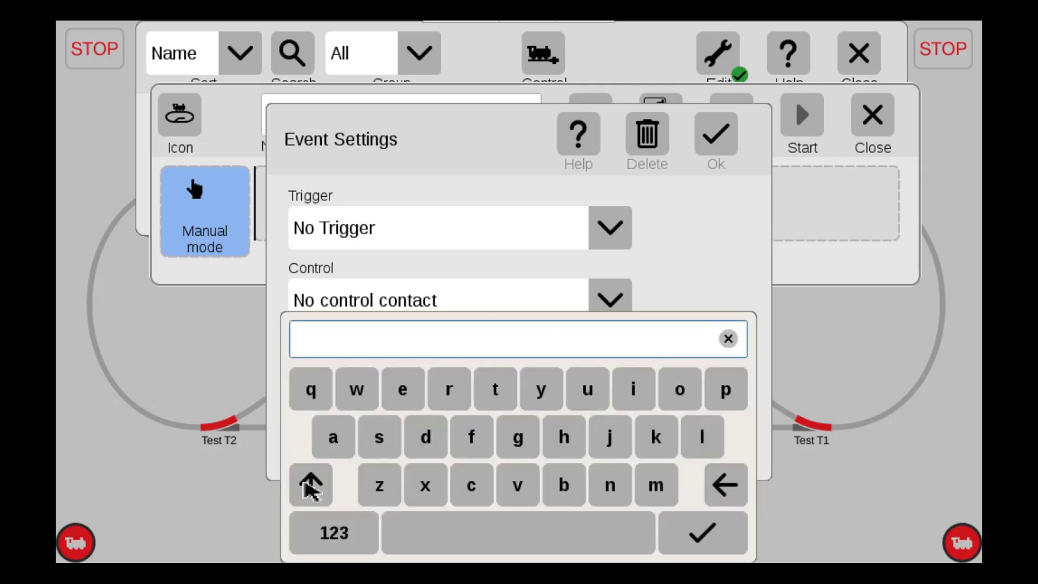
click(318, 489)
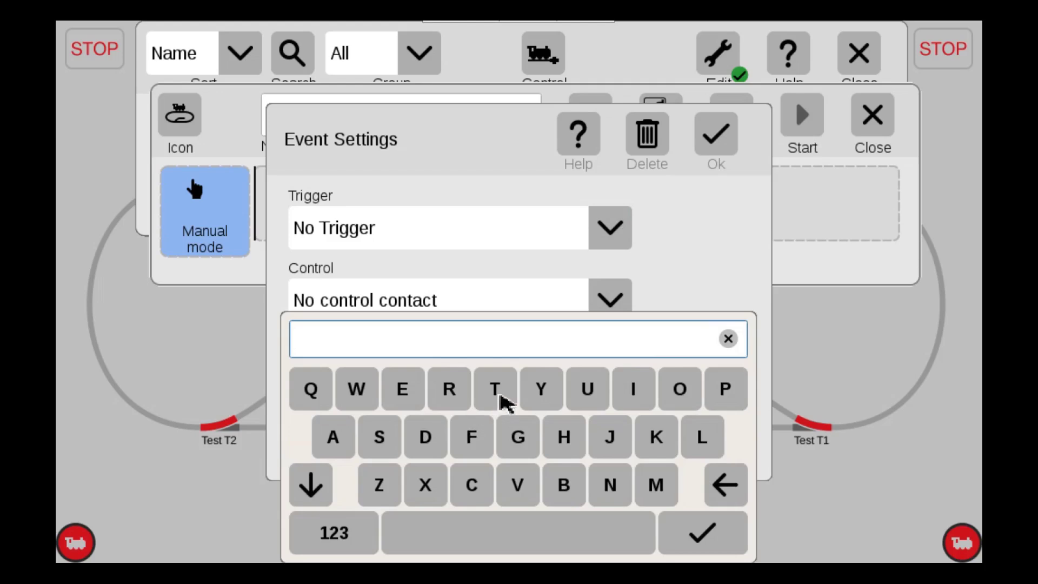
click(500, 398)
click(408, 395)
click(384, 443)
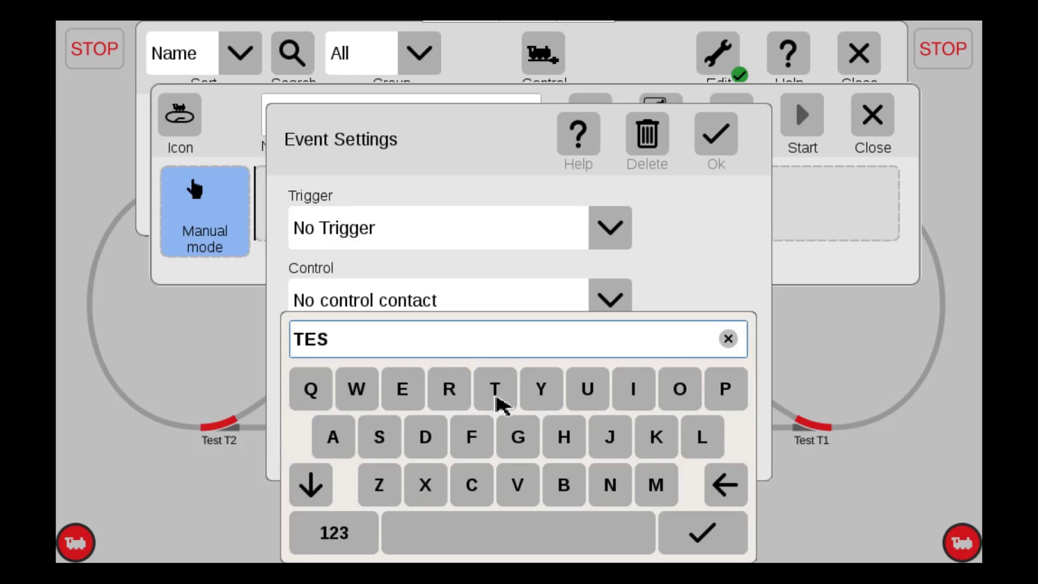
click(498, 402)
click(704, 538)
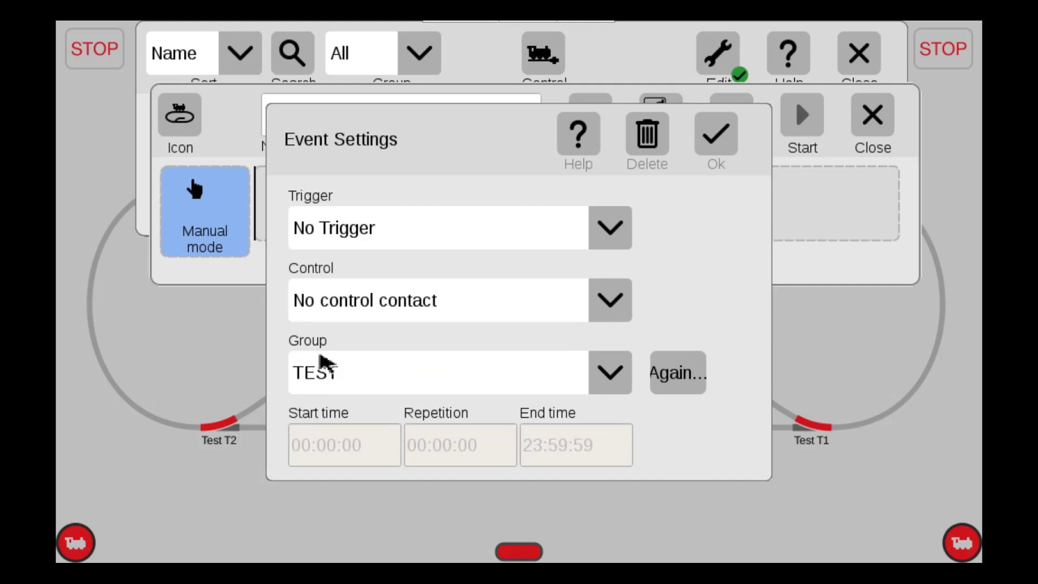
click(732, 143)
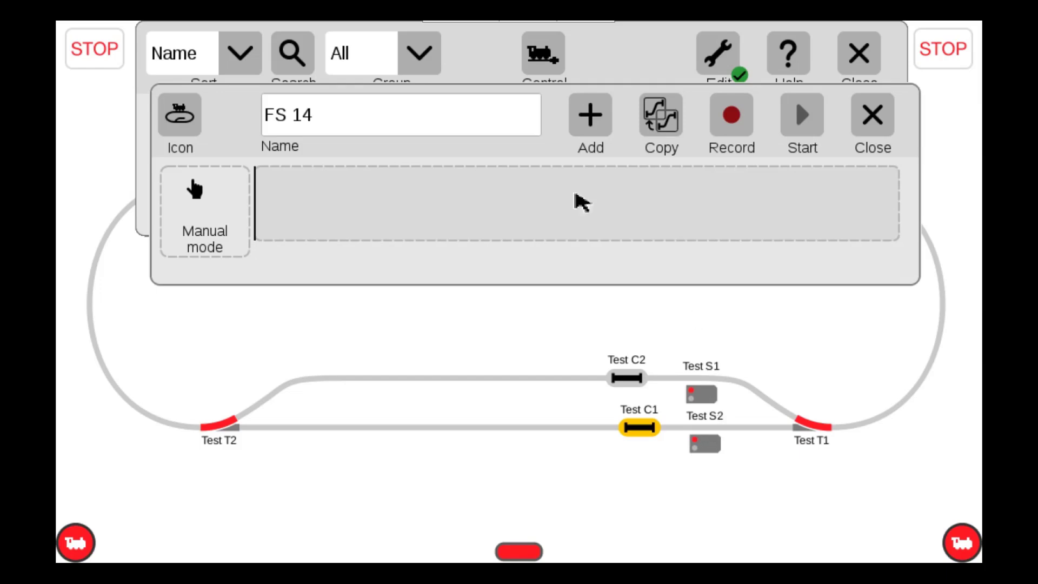
Rename the event as "Test S1 RED", close it and filter the events list to the TEST group
click(323, 123)
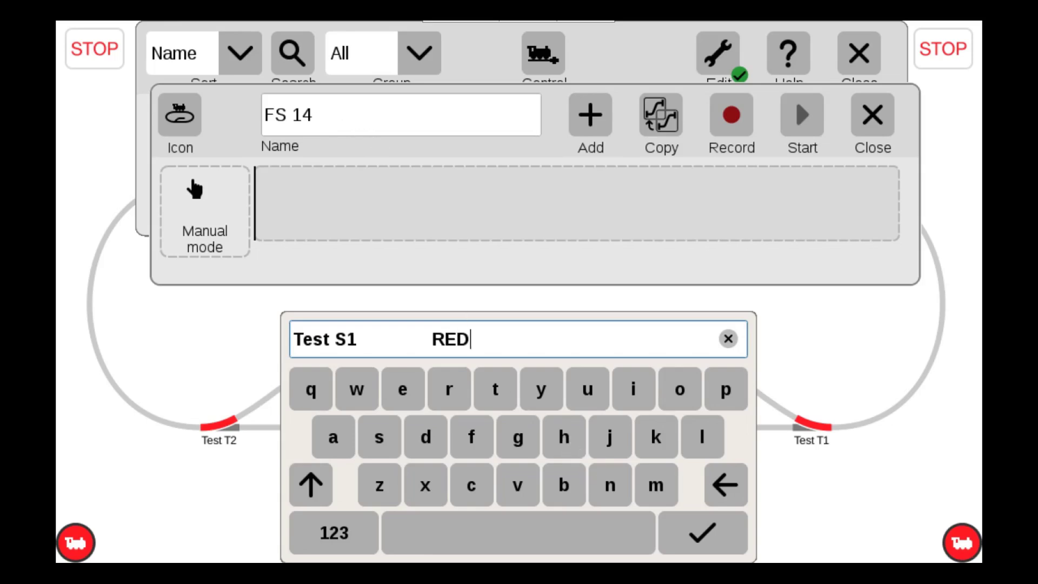
click(703, 538)
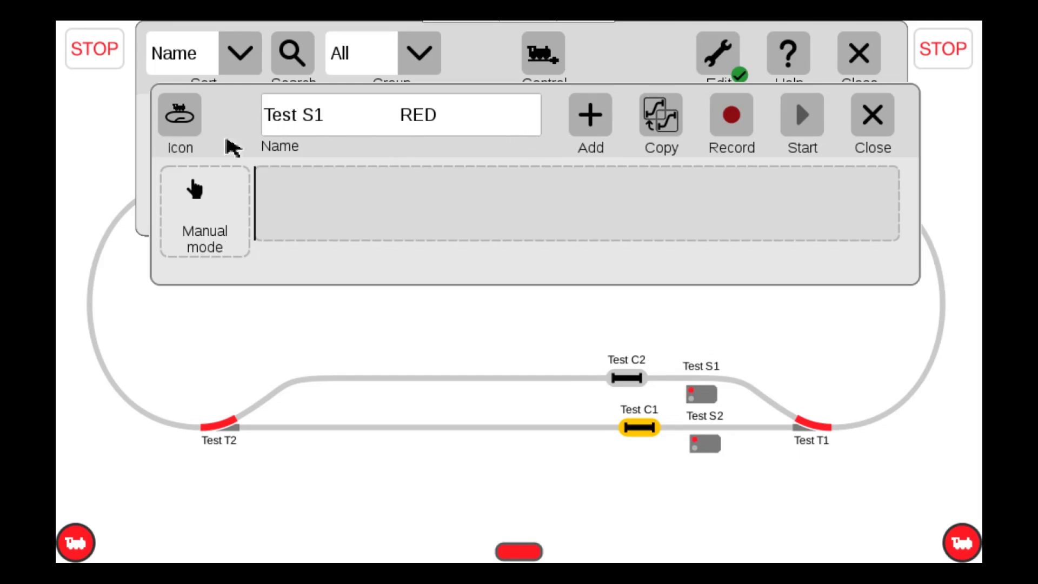
click(882, 121)
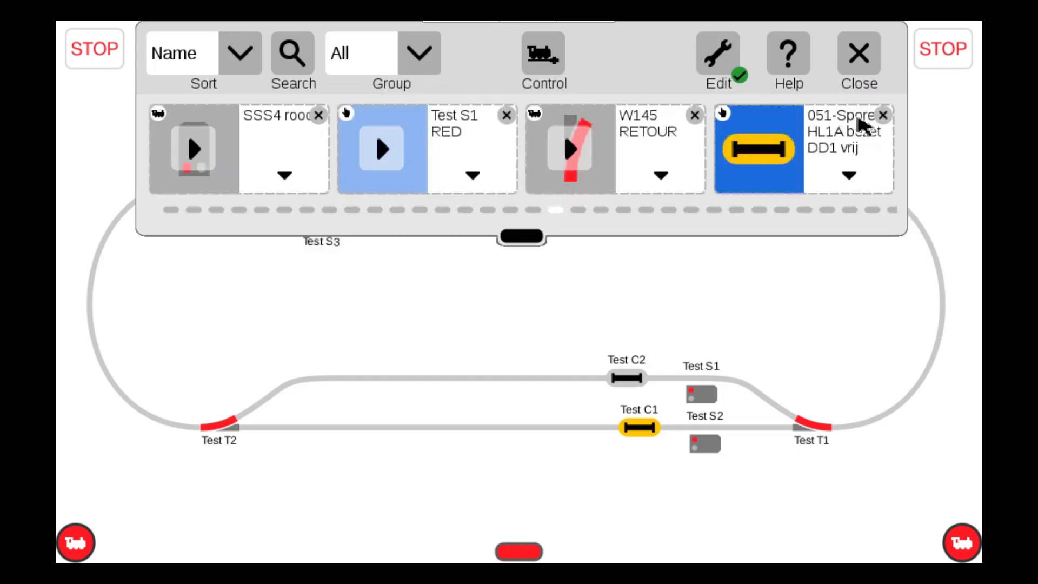
click(421, 55)
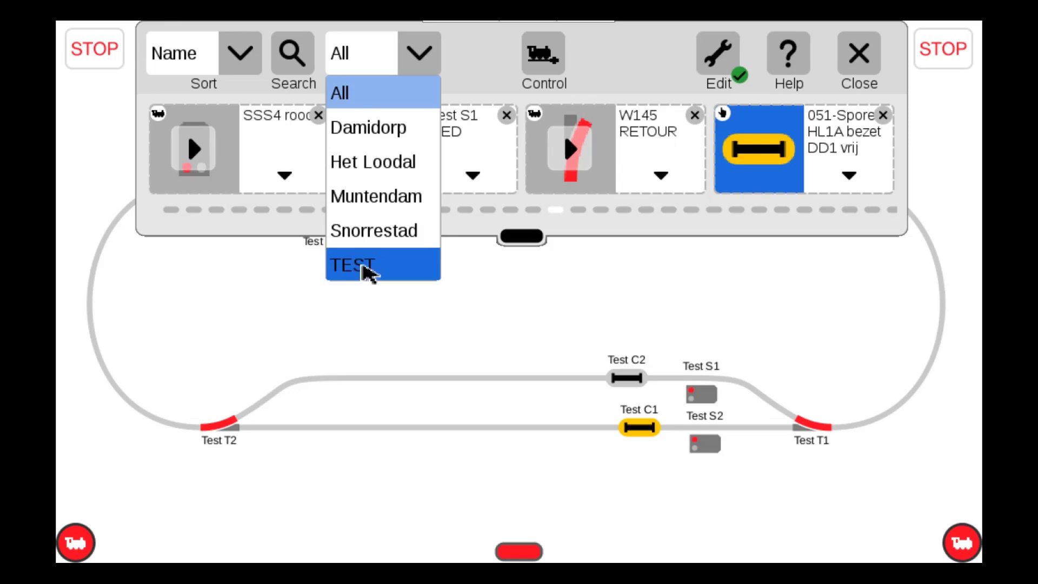
click(365, 268)
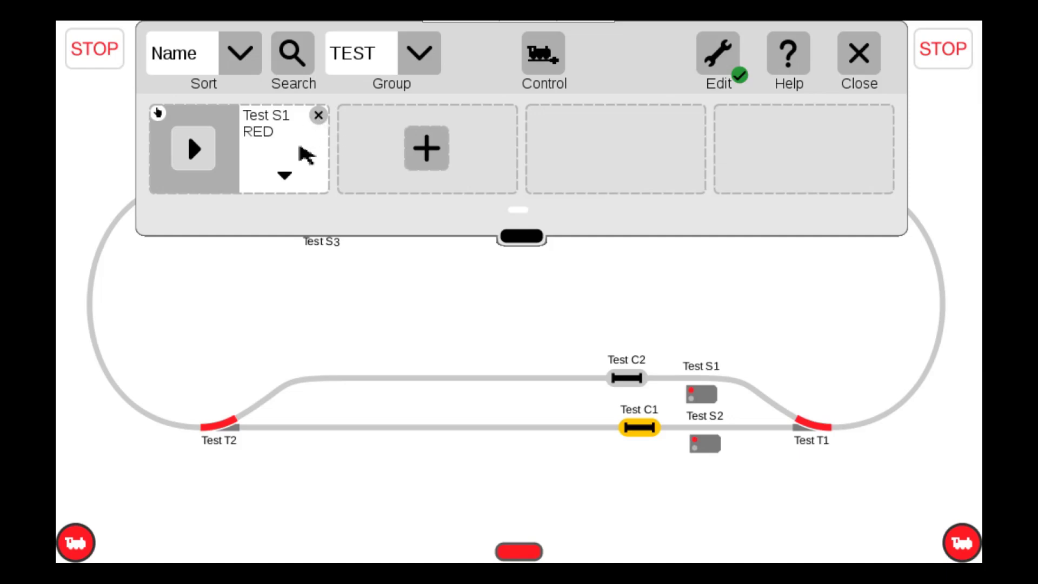
Open the Test S1 RED event to review its name, and leave the events list
click(289, 176)
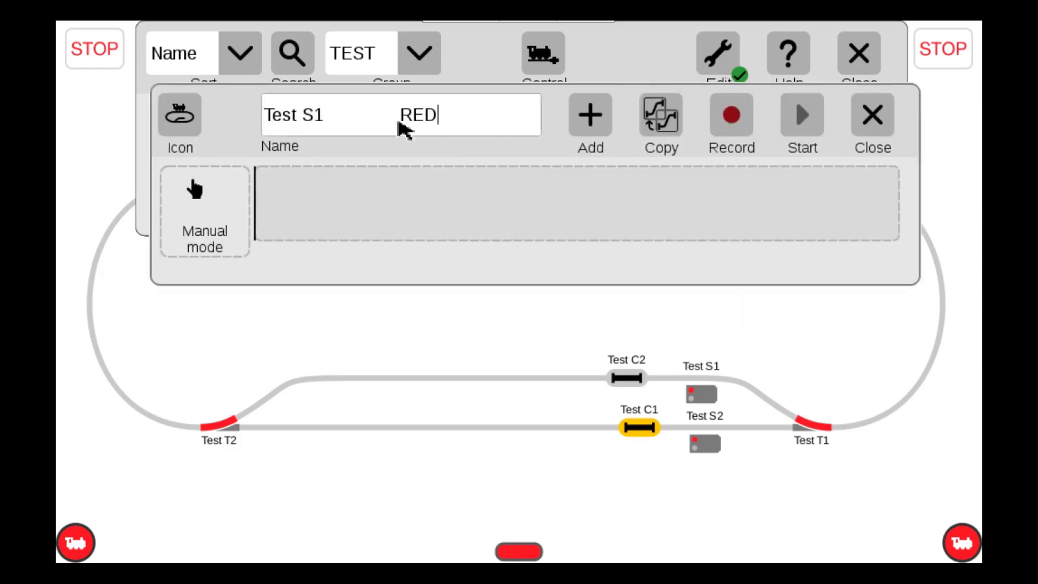
click(375, 130)
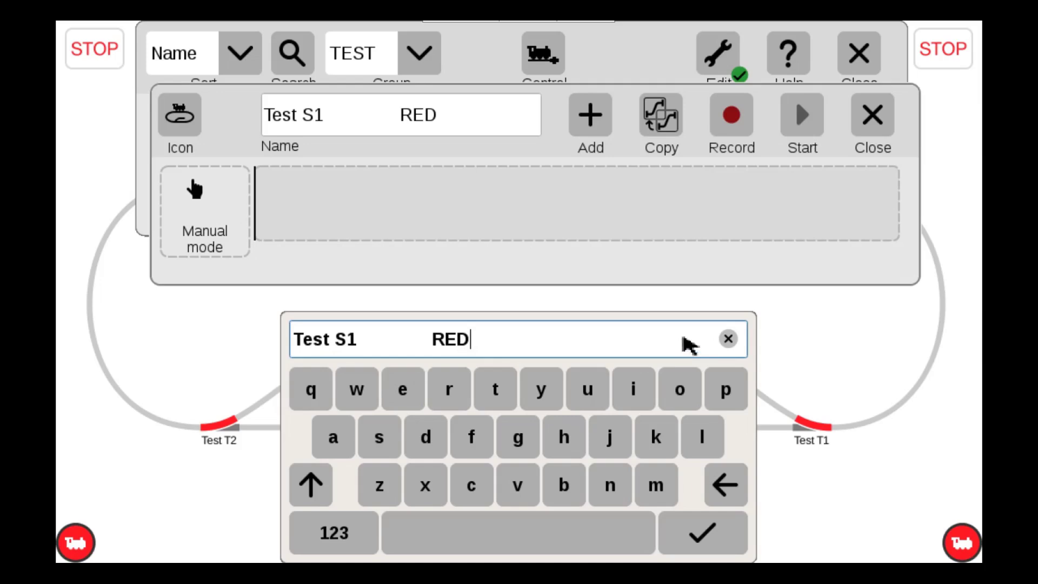
click(703, 536)
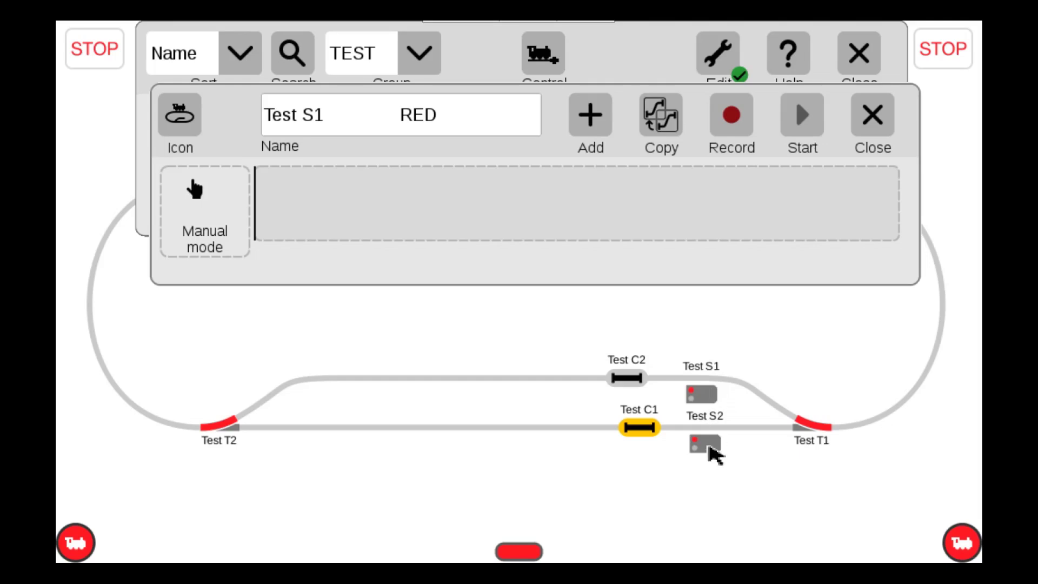
click(874, 120)
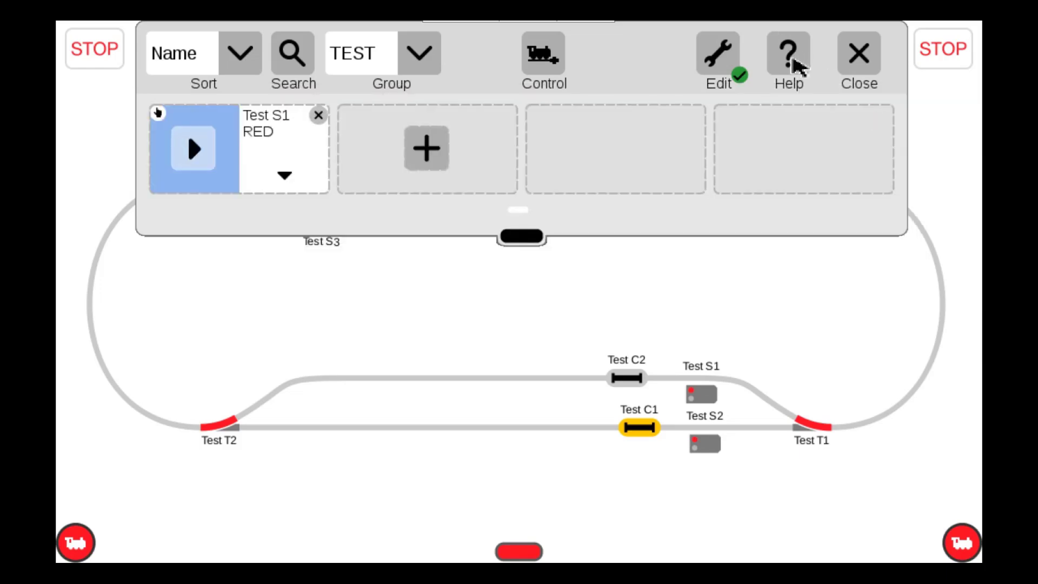
click(731, 60)
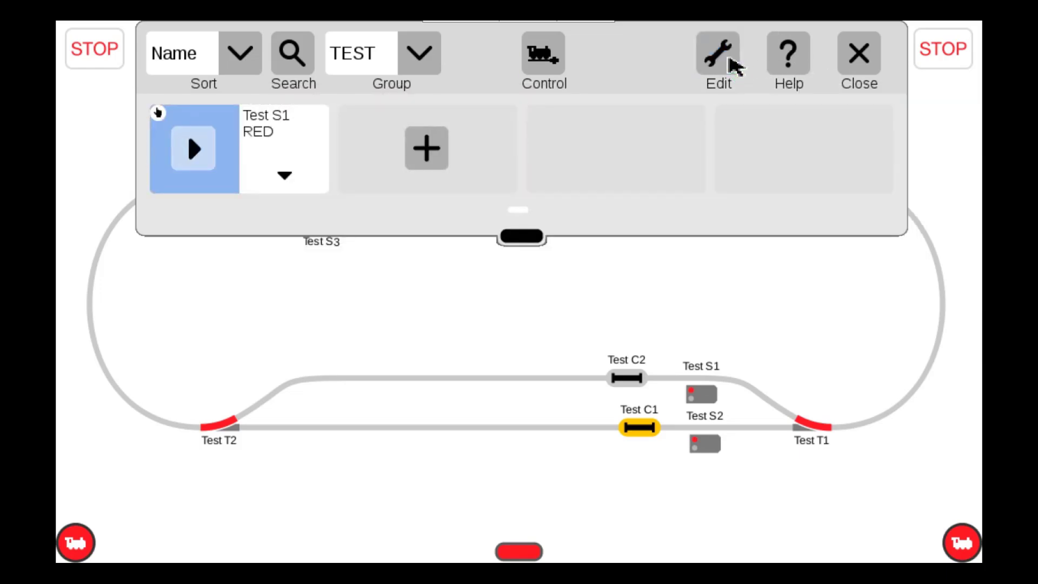
click(868, 57)
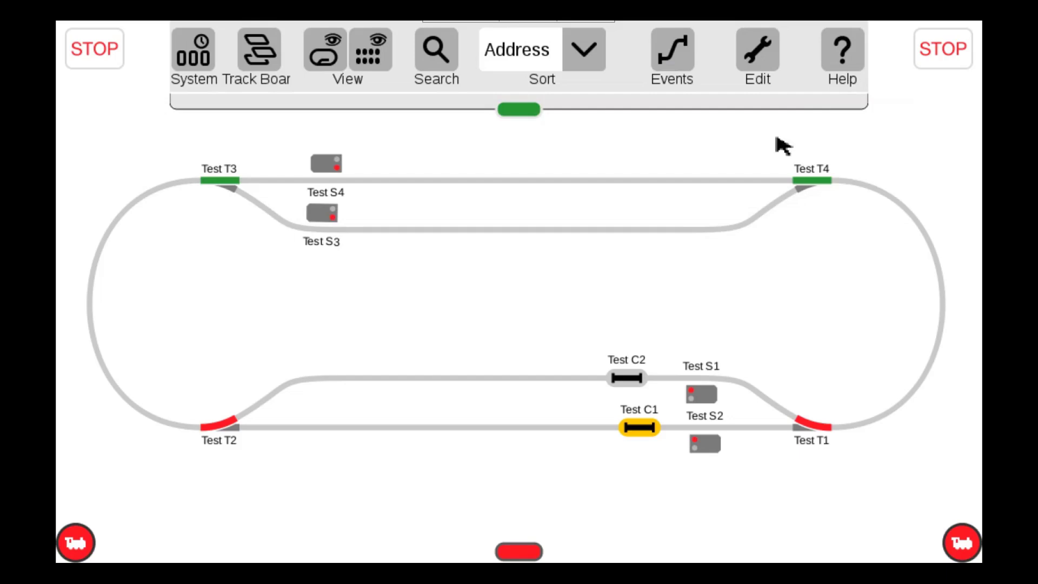
Edit the track board to swap signals Test S1 and Test S2, placing Test S2 after Test C2 and Test S1 after Test C1
click(763, 52)
click(619, 108)
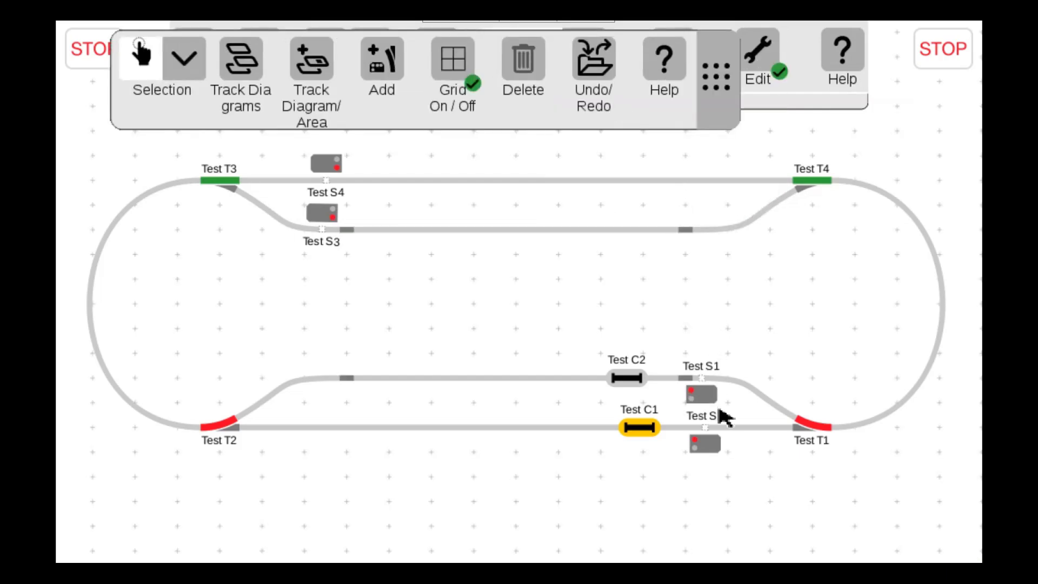
drag(706, 399, 848, 240)
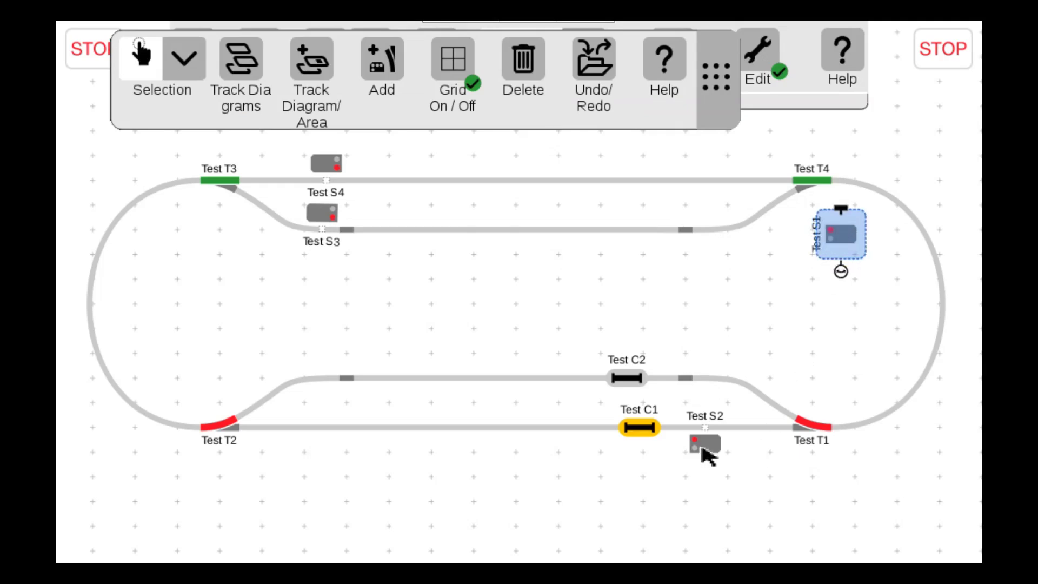
drag(713, 441, 712, 396)
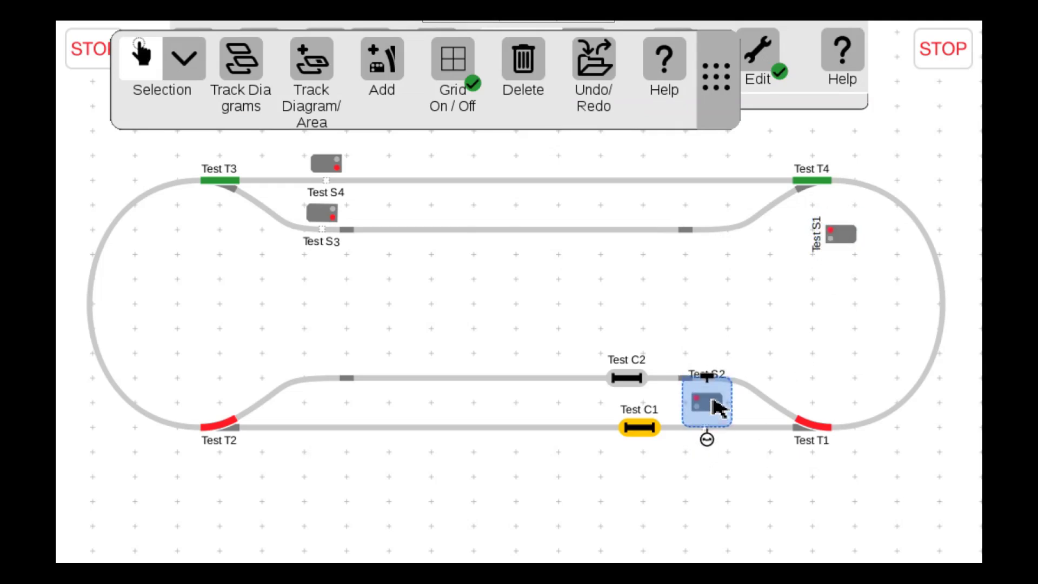
drag(846, 244, 722, 452)
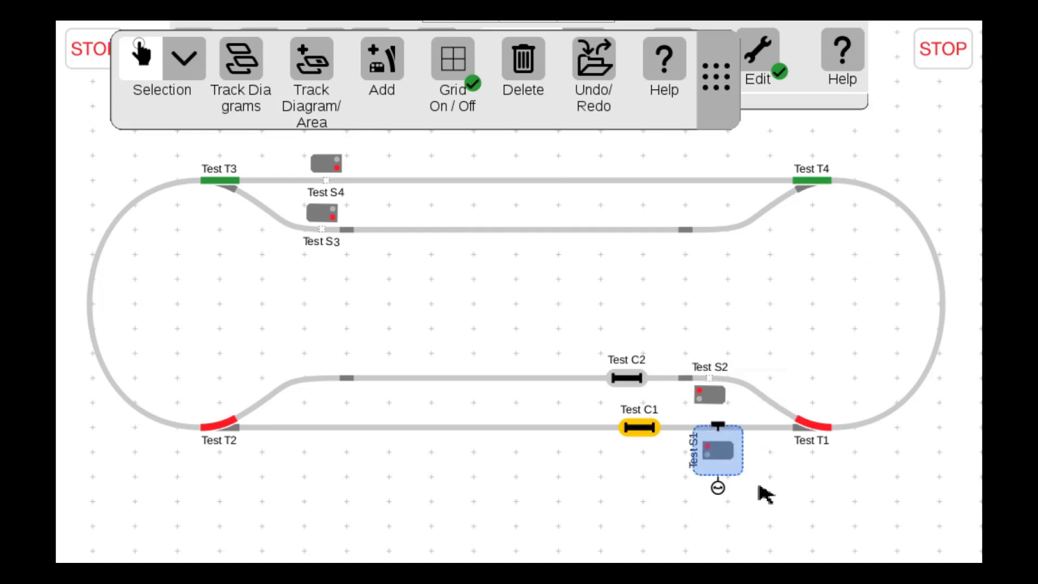
click(779, 493)
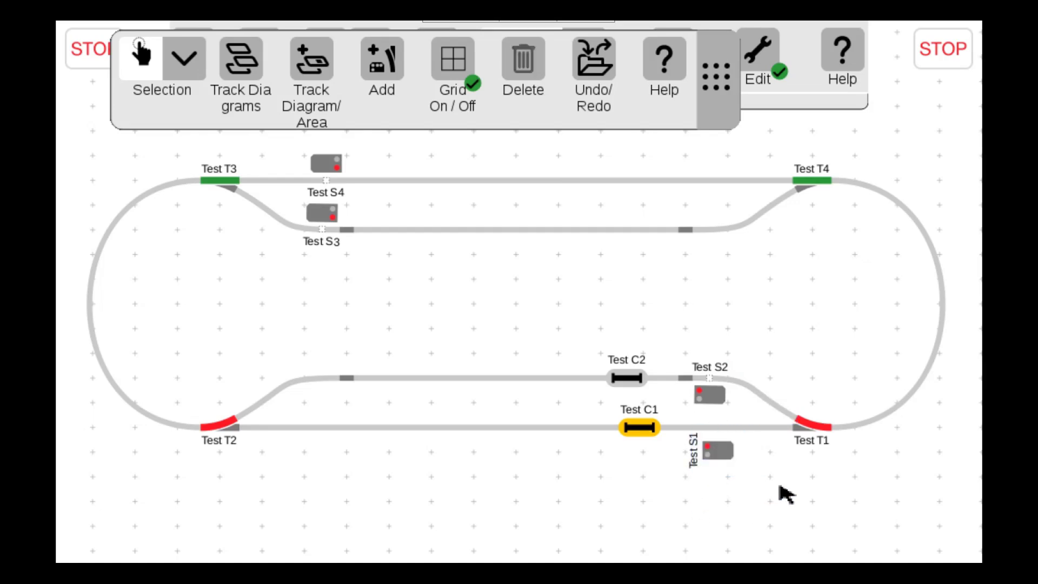
click(758, 61)
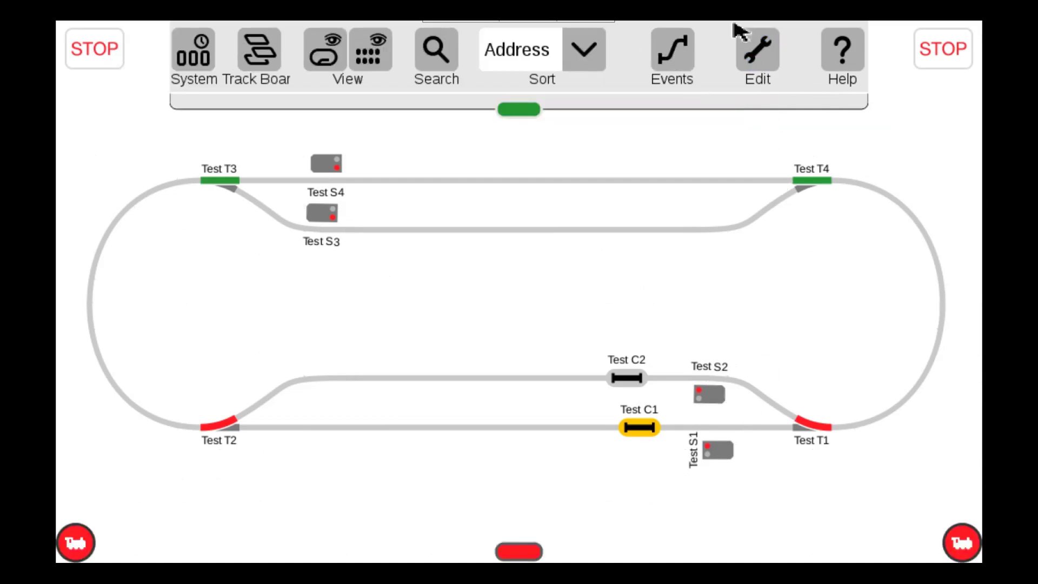
Reopen the events list in edit mode and open the Test S1 RED event for editing
click(687, 68)
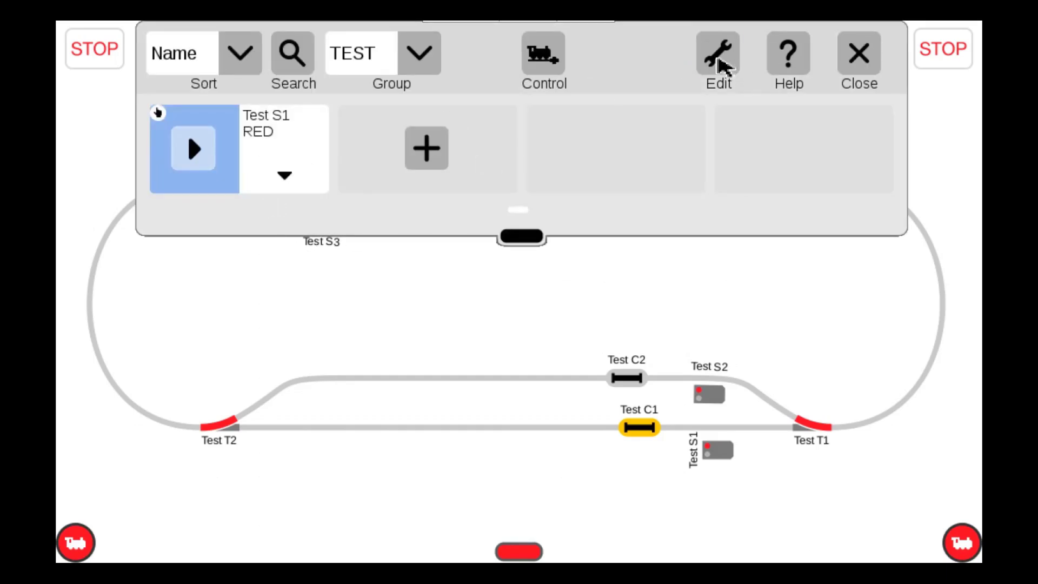
click(719, 65)
click(699, 113)
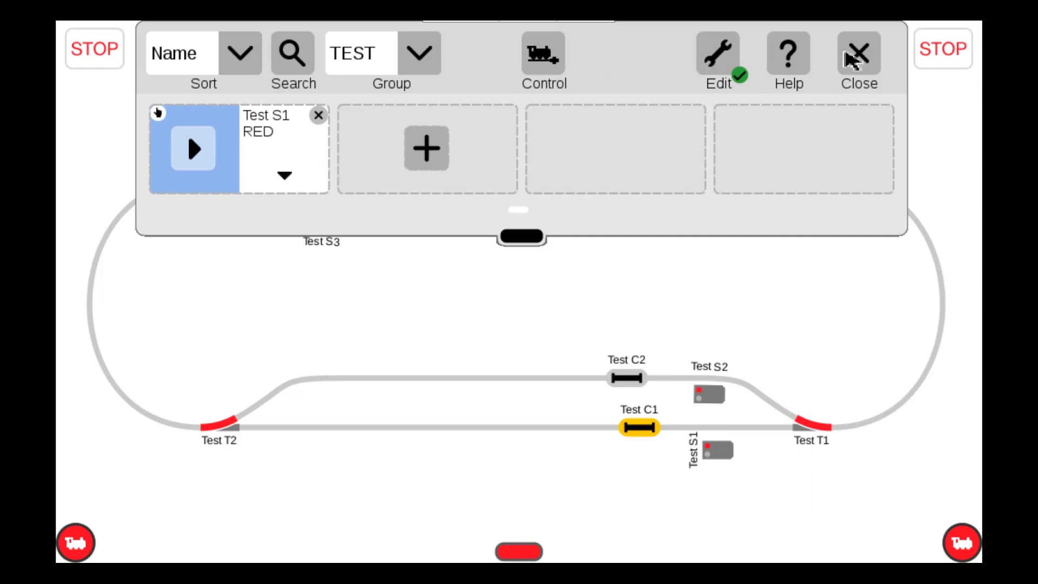
click(731, 63)
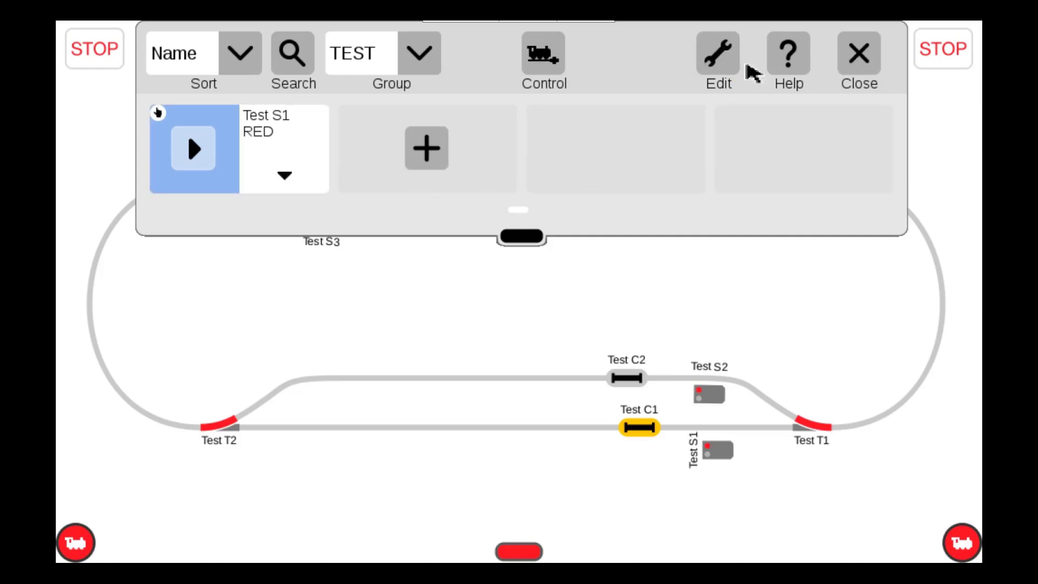
click(728, 72)
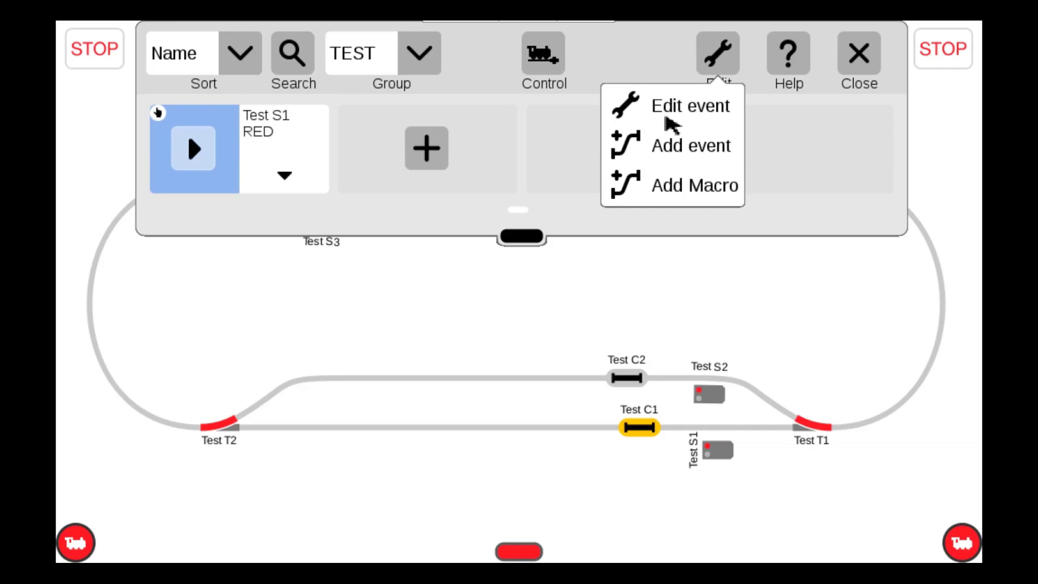
click(701, 115)
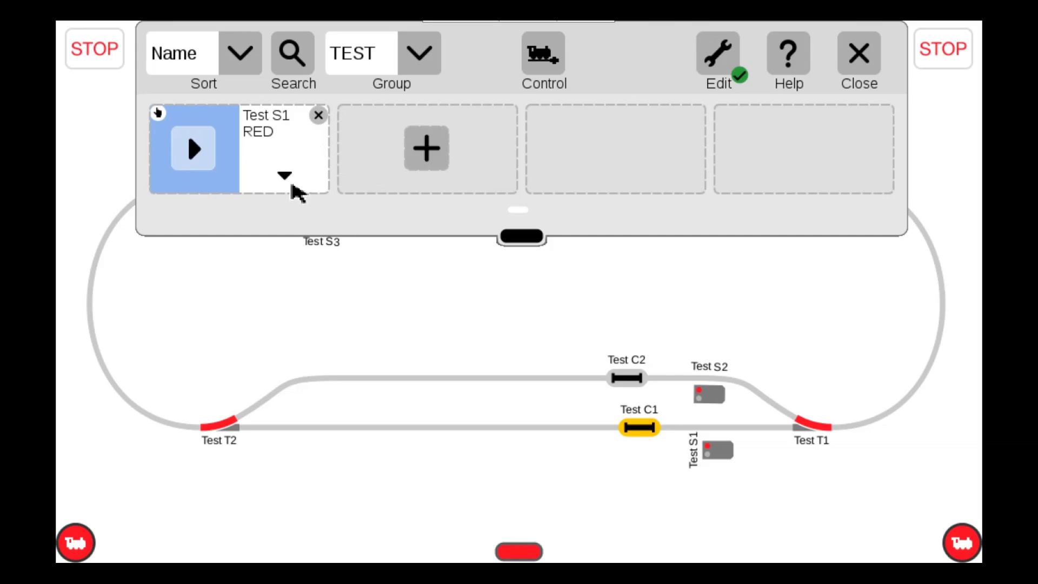
click(290, 178)
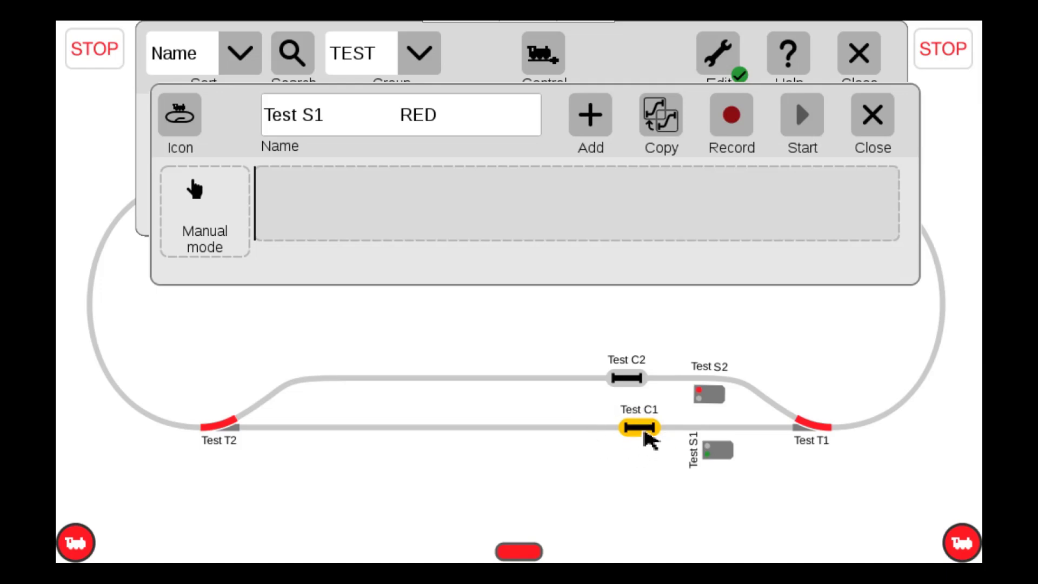
Assign contact Test C1 as the trigger of the Test S1 RED event and set its position to the grey, unoccupied state
click(213, 220)
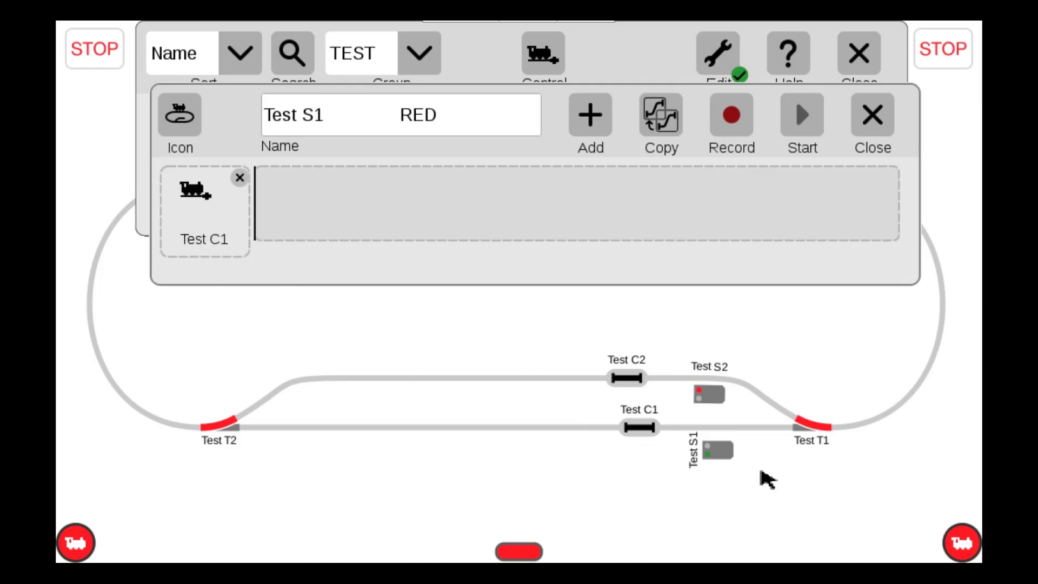
click(211, 219)
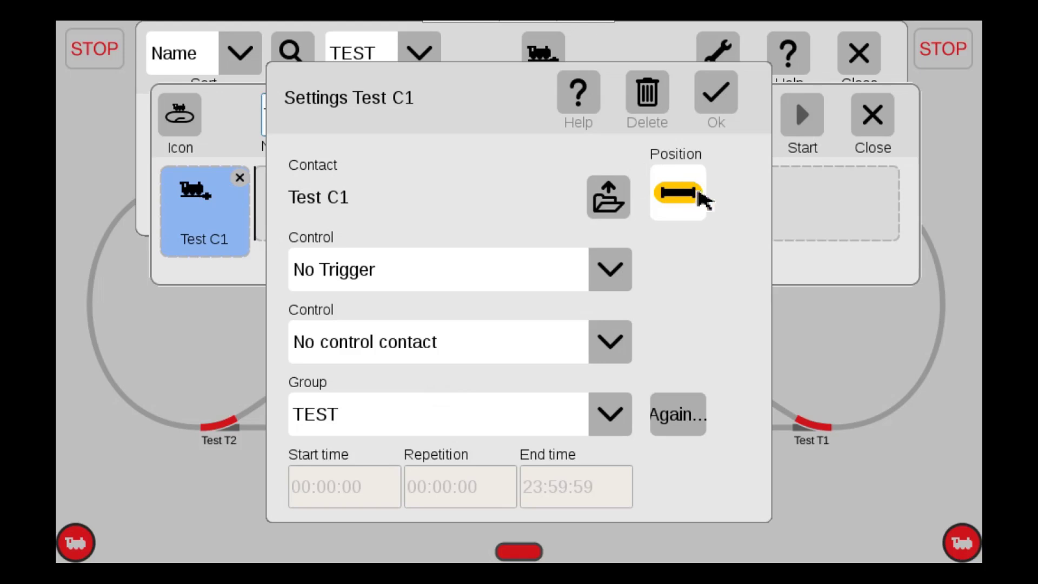
click(676, 203)
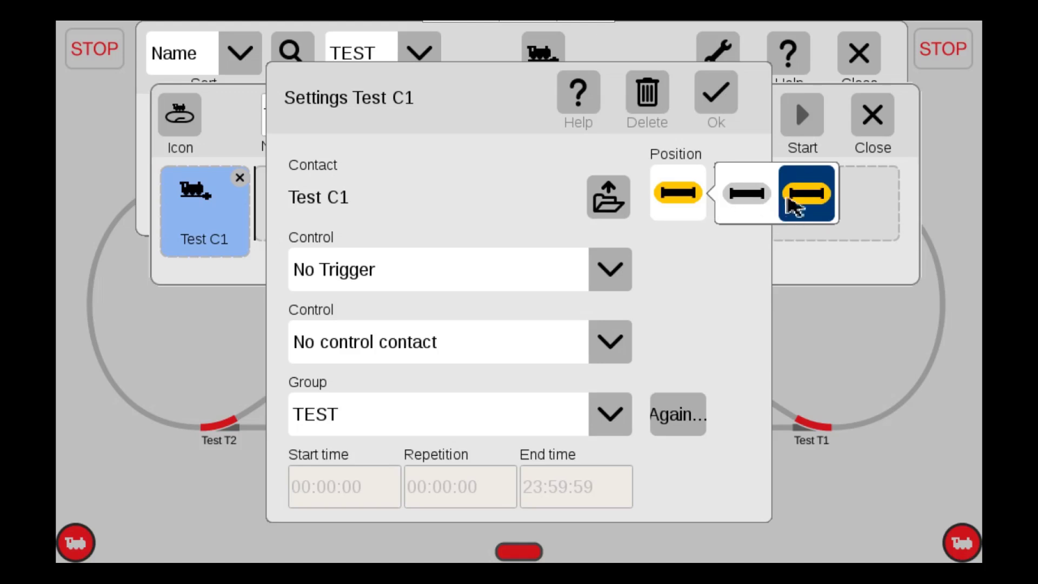
click(741, 197)
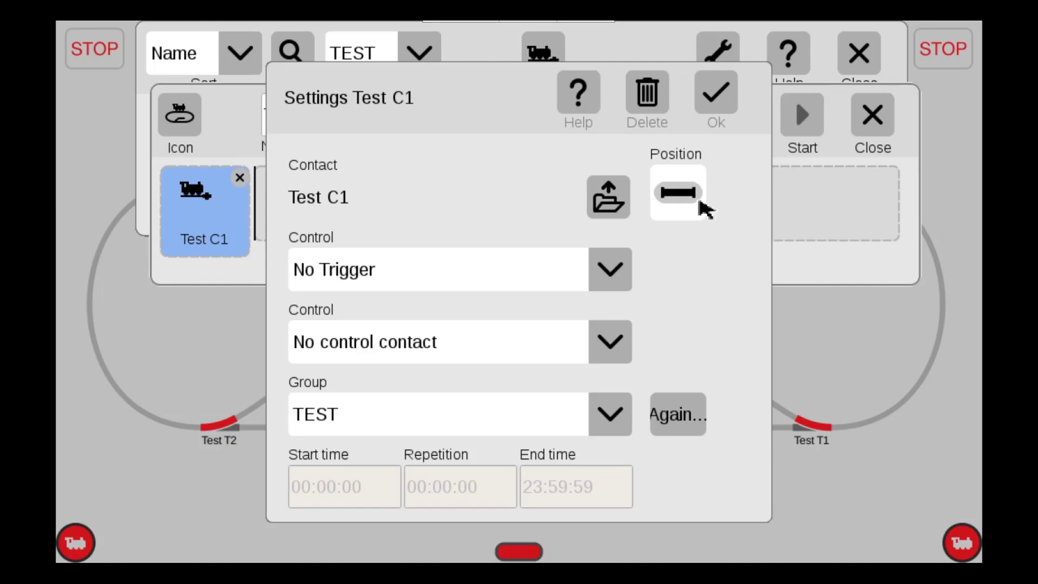
click(731, 106)
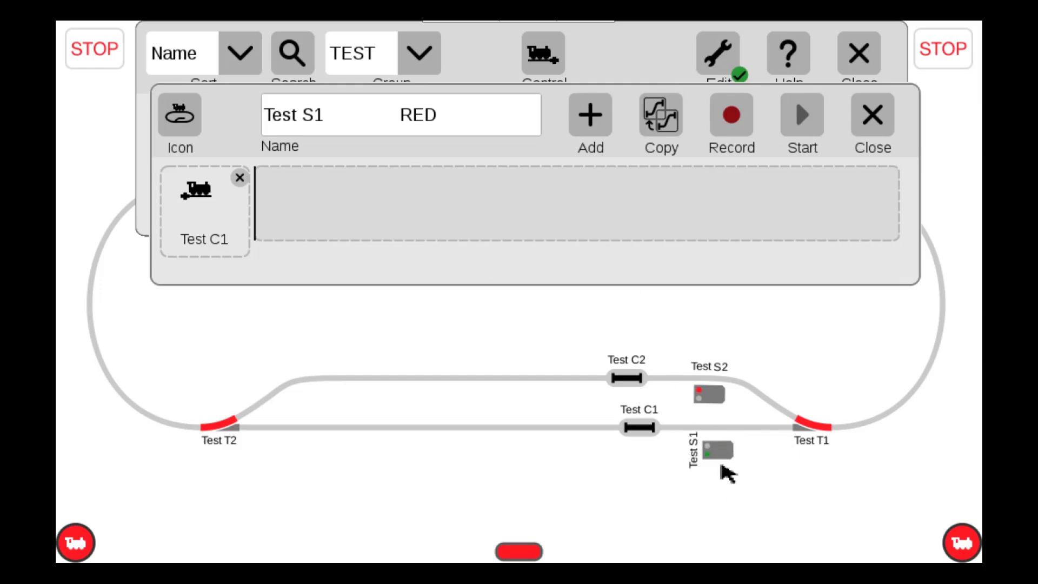
Add signal Test S1 at red as an action of the event, then save it and leave the events list
drag(725, 460, 302, 206)
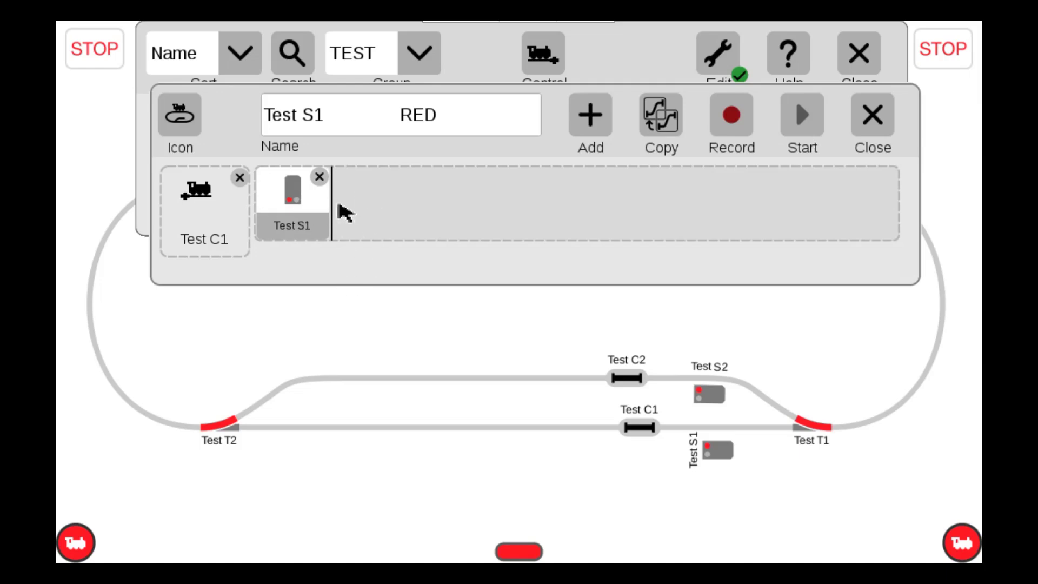
click(304, 209)
click(304, 209)
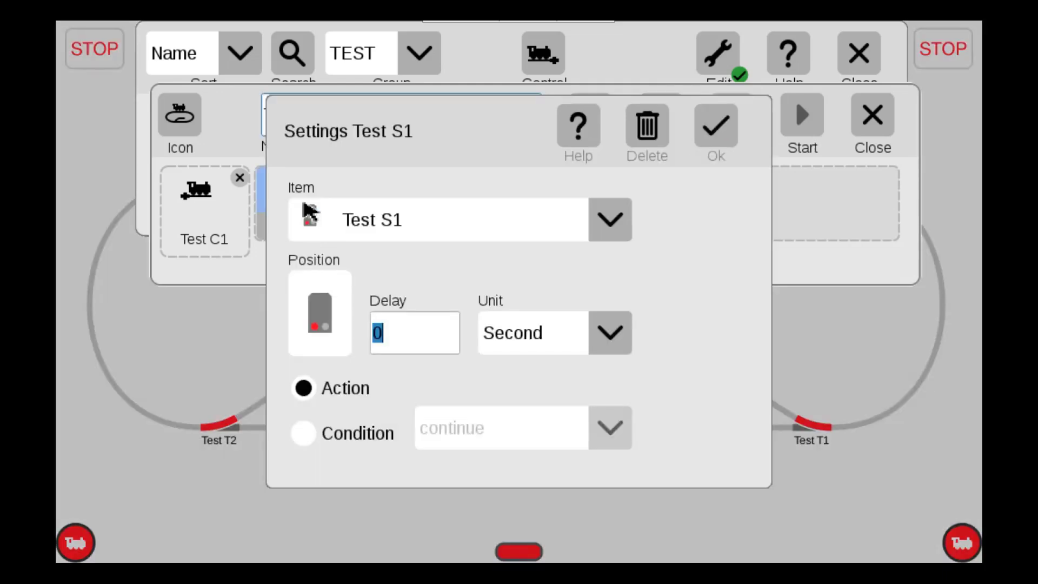
click(323, 326)
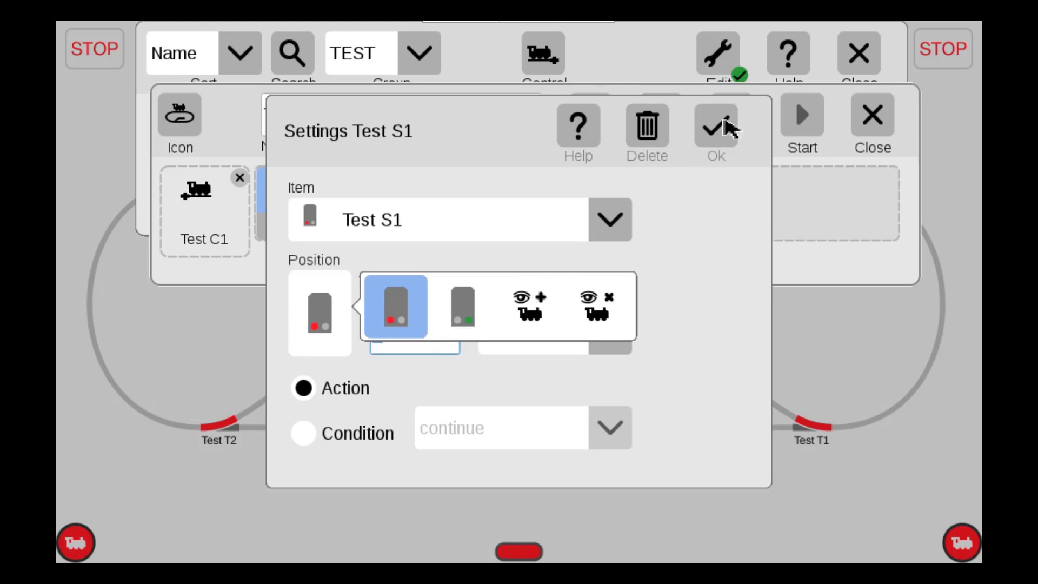
click(704, 123)
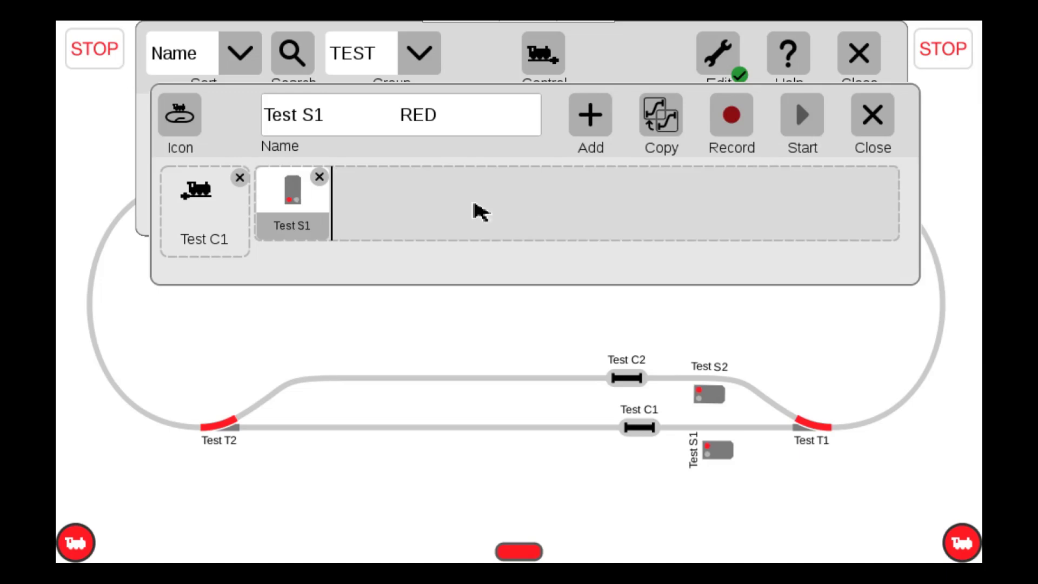
click(872, 118)
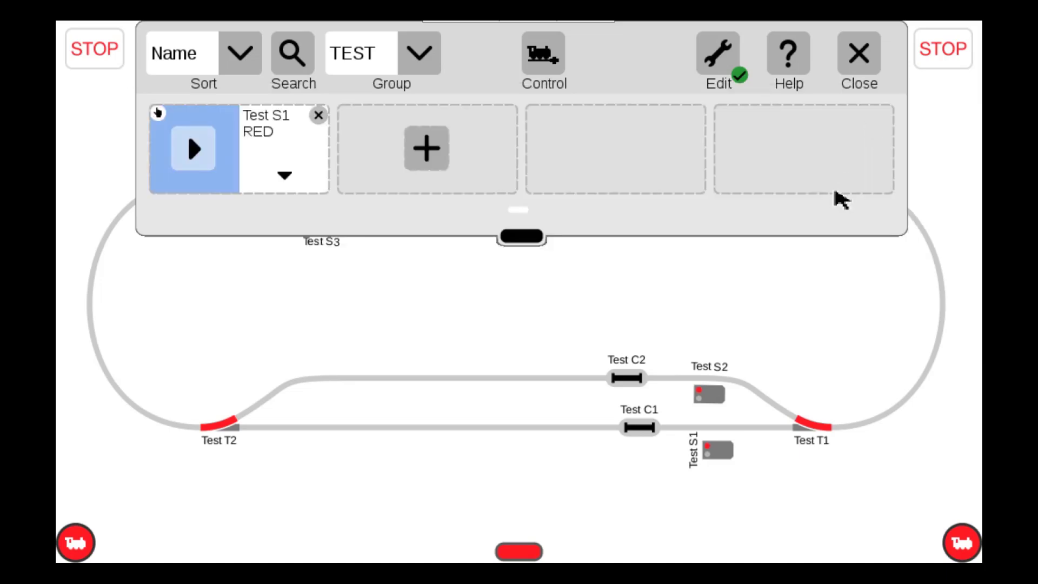
click(723, 58)
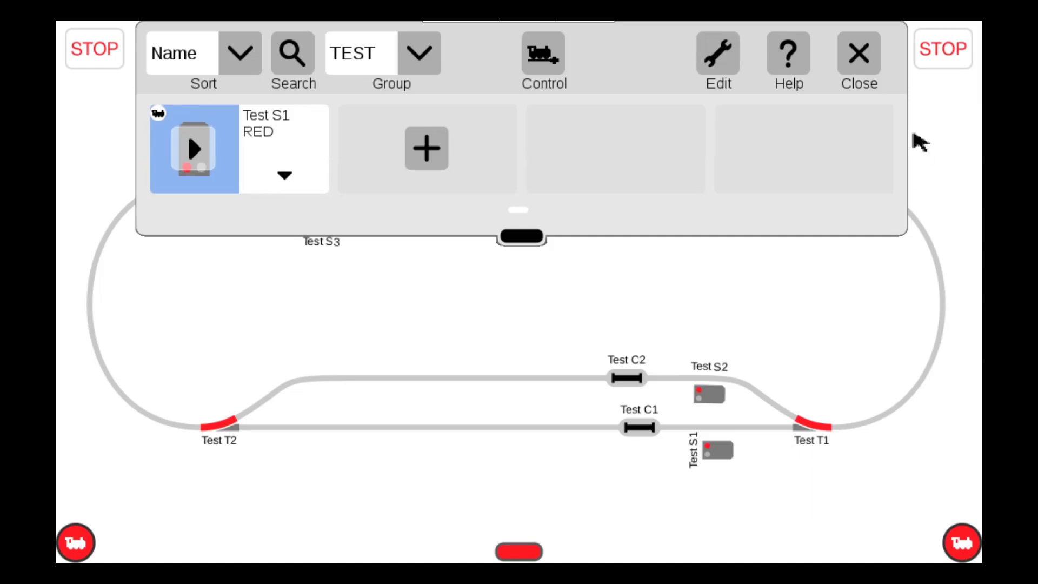
click(868, 64)
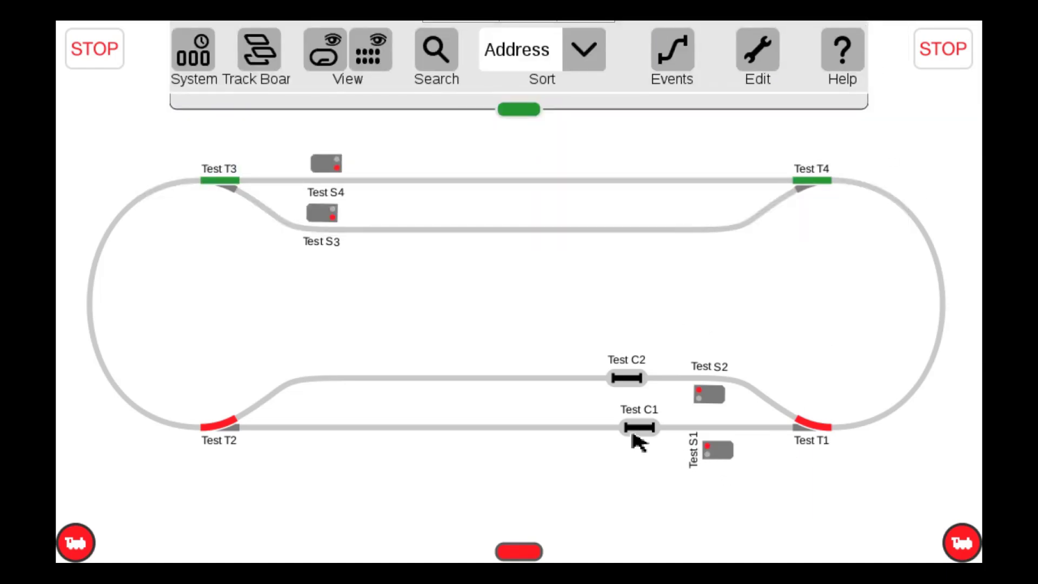
Test the Test S1 RED event by activating contact Test C1, switching signal Test S1 to green and releasing the contact
click(638, 432)
click(718, 449)
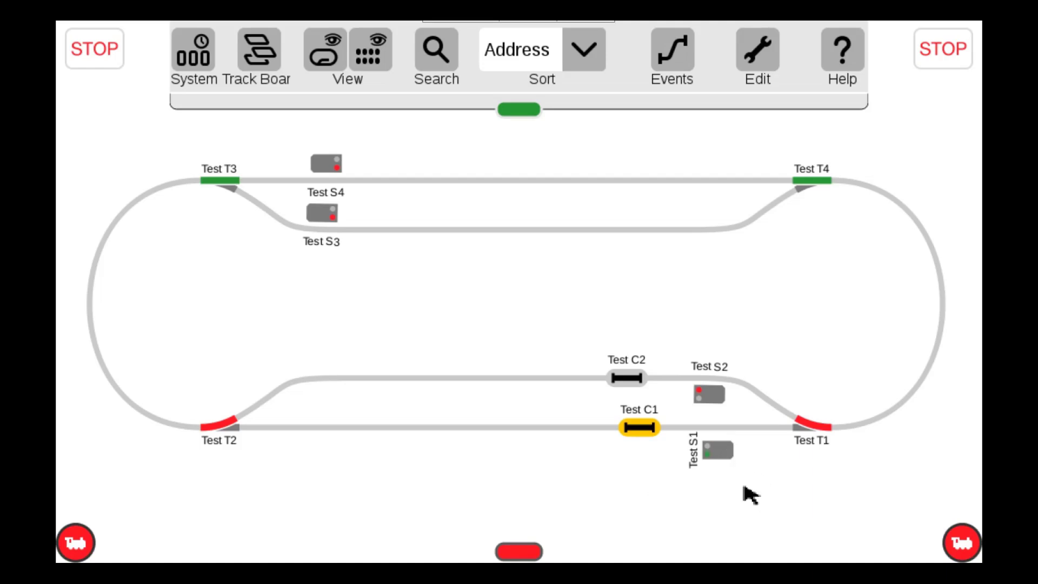
click(647, 433)
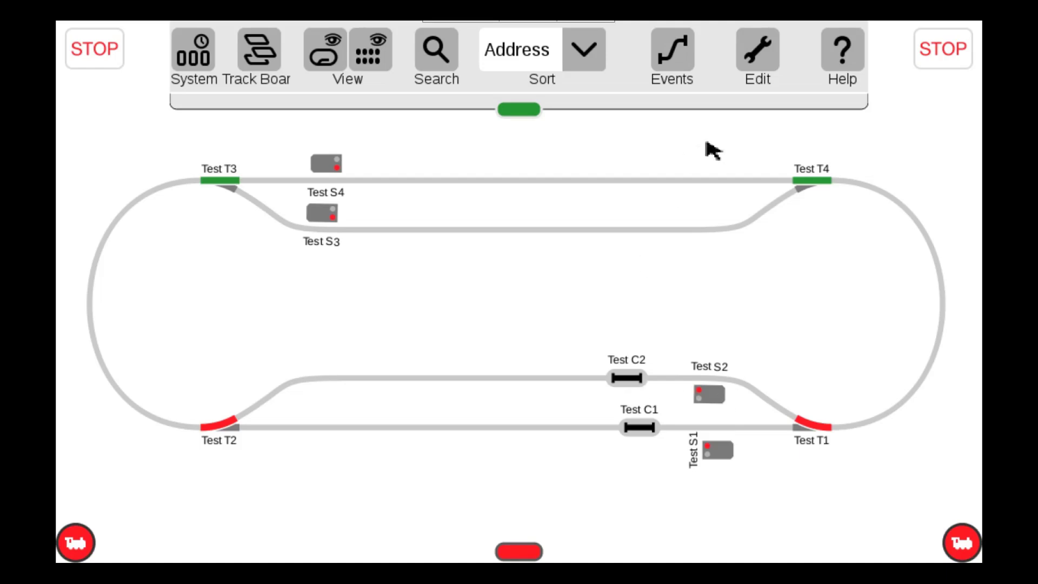
Add a new event named "Test S2 RED" in the TEST group
click(673, 52)
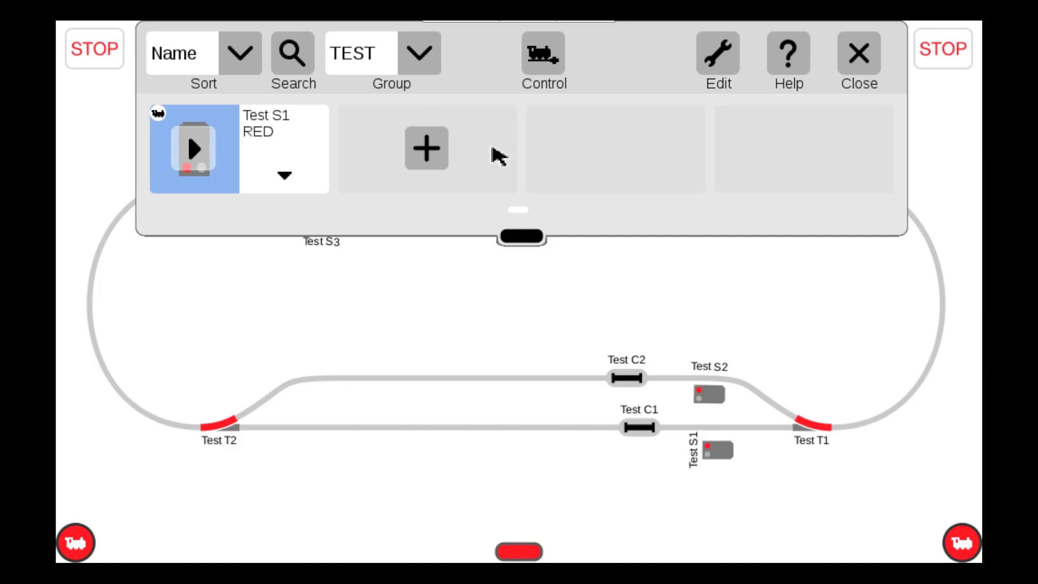
click(435, 160)
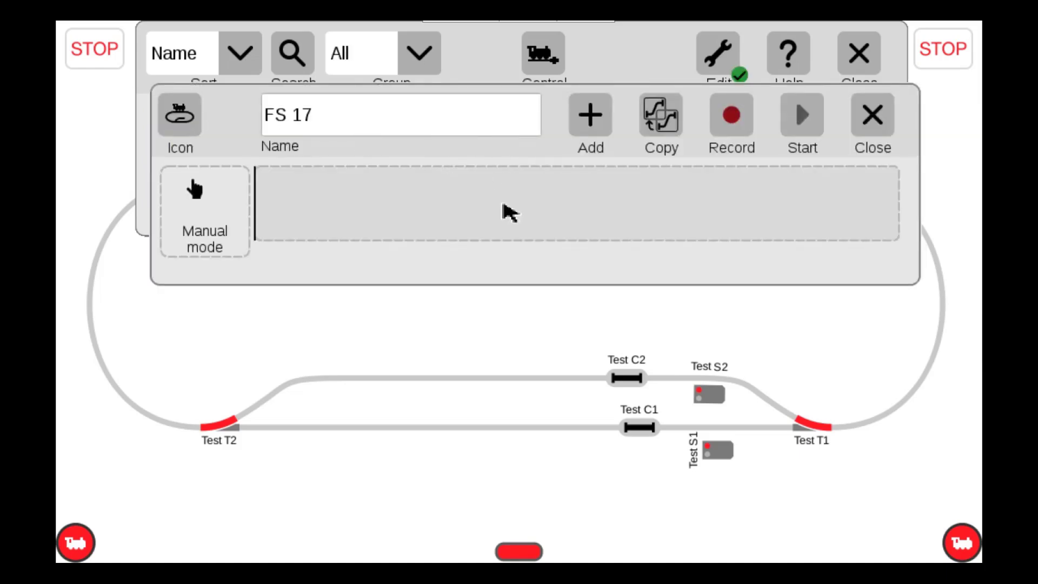
click(226, 221)
click(609, 372)
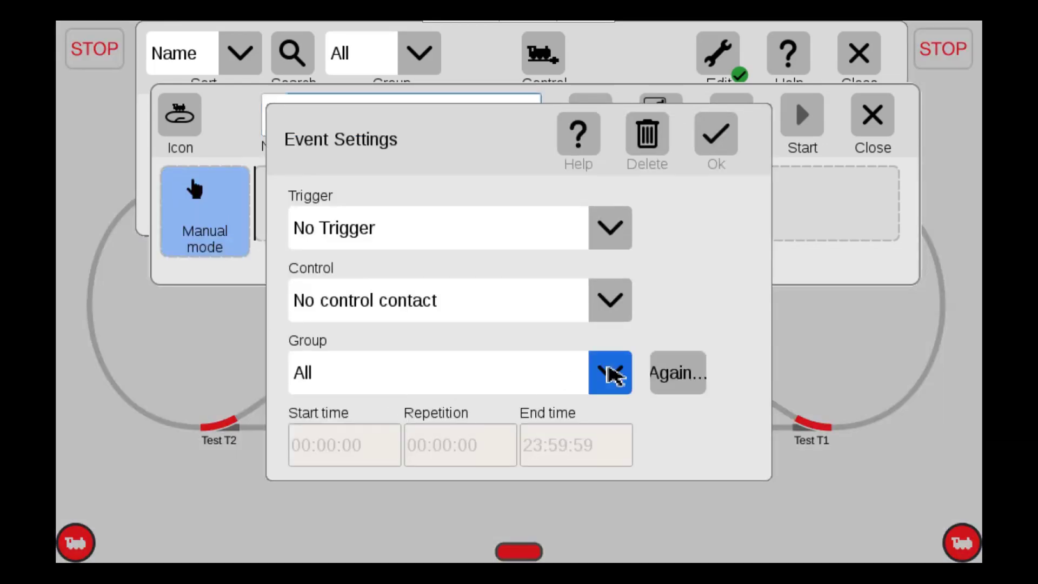
click(326, 337)
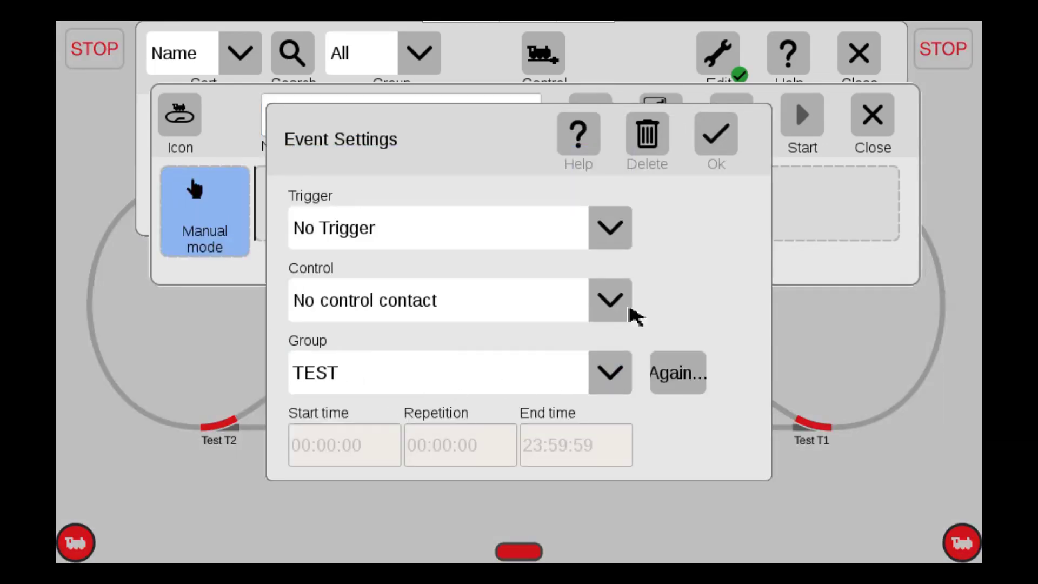
click(718, 139)
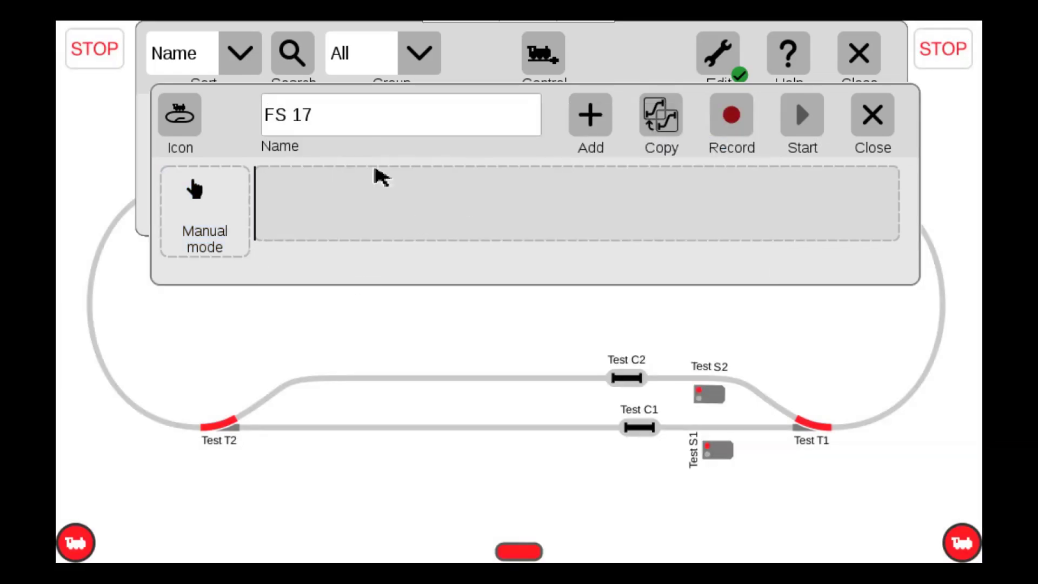
click(350, 133)
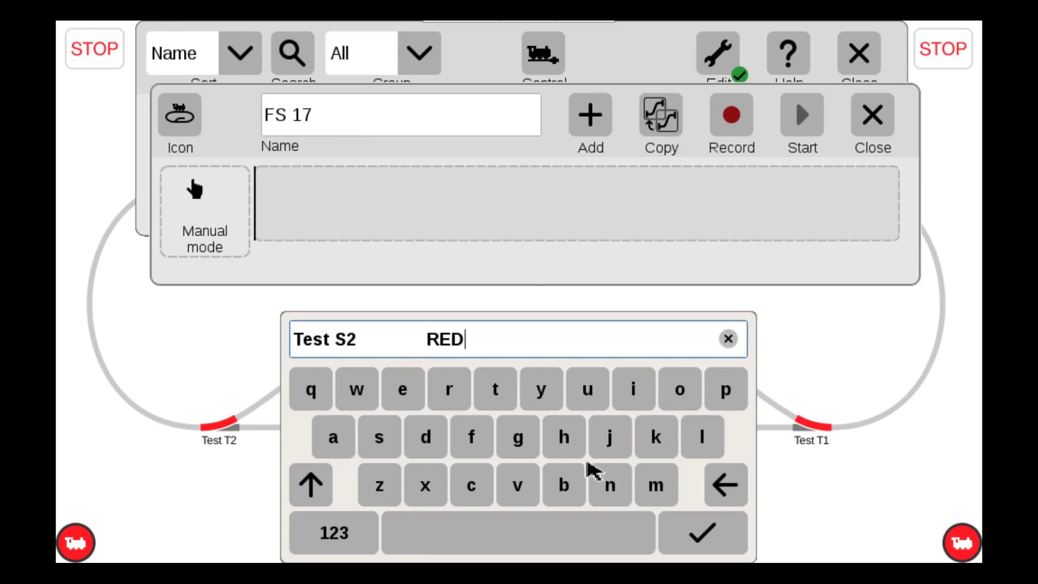
click(715, 538)
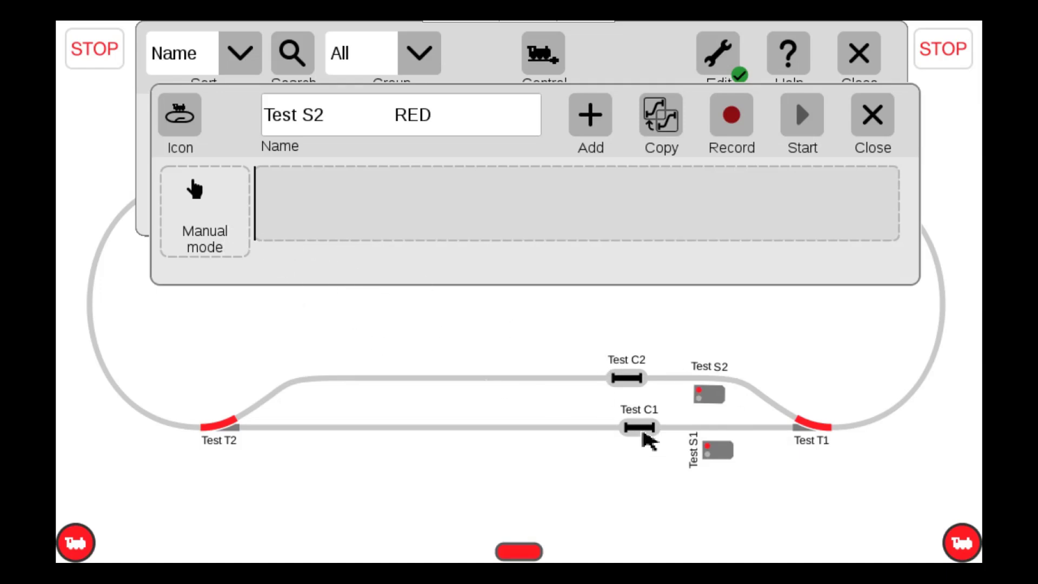
Assign contact Test C2 as the trigger of the Test S2 RED event and set its position to the grey, unoccupied state
drag(629, 377, 212, 222)
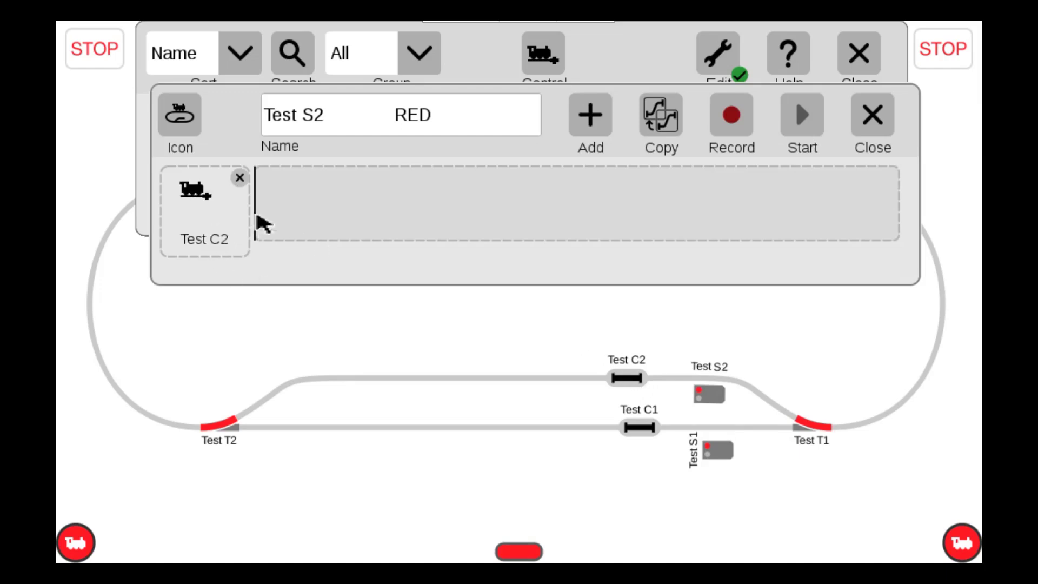
click(225, 224)
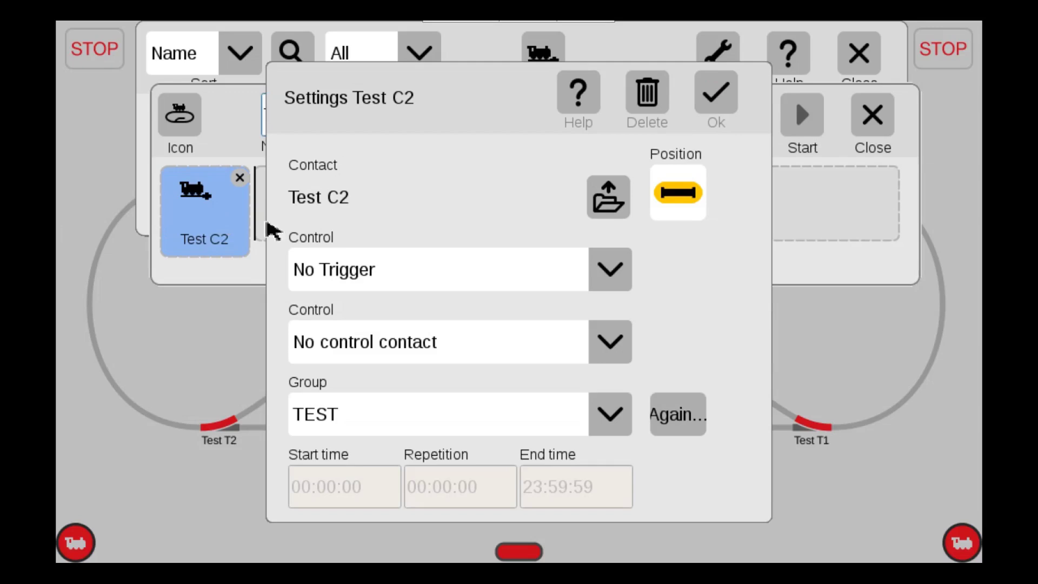
click(682, 196)
click(742, 203)
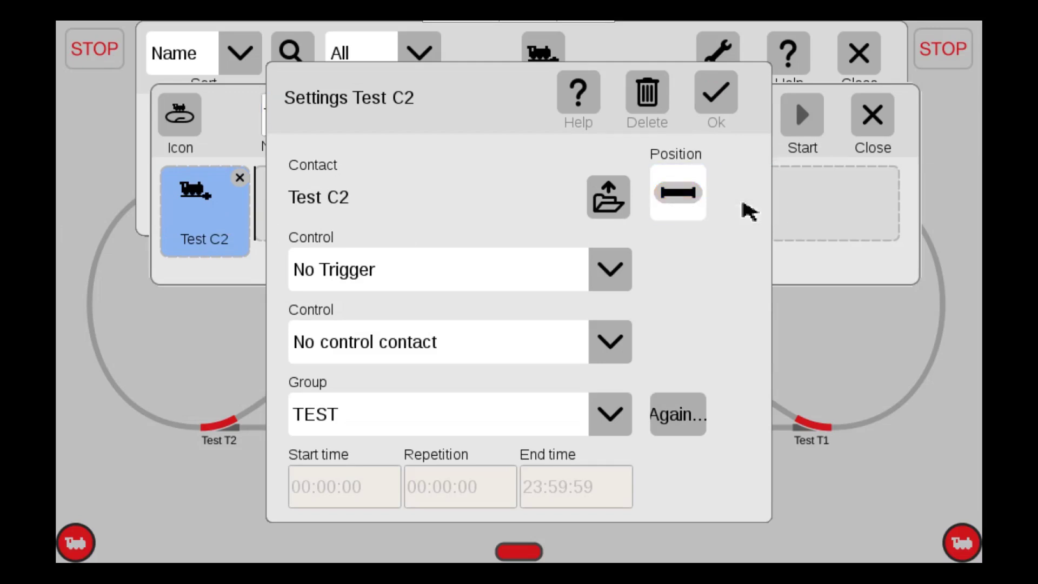
click(722, 97)
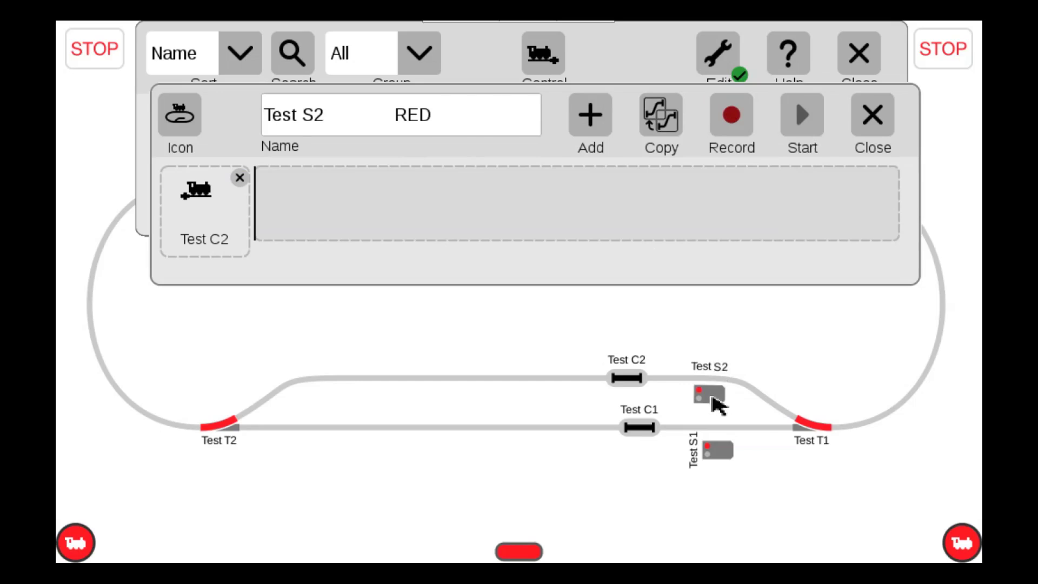
Add signal Test S2 at red as an action of the Test S2 RED event, then close the event and the events list
drag(714, 403, 292, 205)
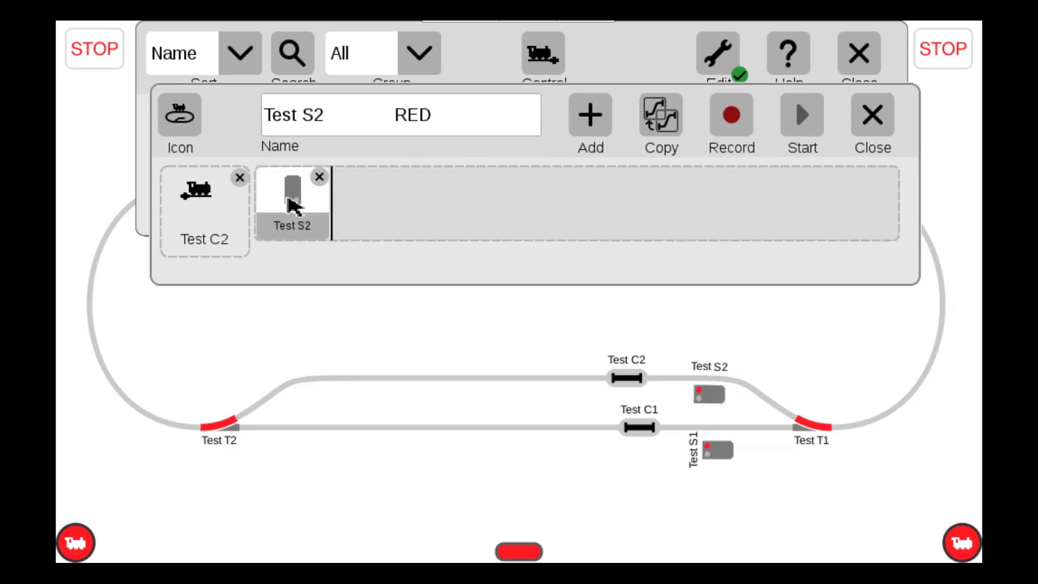
click(872, 121)
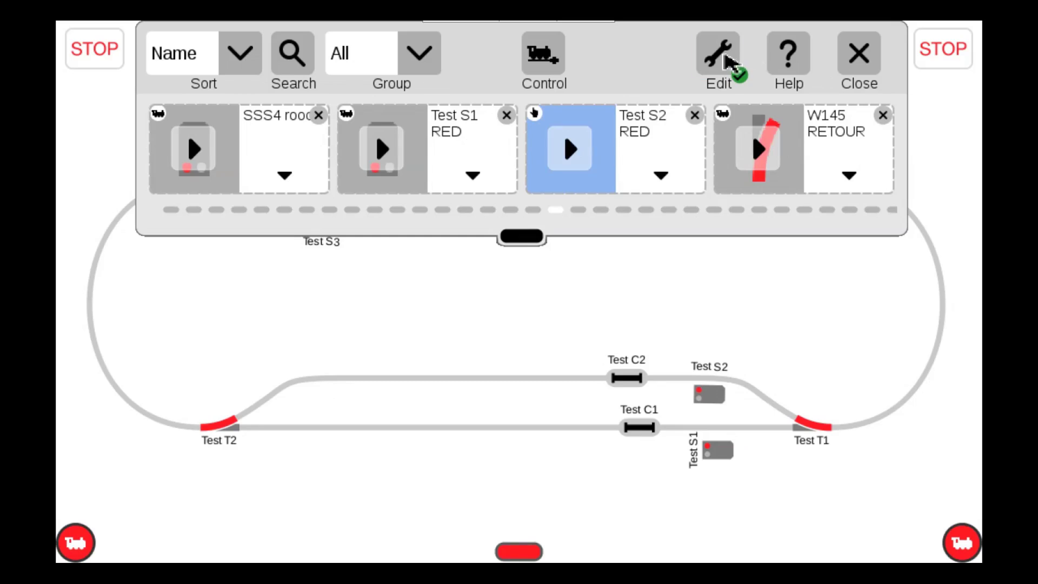
click(730, 62)
click(860, 65)
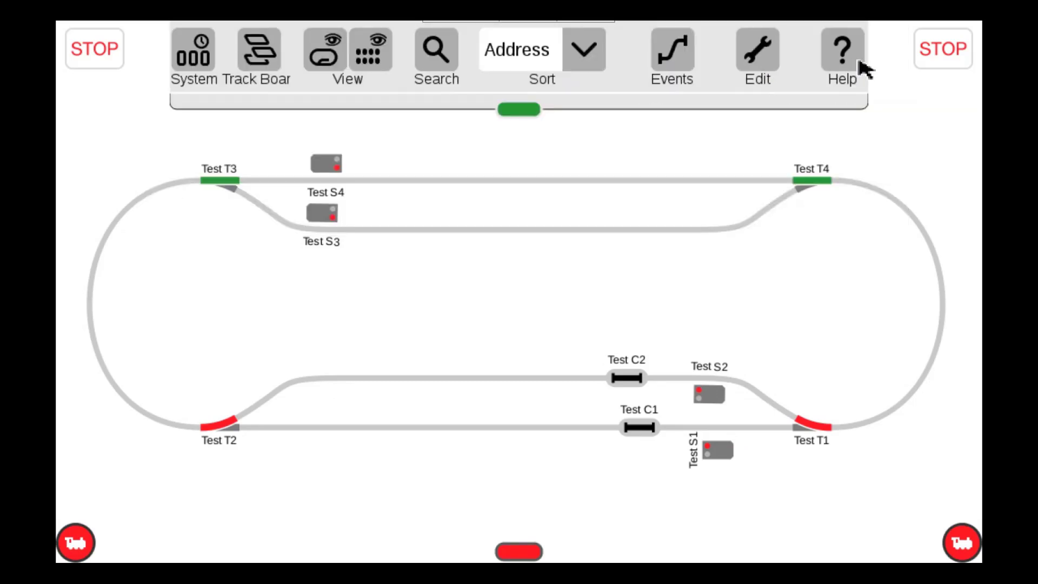
Test both events by activating contacts Test C2 and Test C1 and switching signals Test S2 and Test S1 to green
click(629, 379)
click(641, 429)
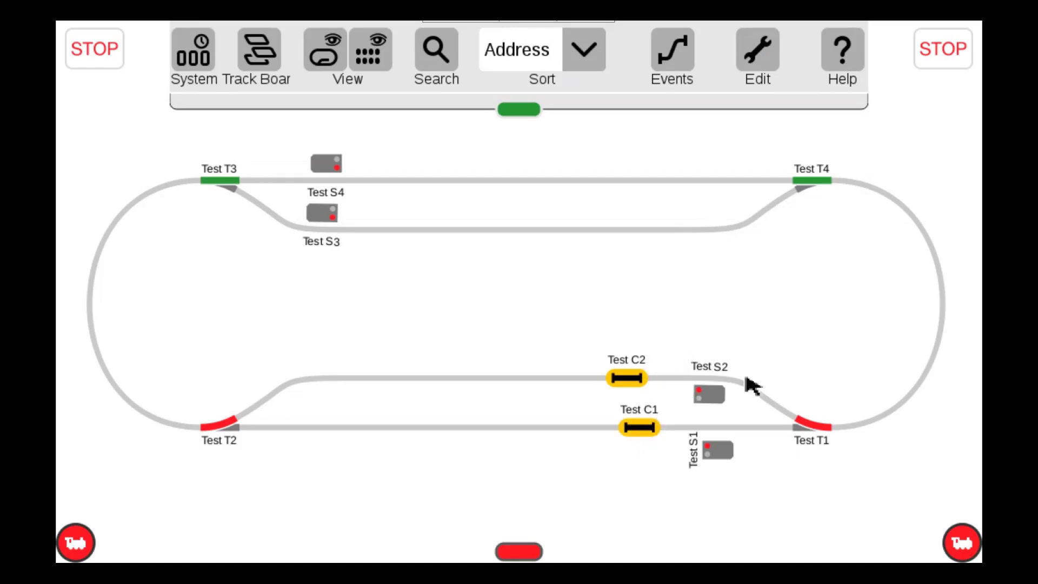
click(715, 398)
click(724, 455)
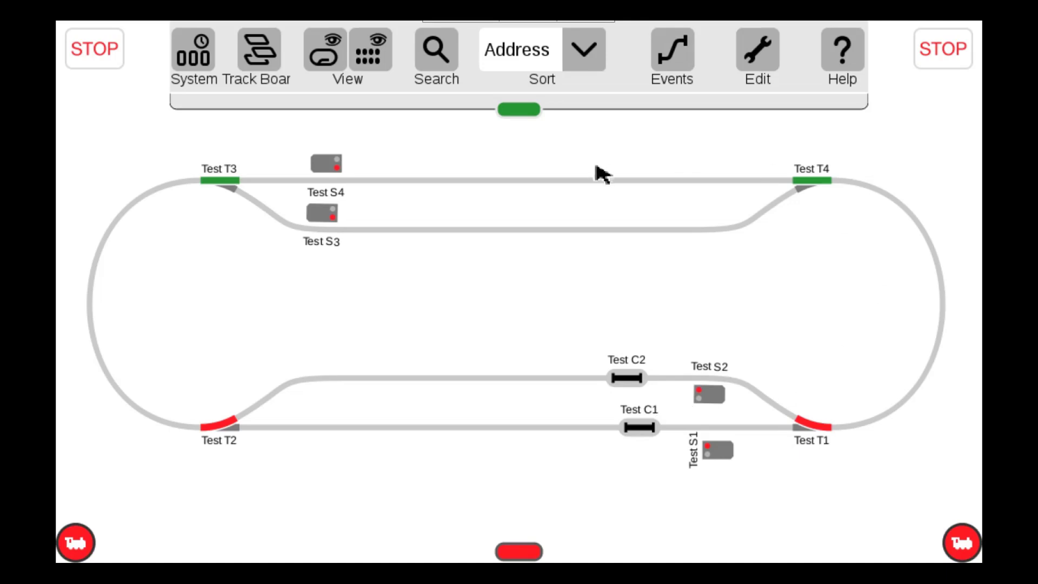
Add a new event and assign it to the TEST group
click(679, 62)
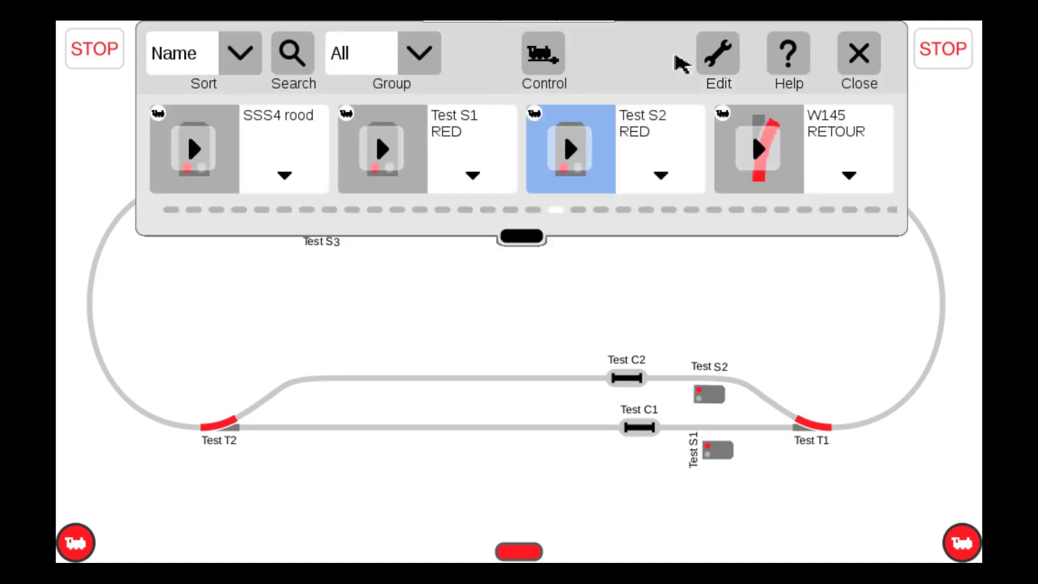
click(720, 59)
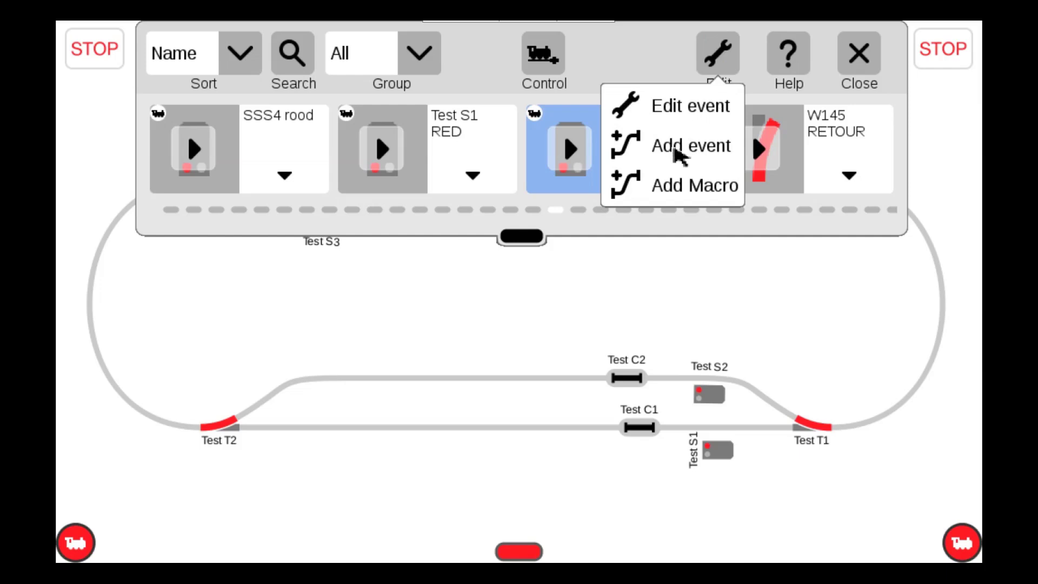
click(678, 155)
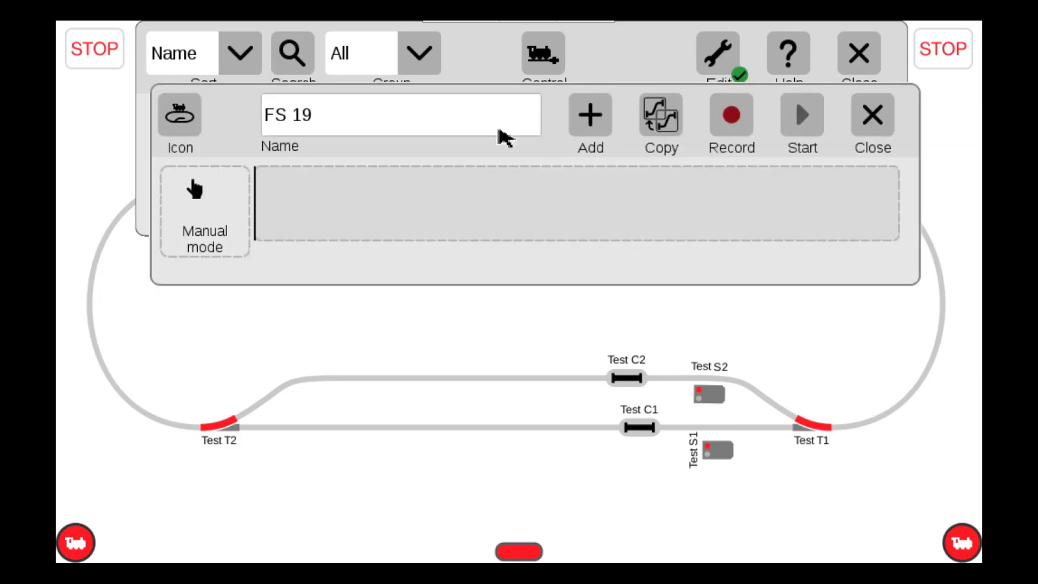
click(229, 224)
click(229, 224)
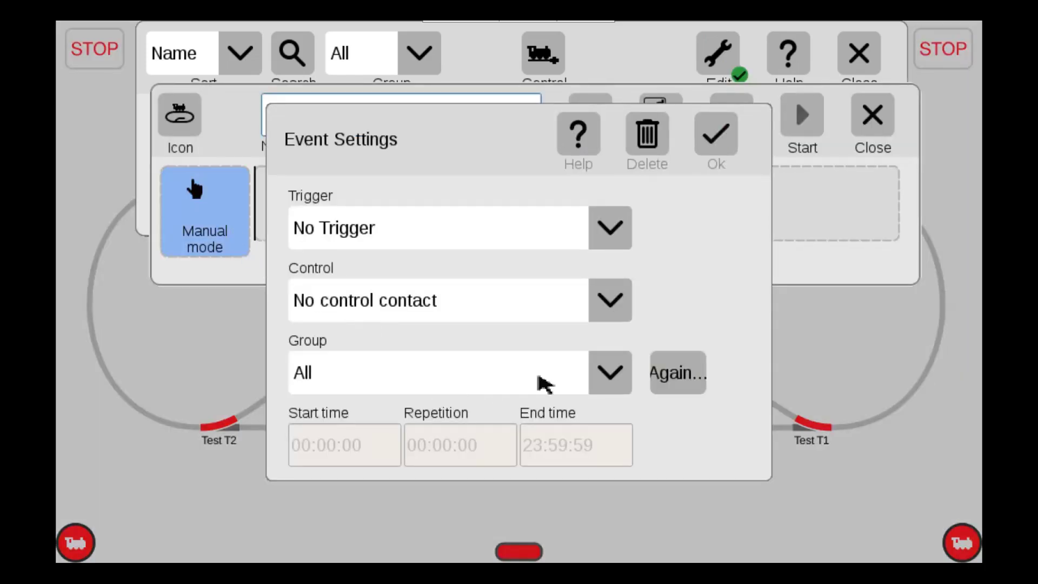
click(611, 379)
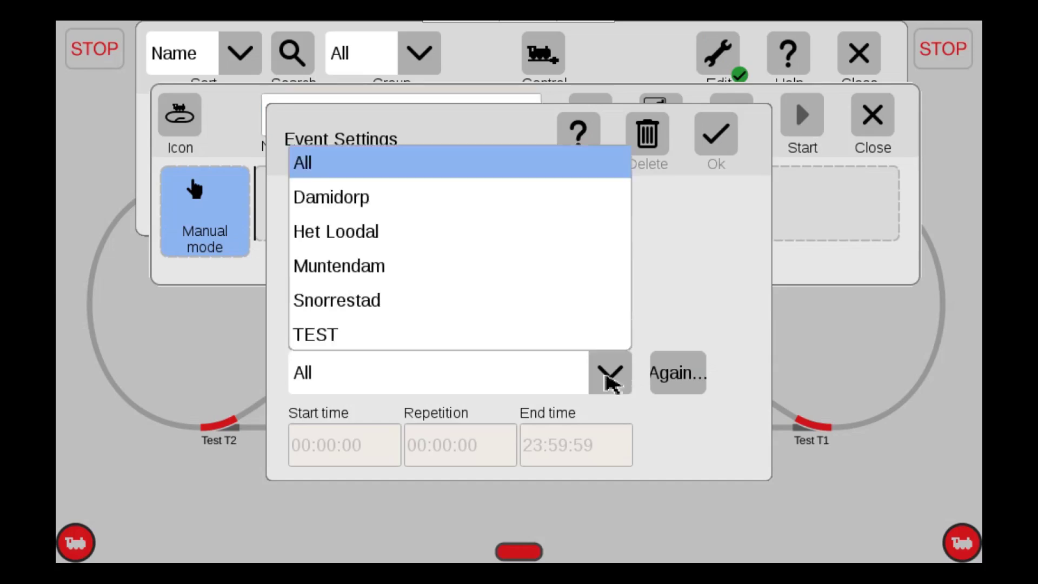
click(319, 338)
click(714, 146)
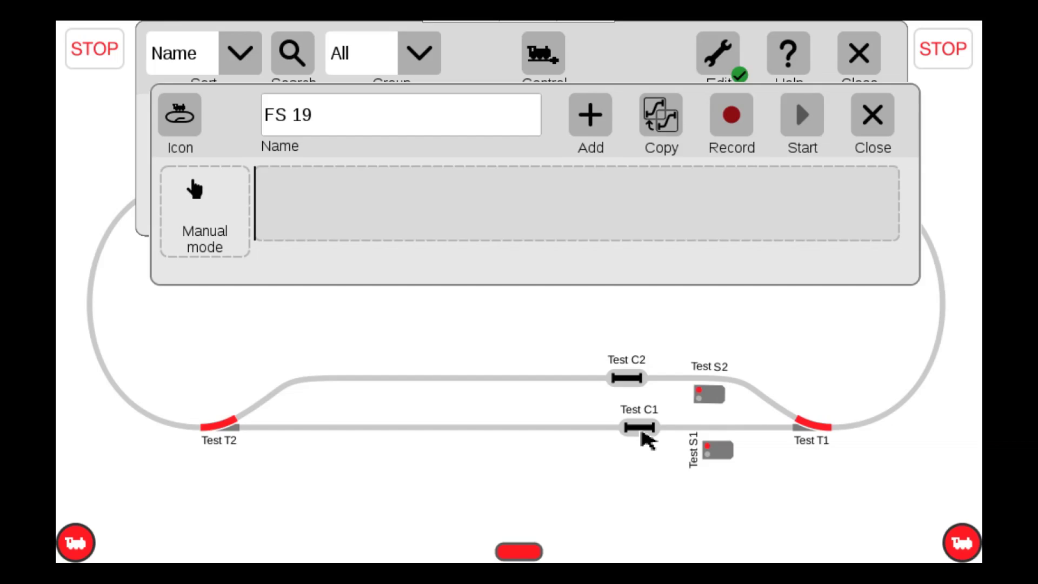
Assign contact Test C1 as the new event's trigger, using the yellow, occupied position
drag(646, 433, 234, 218)
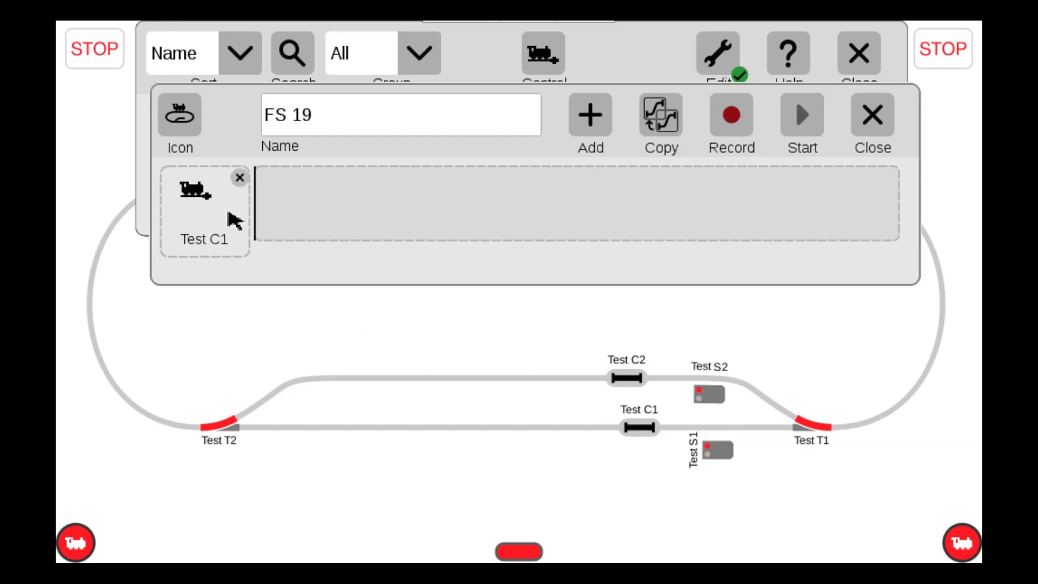
click(209, 221)
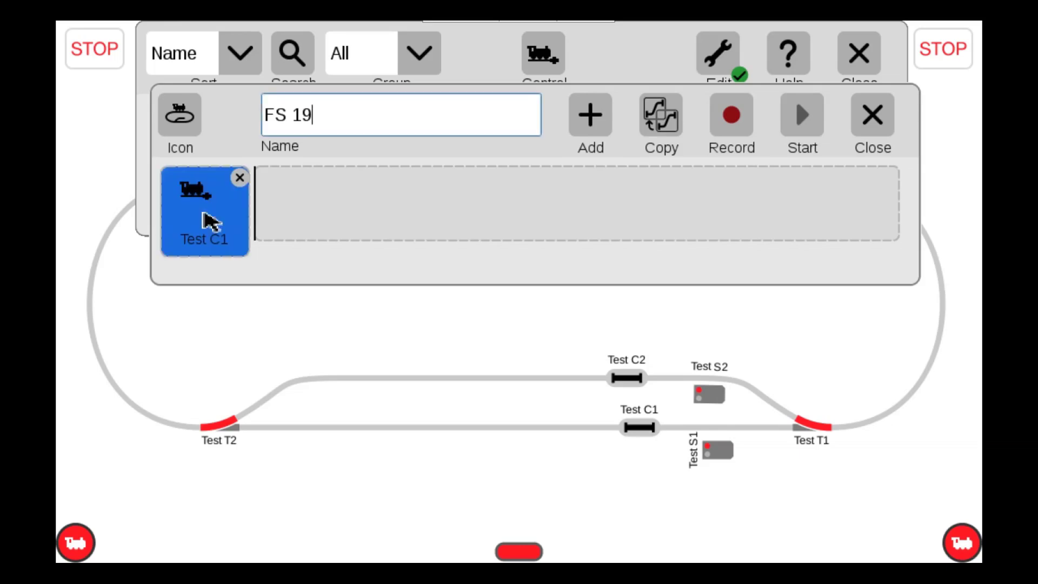
click(211, 221)
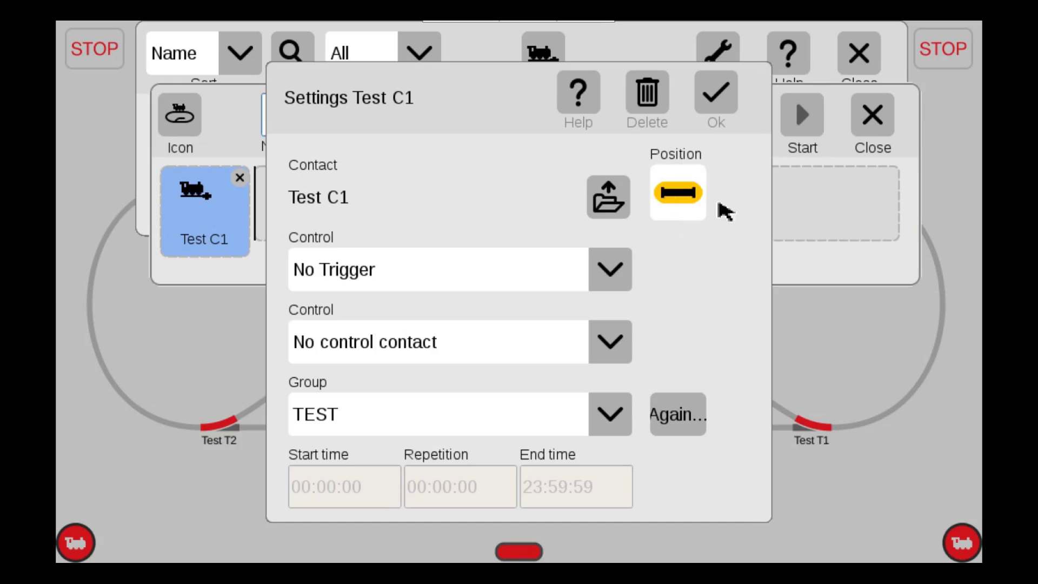
click(719, 103)
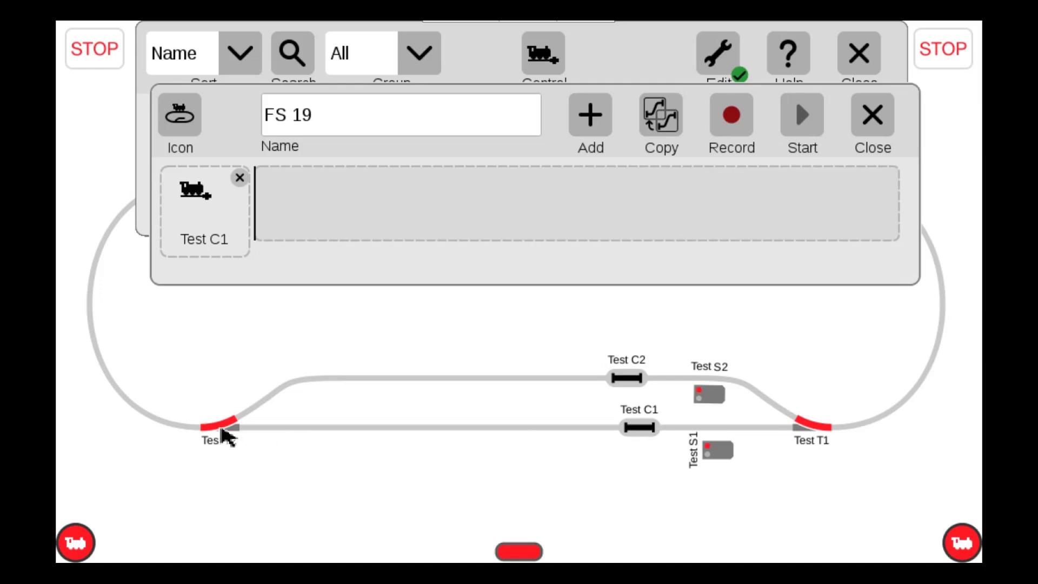
Add turnouts Test T2 and Test T1 in the red, diverging position and signal Test S2 as actions of the Test C1 event
click(293, 211)
drag(293, 210, 294, 210)
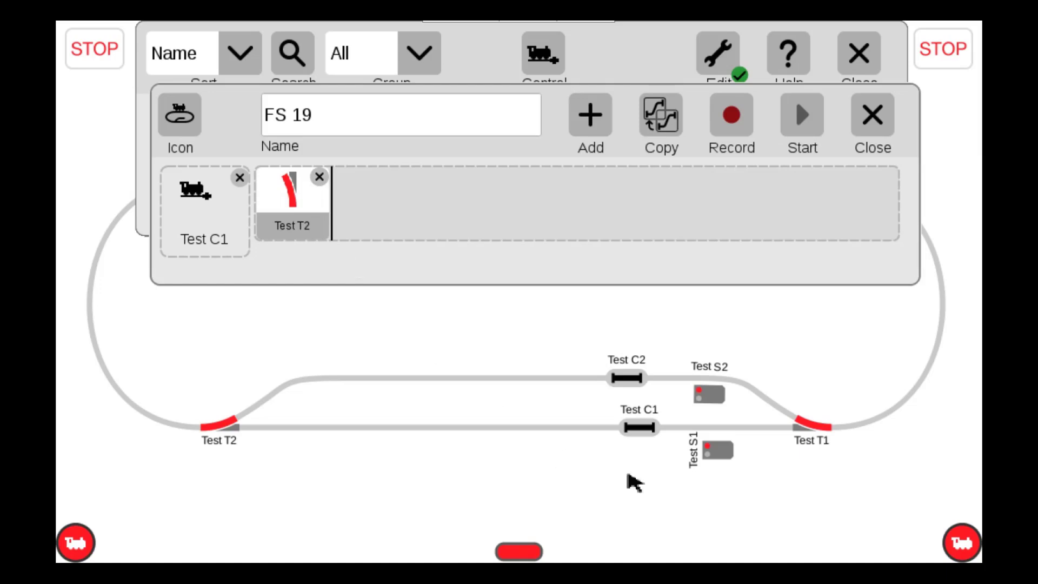
drag(703, 365, 405, 200)
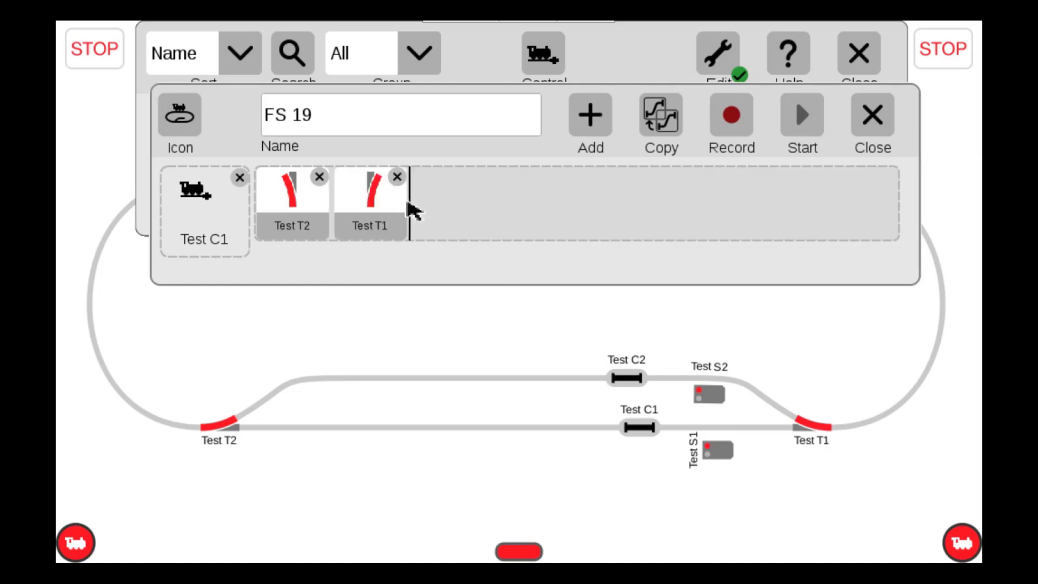
drag(709, 388, 476, 203)
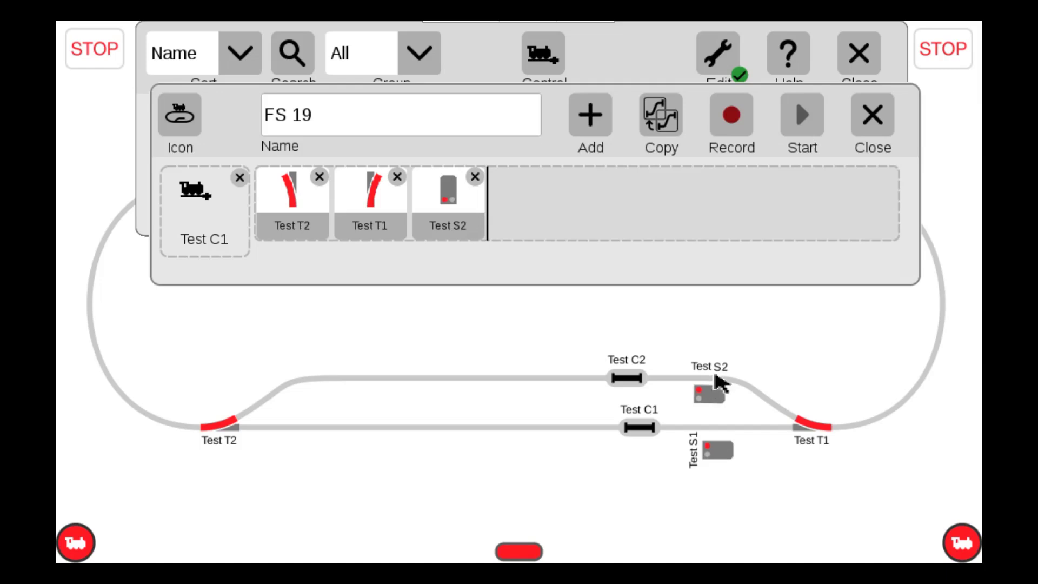
Set the event's Test S2 signal action to green, and close the event and the events list
click(457, 197)
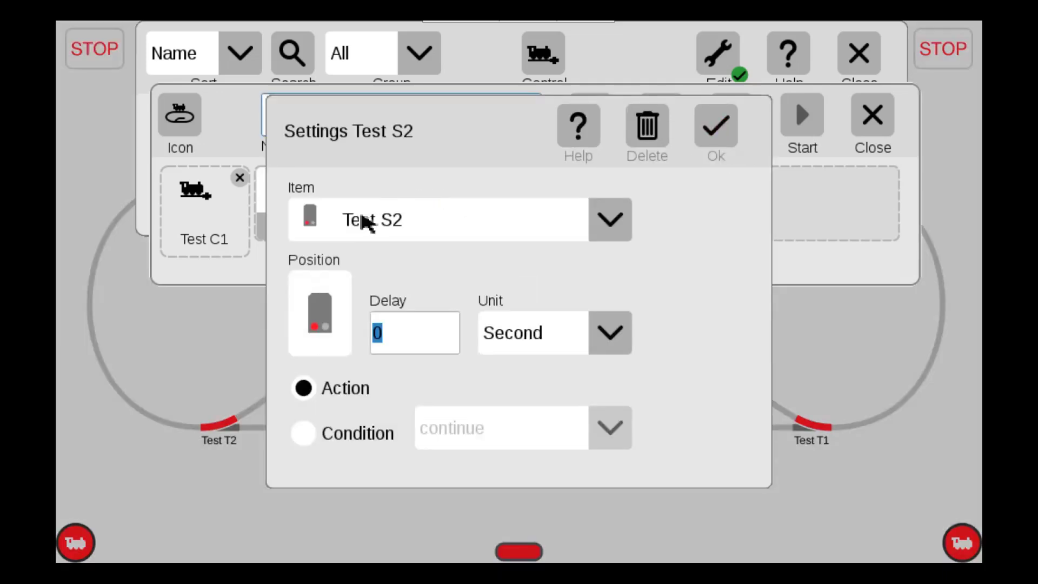
click(340, 323)
click(459, 323)
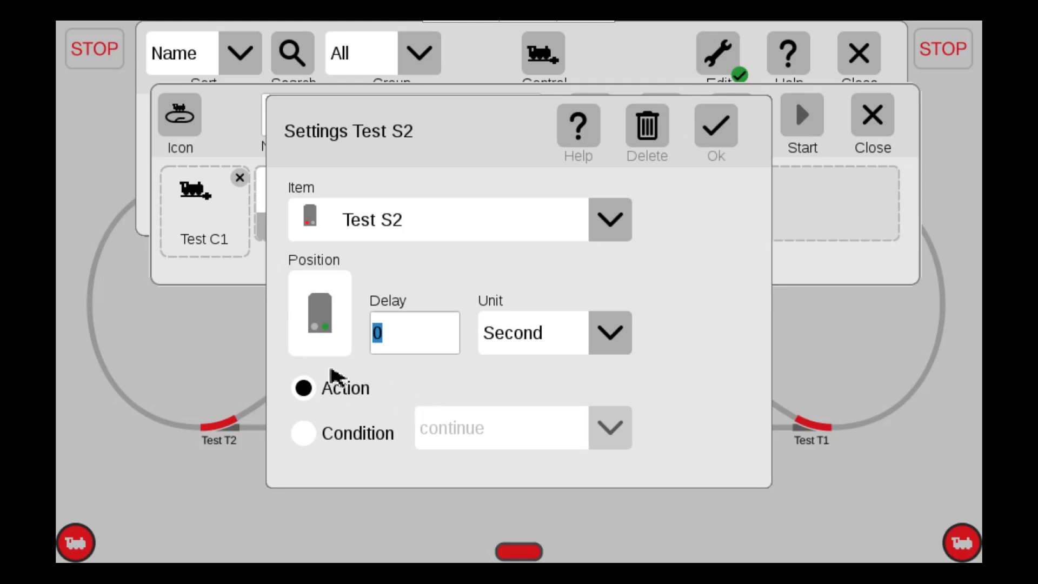
click(720, 134)
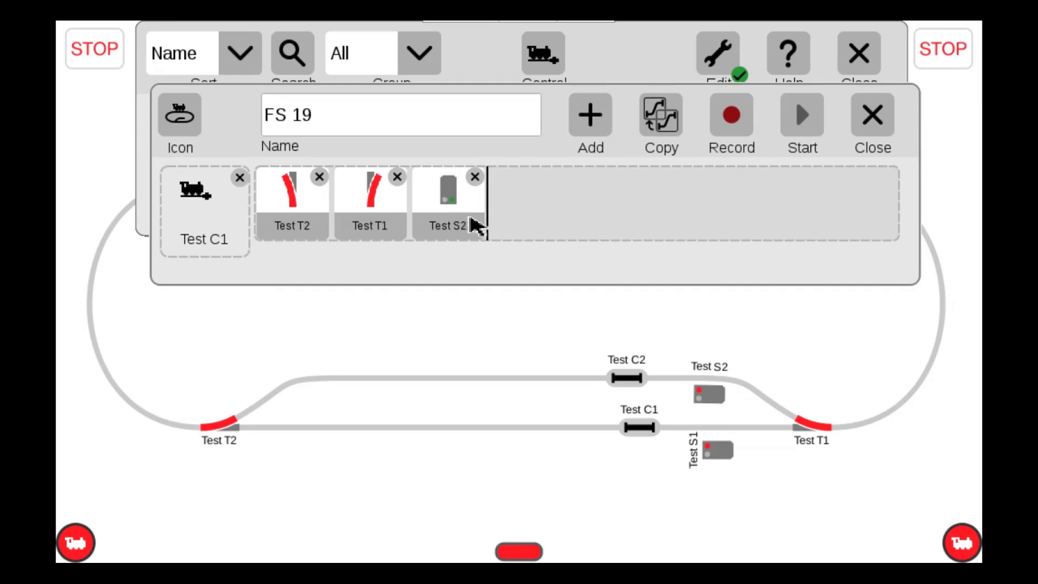
click(872, 124)
click(727, 63)
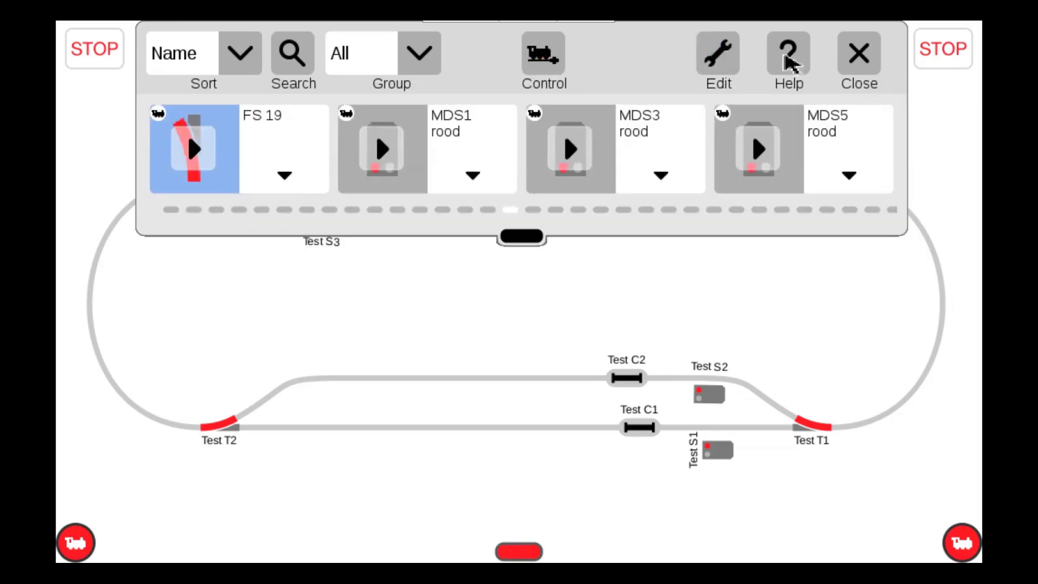
click(864, 61)
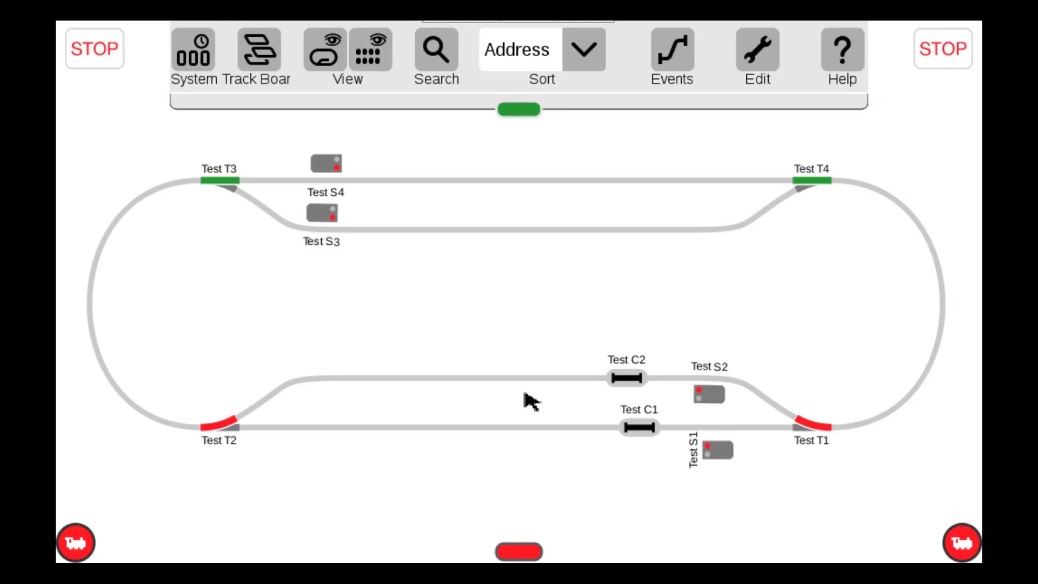
Test the new event by switching turnouts Test T1 and Test T2 straight, activating contact Test C1 and operating signal Test S2
click(808, 433)
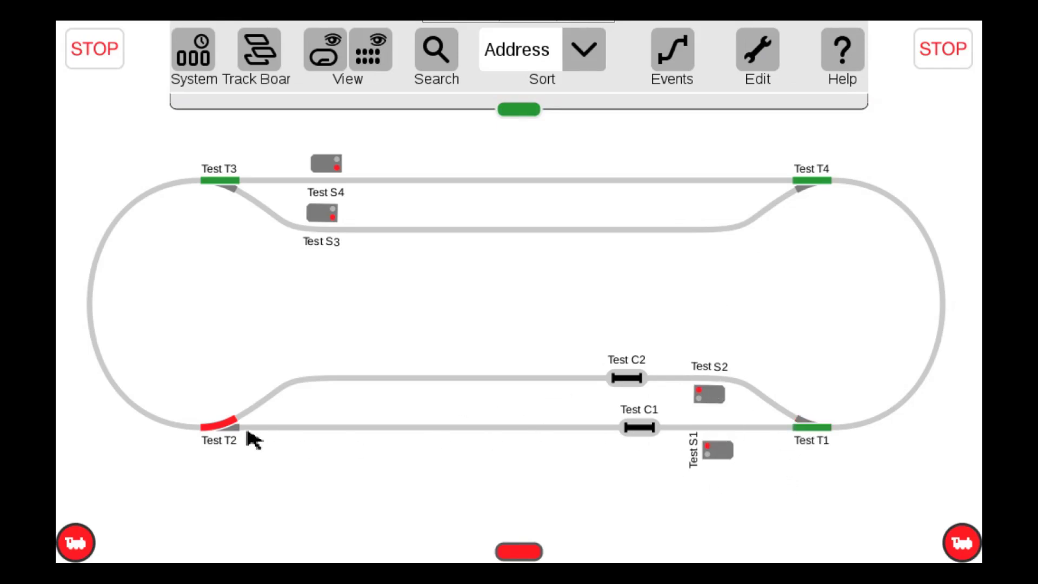
click(233, 425)
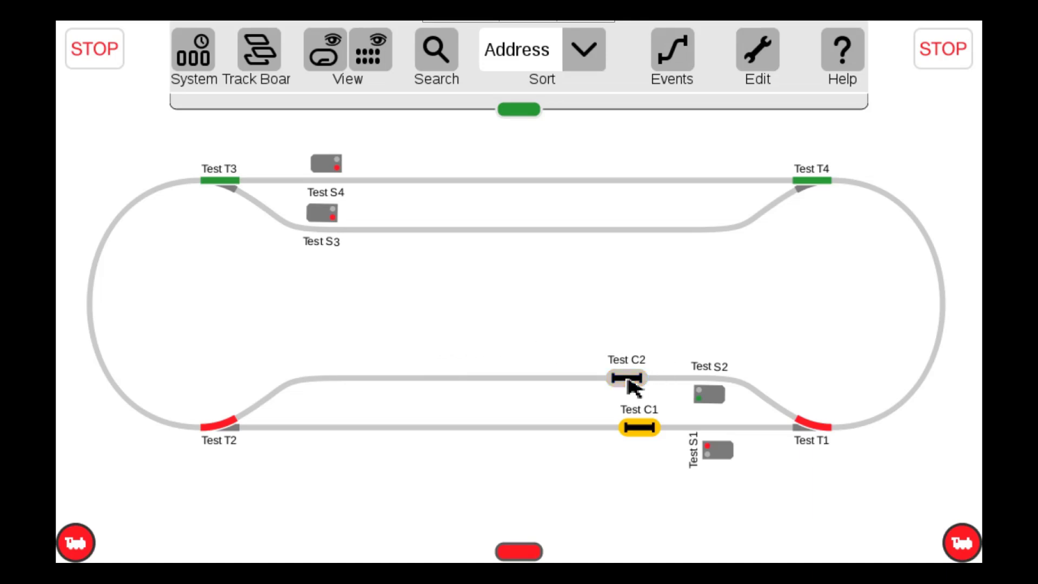
click(698, 390)
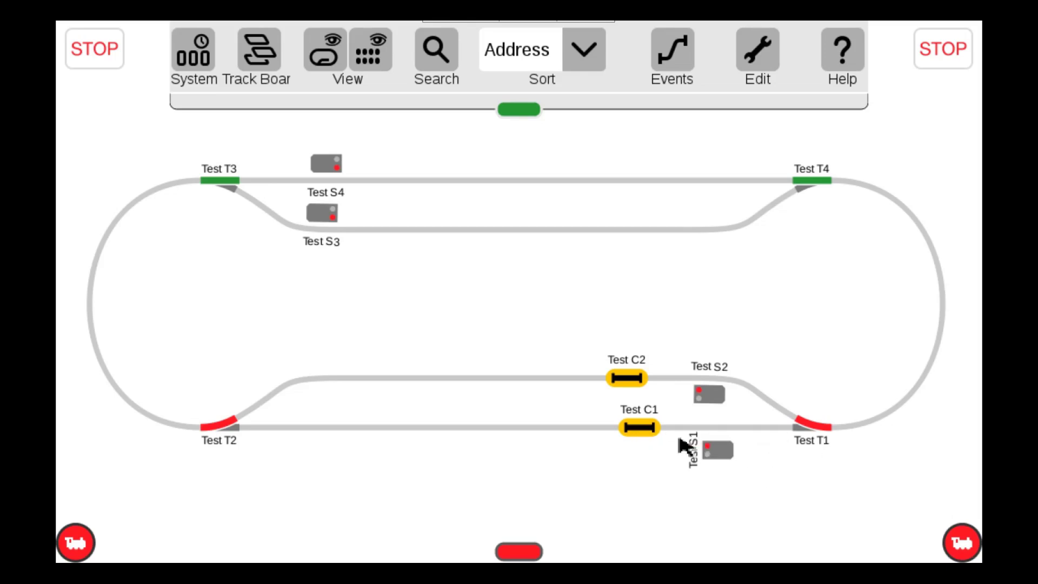
Add another event for the second contact and place it in the TEST group
click(673, 59)
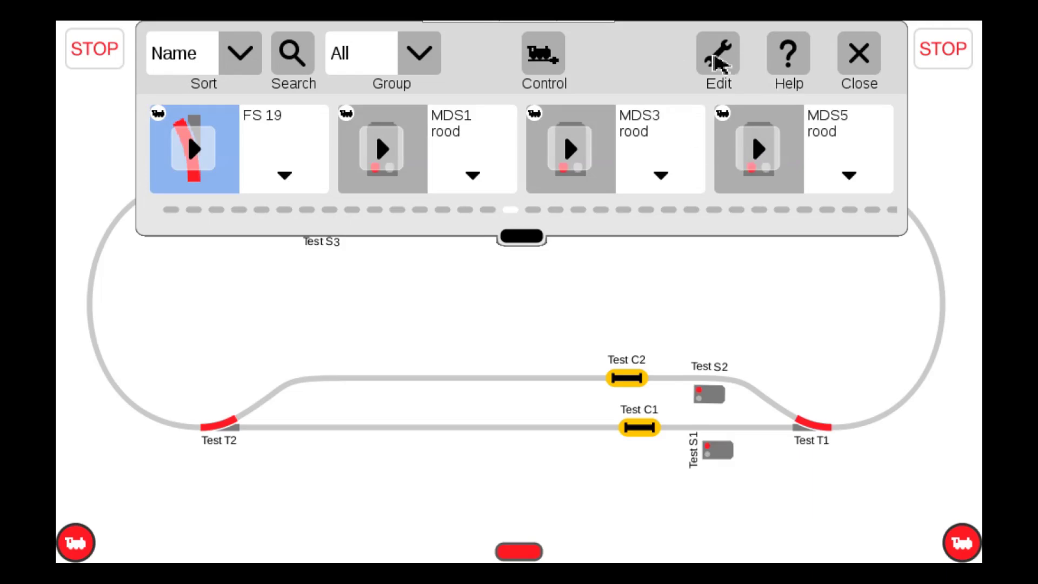
click(718, 59)
click(684, 152)
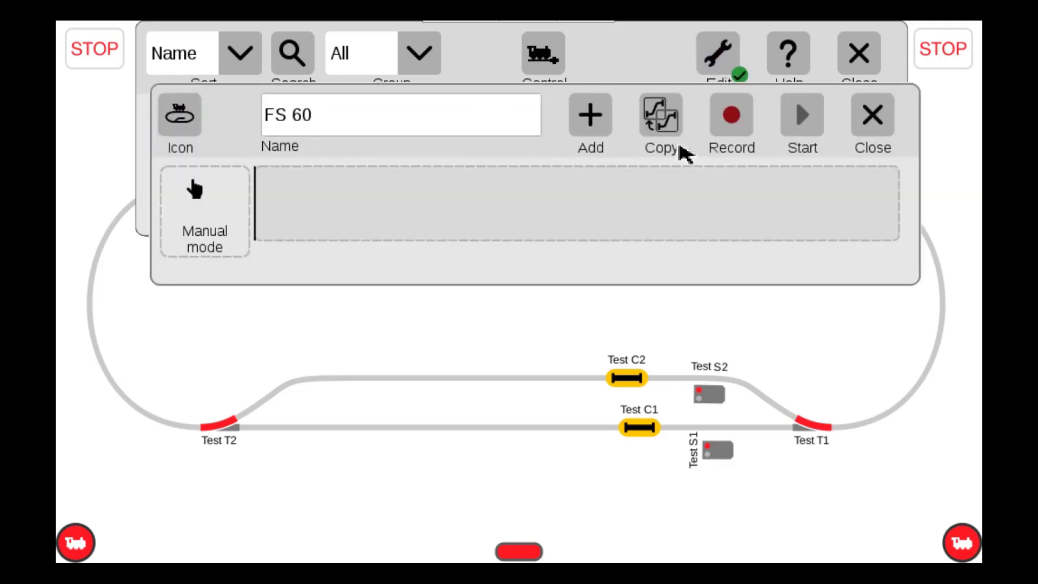
click(204, 220)
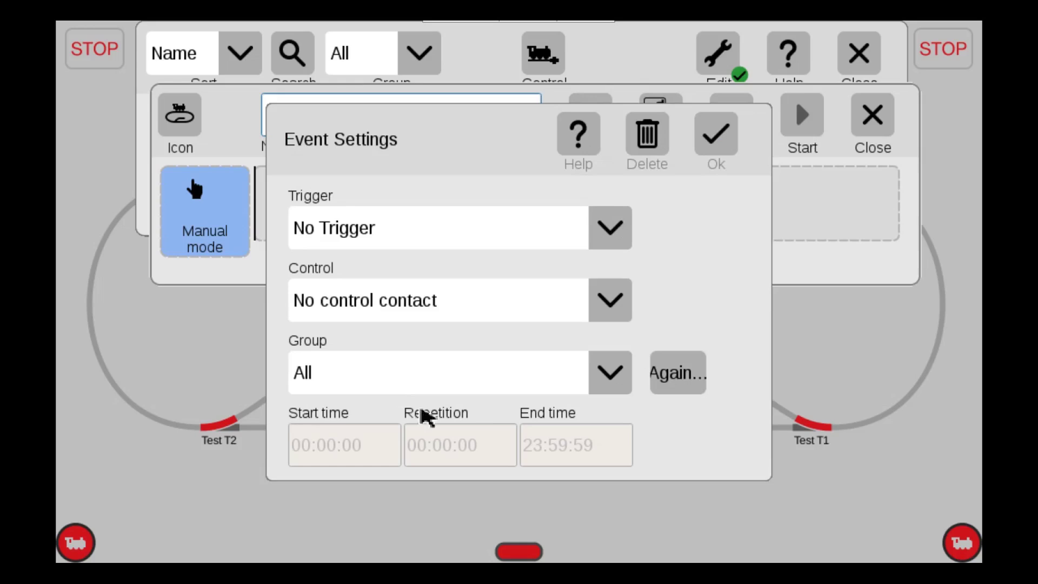
click(624, 373)
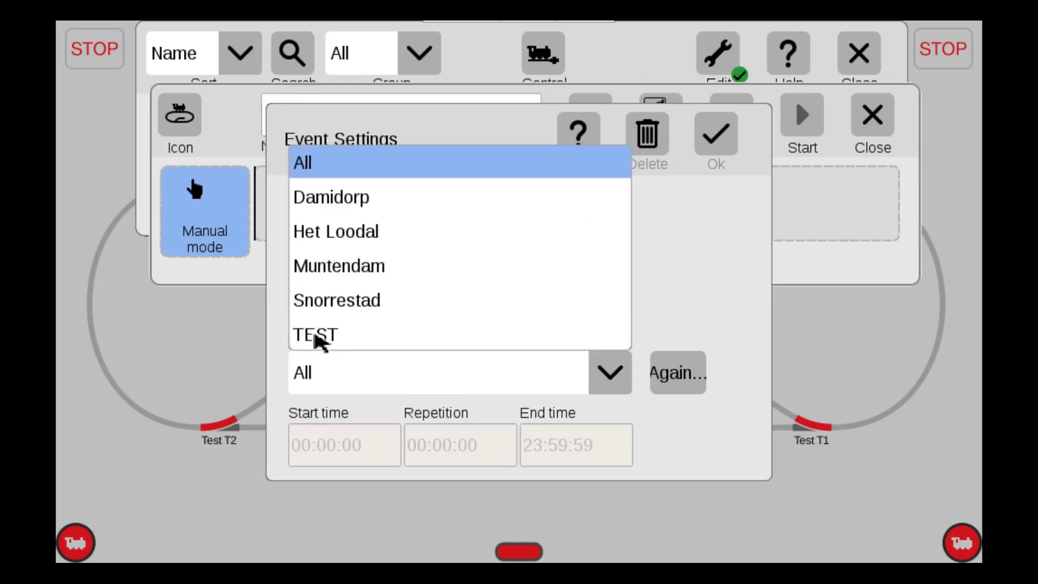
click(319, 338)
click(716, 142)
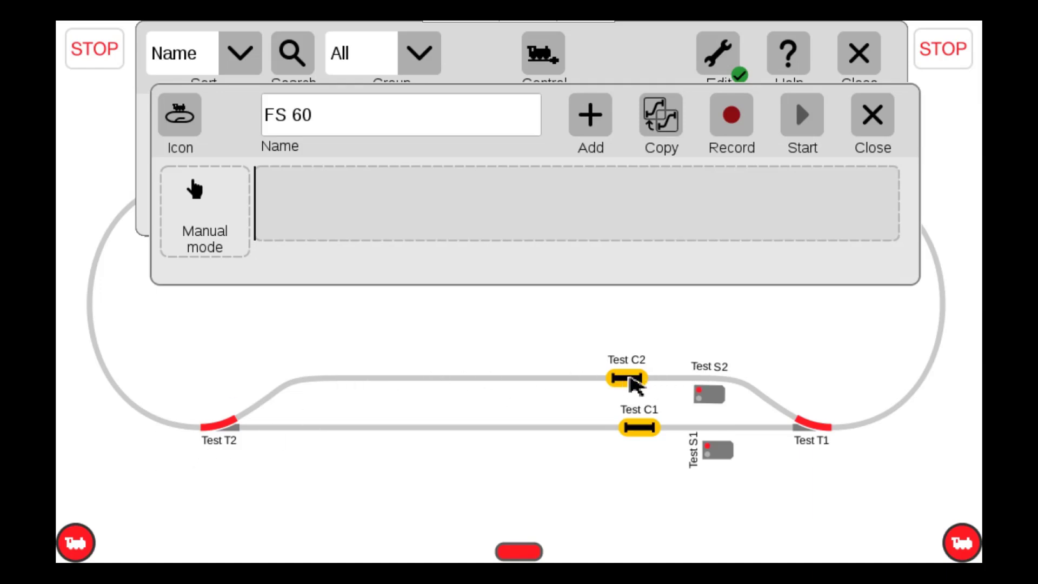
Assign contact Test C2 as the second event's trigger, using the yellow, occupied position
drag(627, 379, 228, 225)
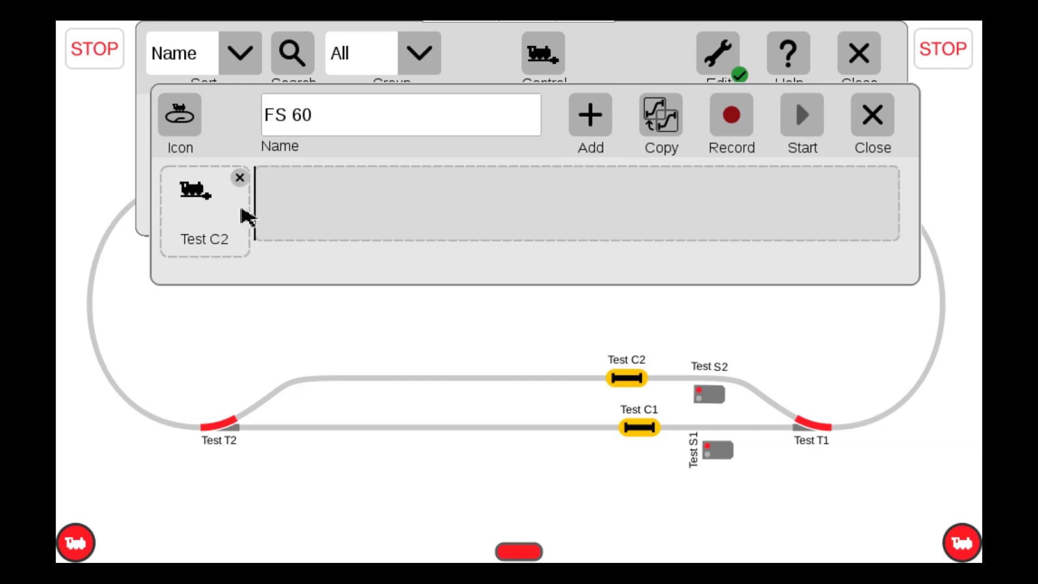
click(217, 211)
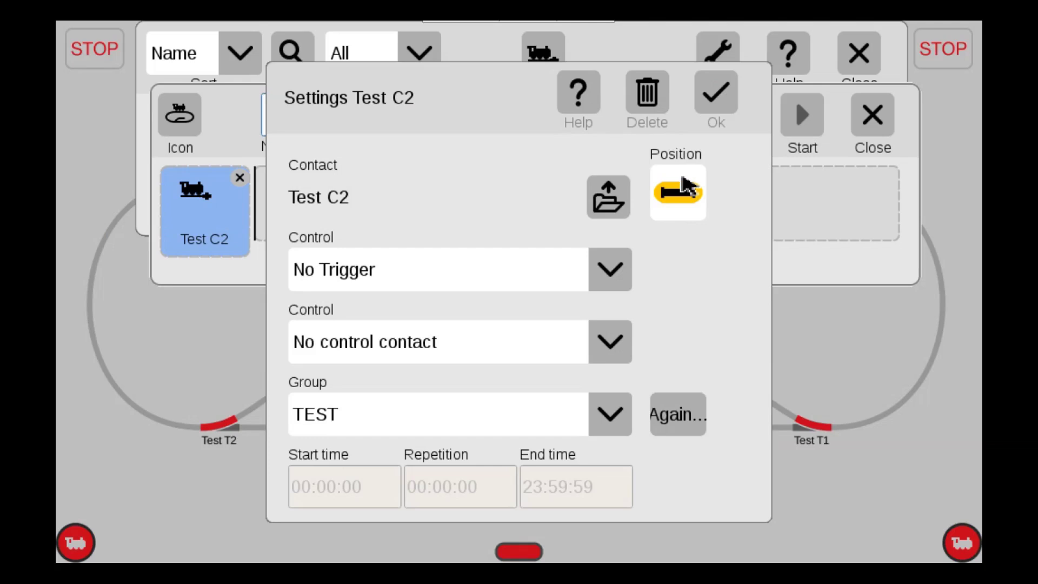
click(724, 104)
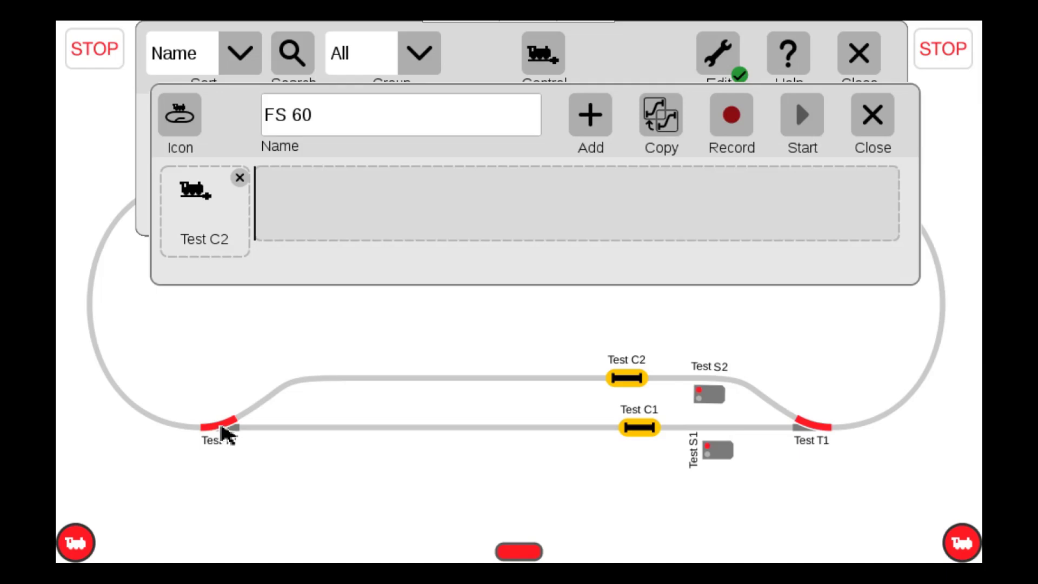
Add turnouts Test T2 and Test T1 and signal Test S1 as actions of the Test C2 event
drag(227, 433, 303, 203)
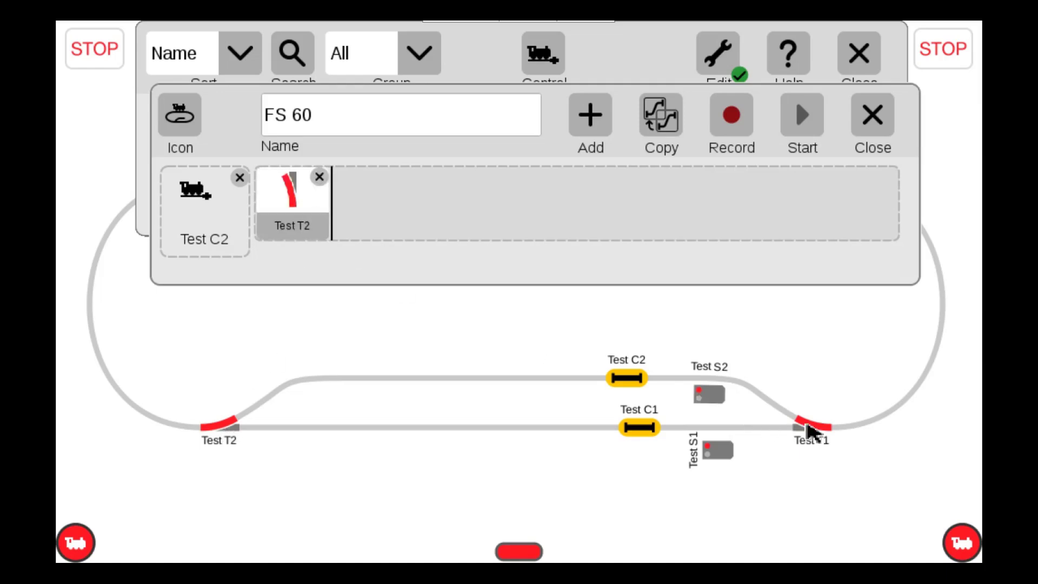
drag(592, 300, 362, 198)
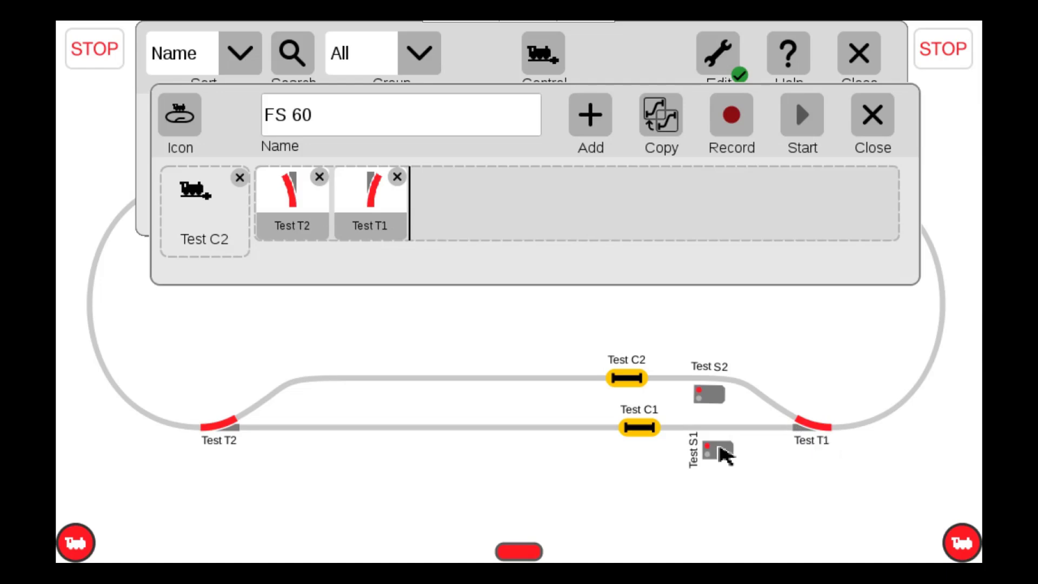
drag(723, 453, 459, 218)
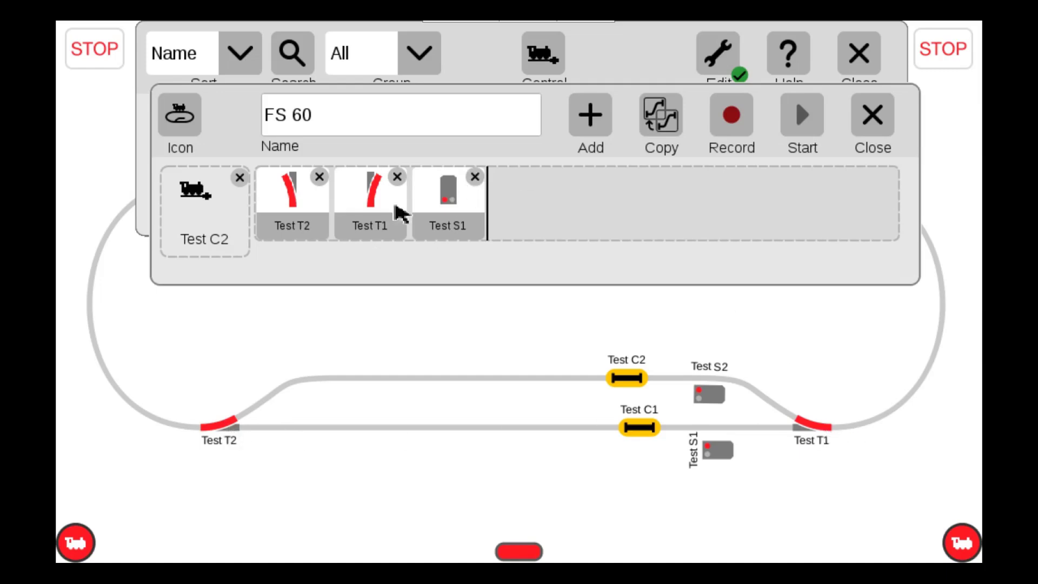
Set turnouts Test T2 and Test T1 to the straight, green position in the Test C2 event
click(315, 215)
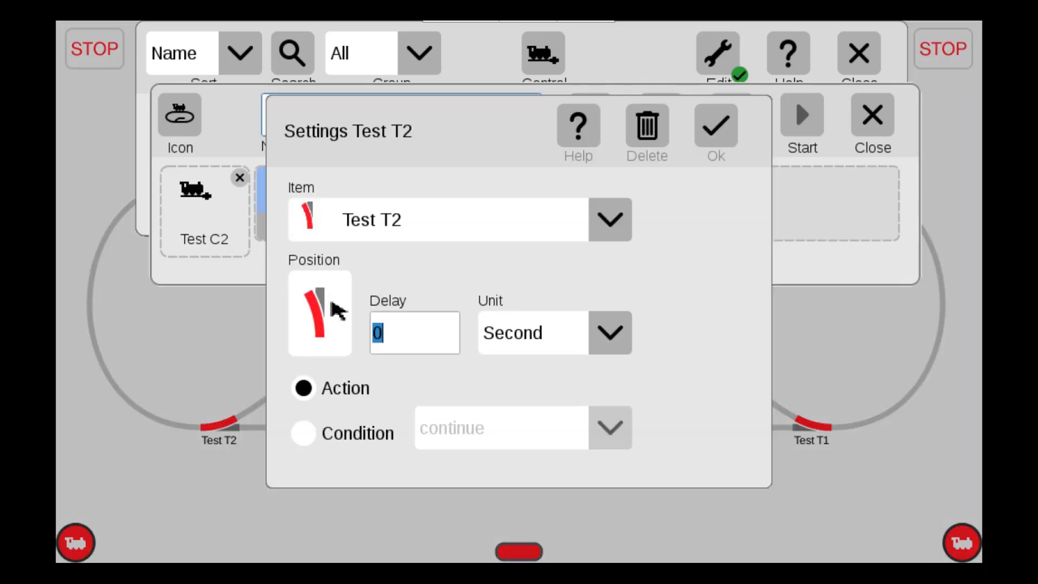
click(334, 314)
click(464, 312)
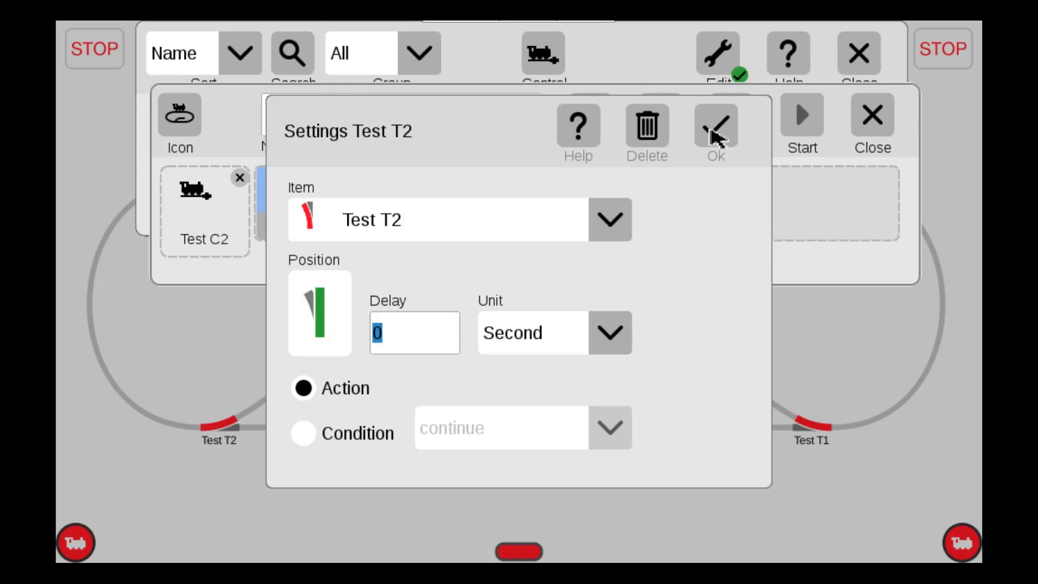
key(Return)
click(376, 204)
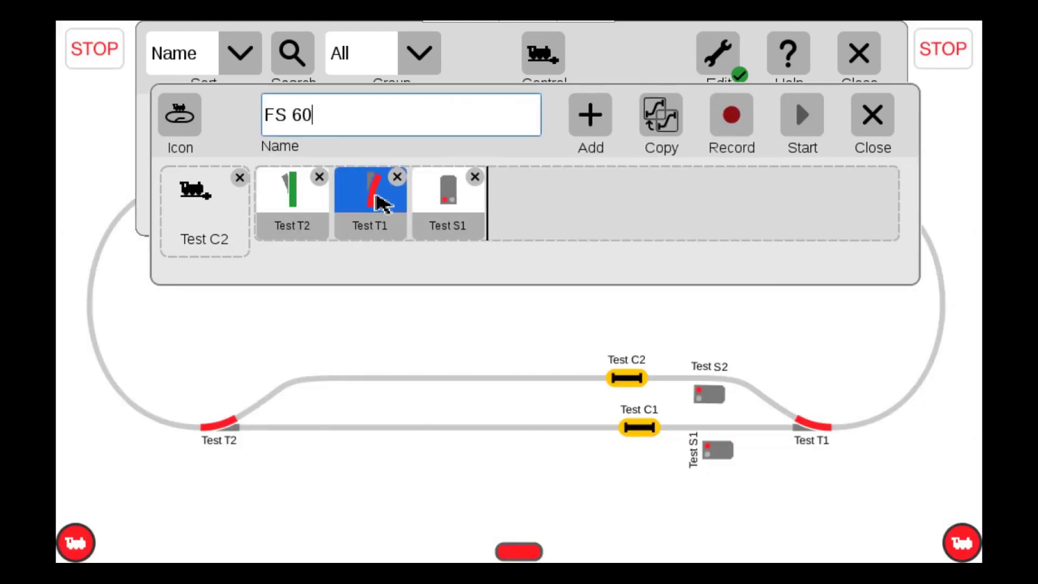
click(334, 303)
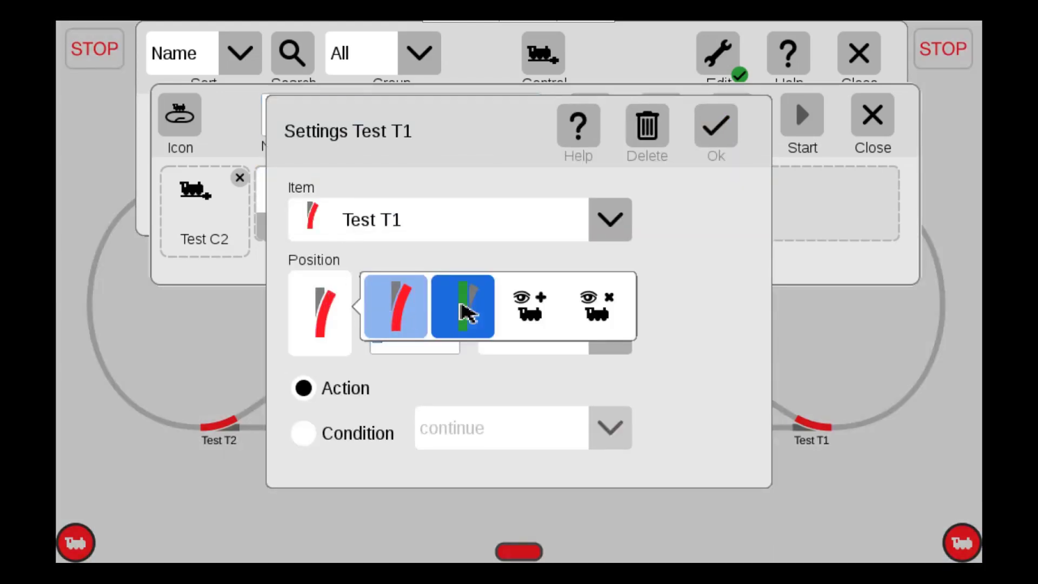
click(463, 313)
click(710, 122)
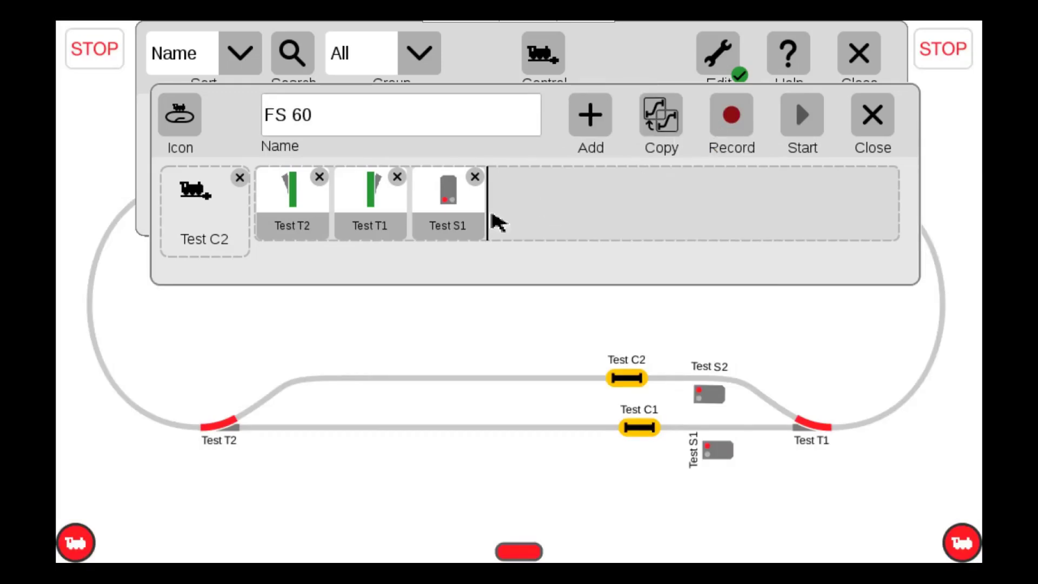
Set signal Test S1 to green in the Test C2 event, finish editing and return to the track board
click(454, 211)
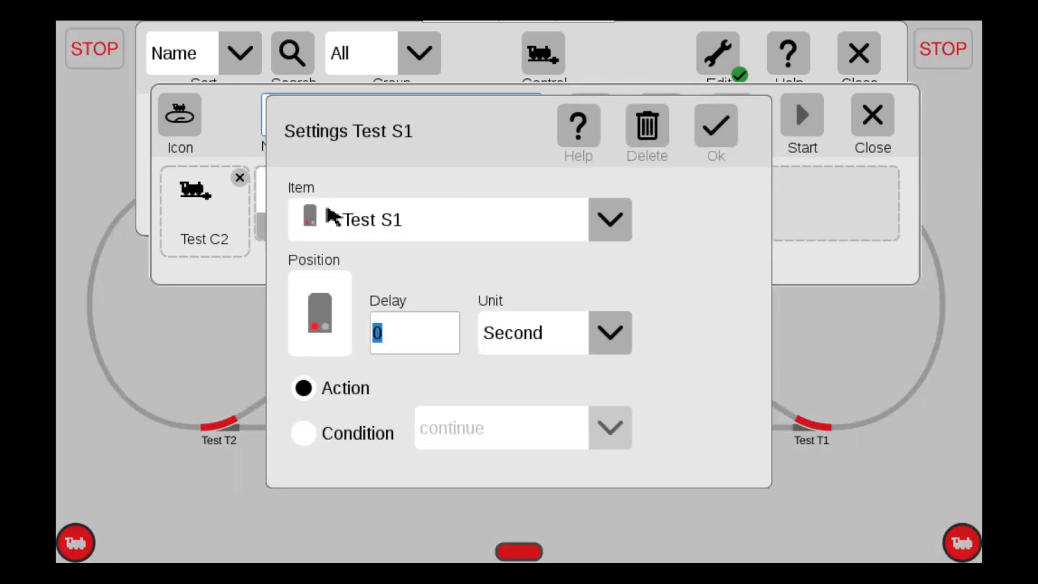
click(318, 330)
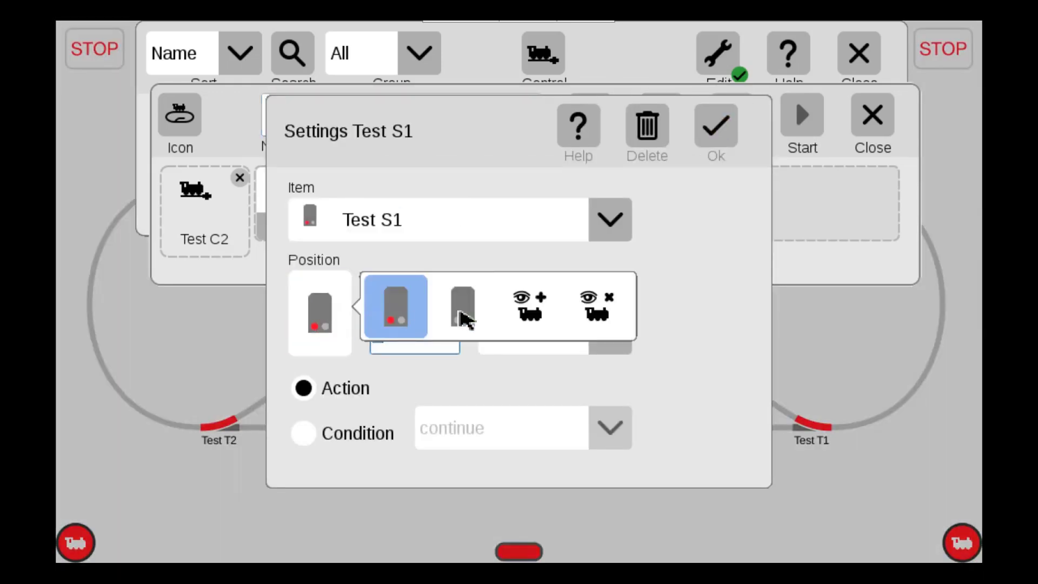
click(463, 317)
click(725, 131)
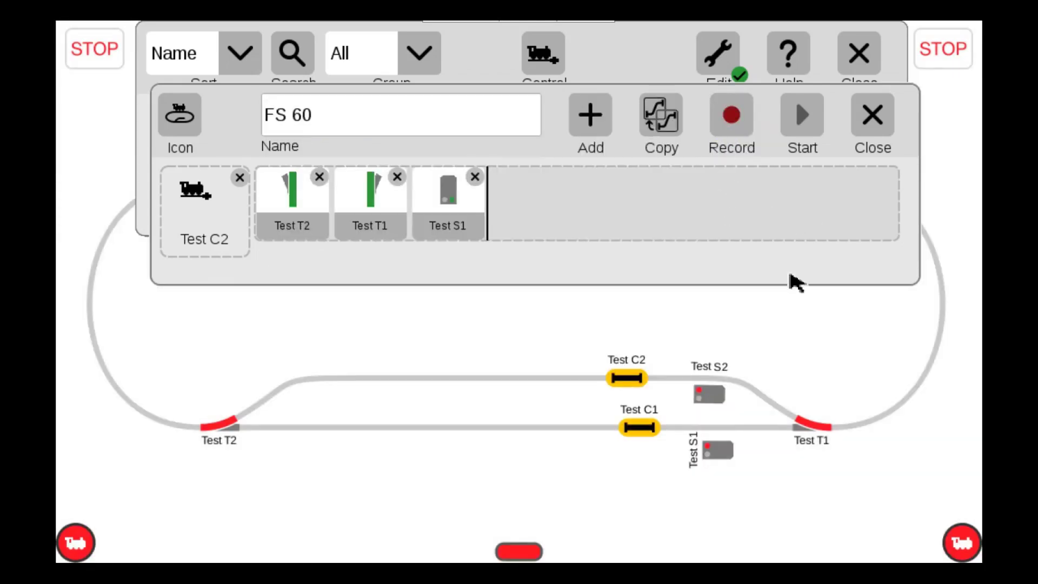
click(874, 129)
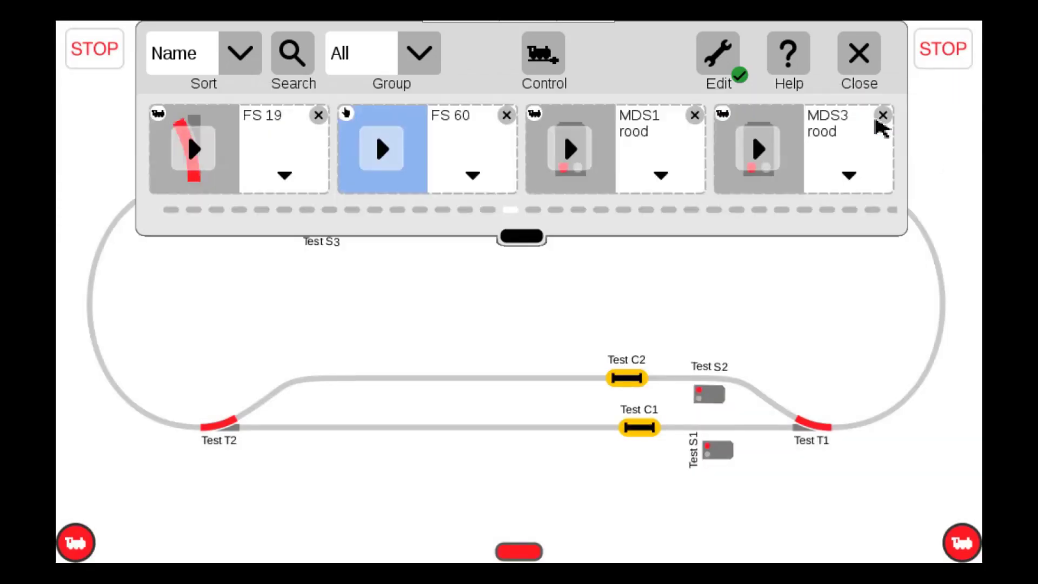
click(724, 56)
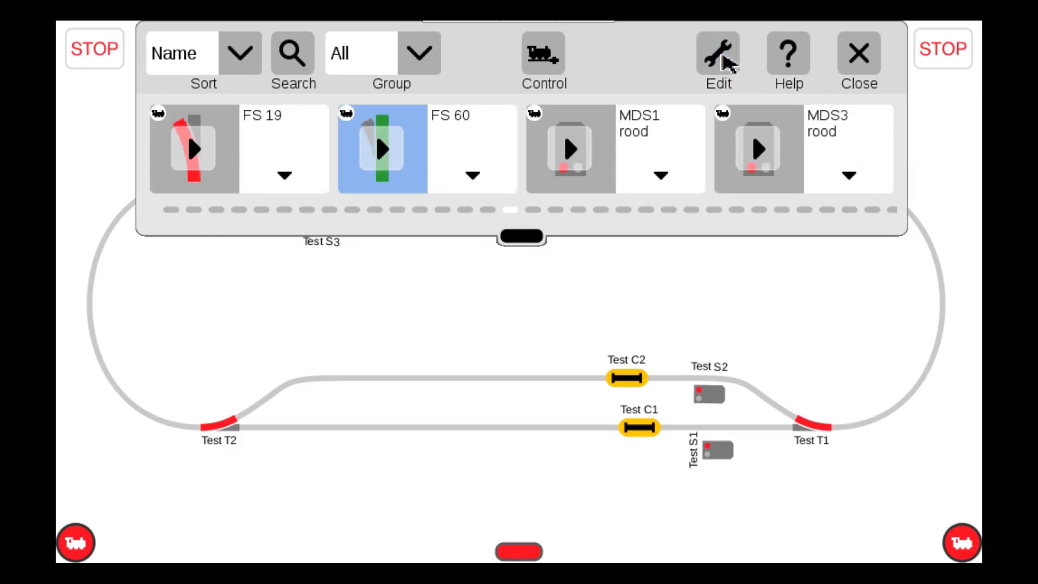
click(865, 54)
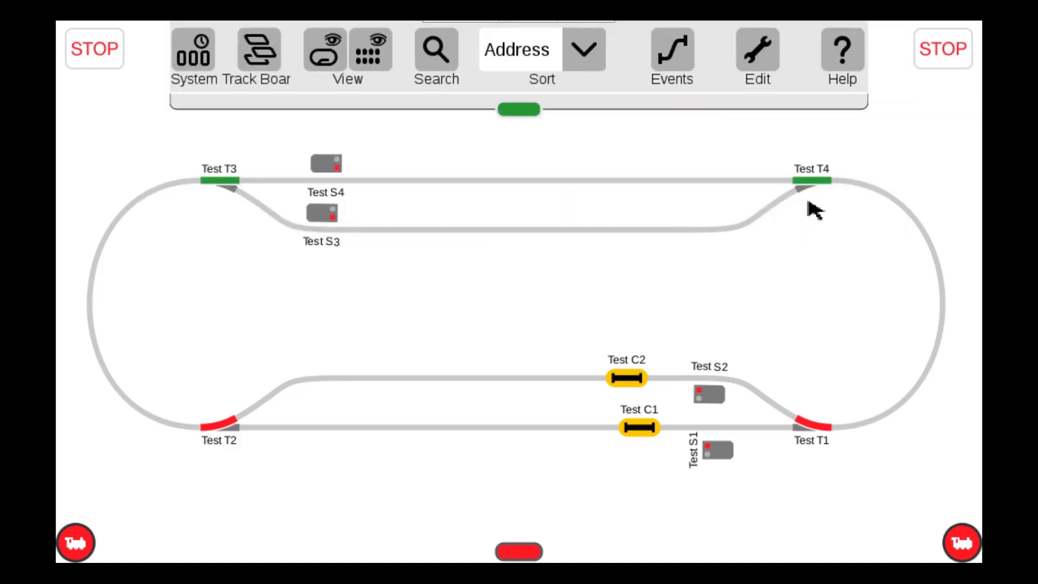
Test the two turnout events by triggering contacts Test C2 and Test C1 alternately on the track board
click(634, 357)
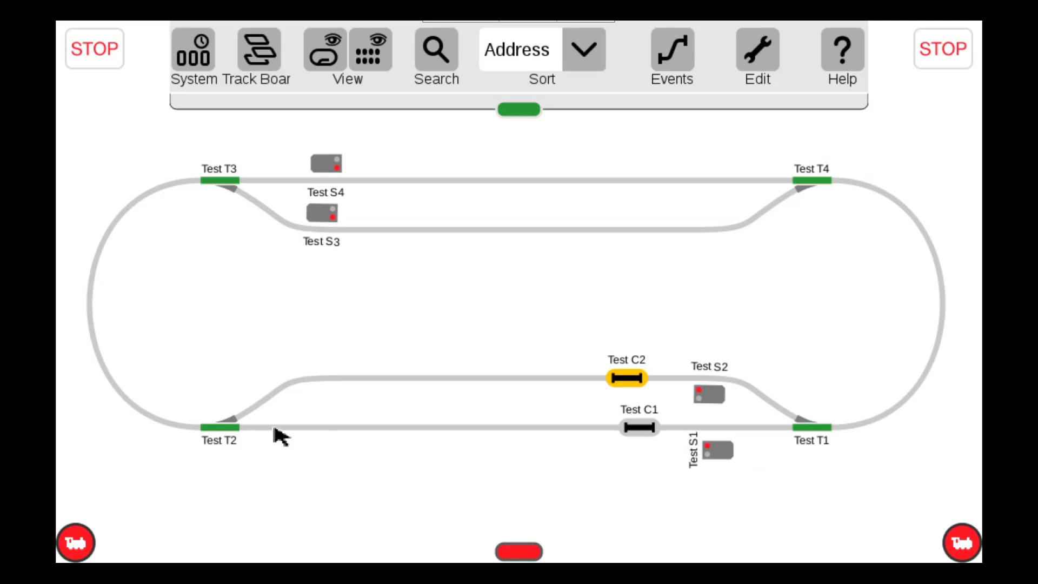
click(640, 429)
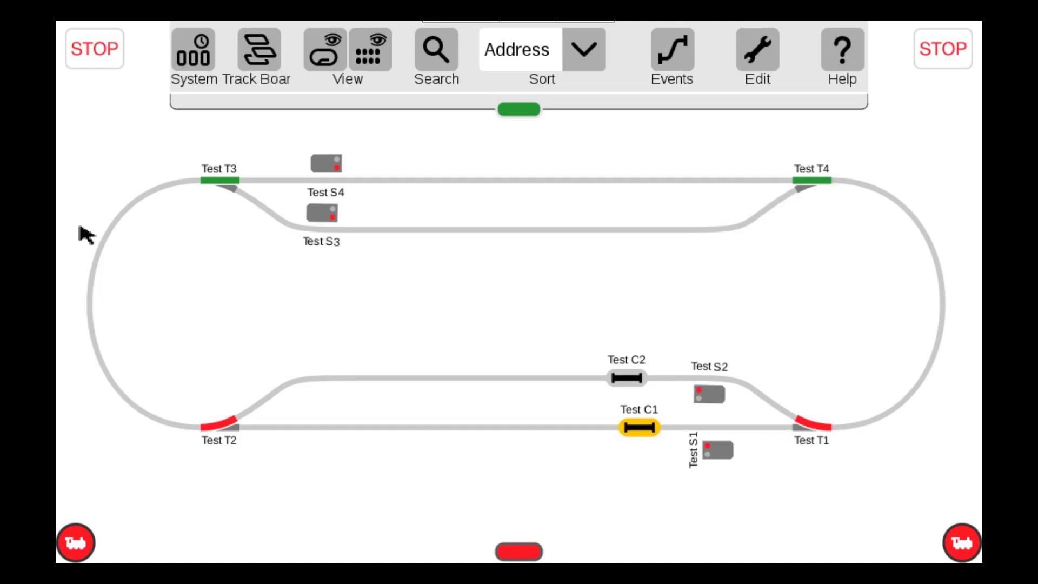
click(626, 377)
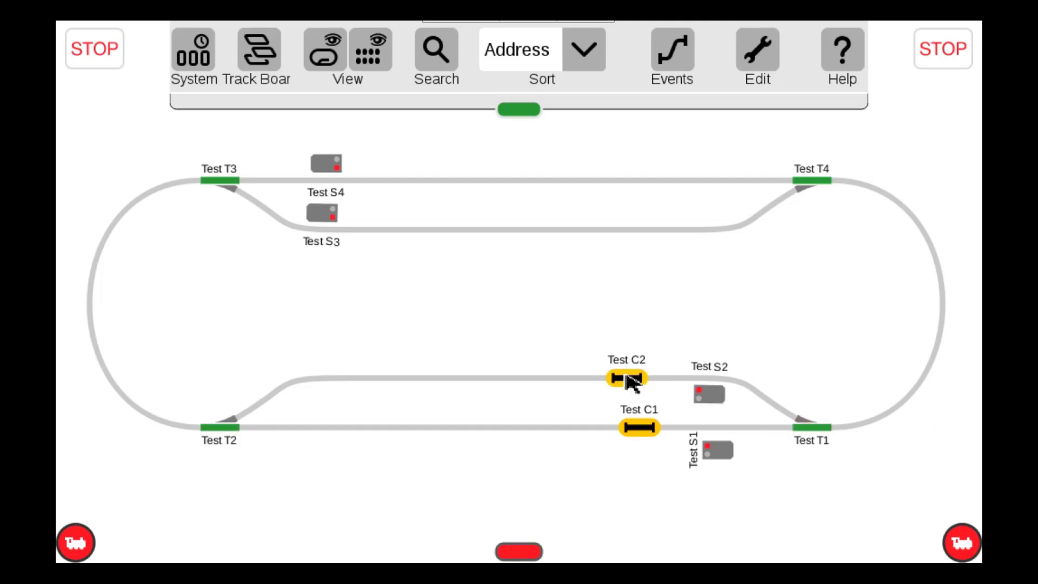